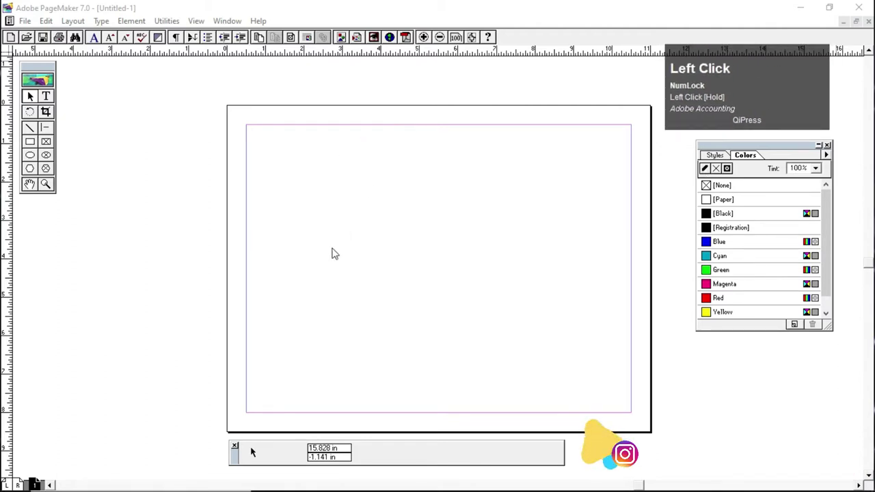
click(295, 82)
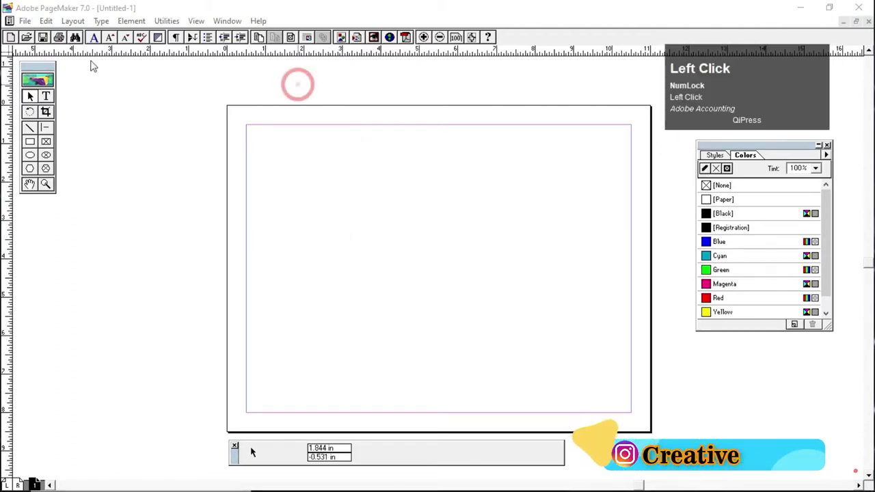
click(129, 22)
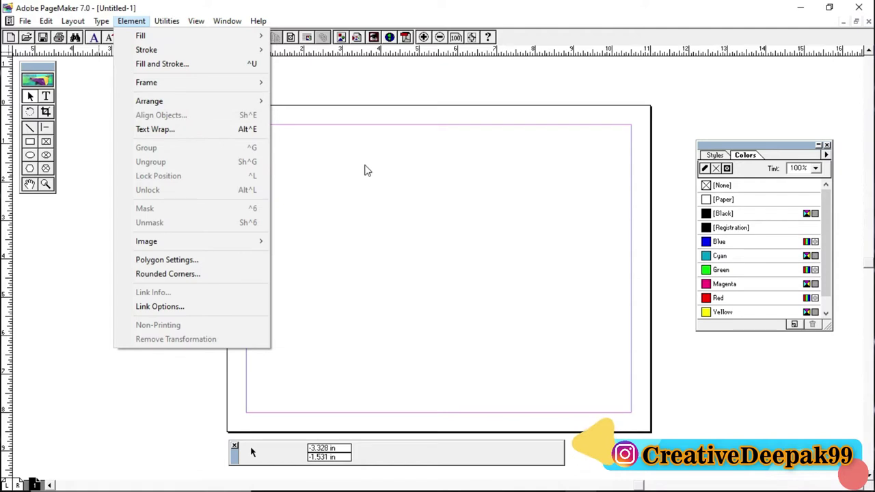
mouse_move(182, 39)
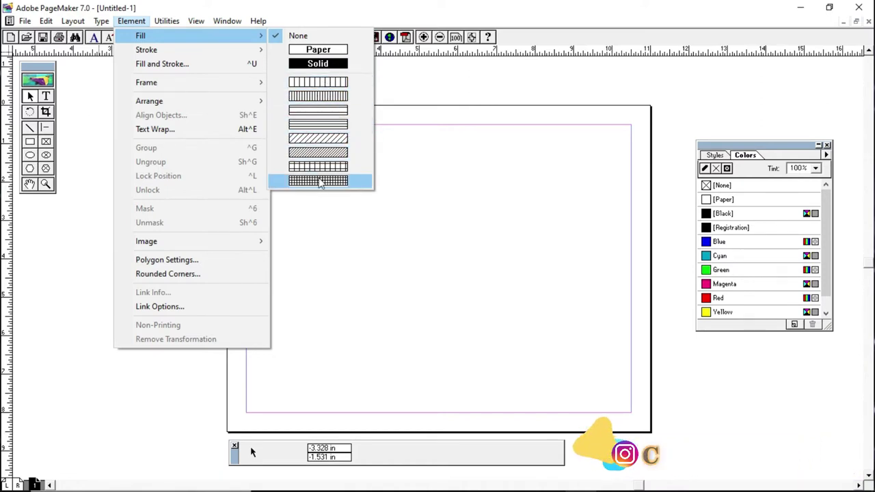
click(433, 182)
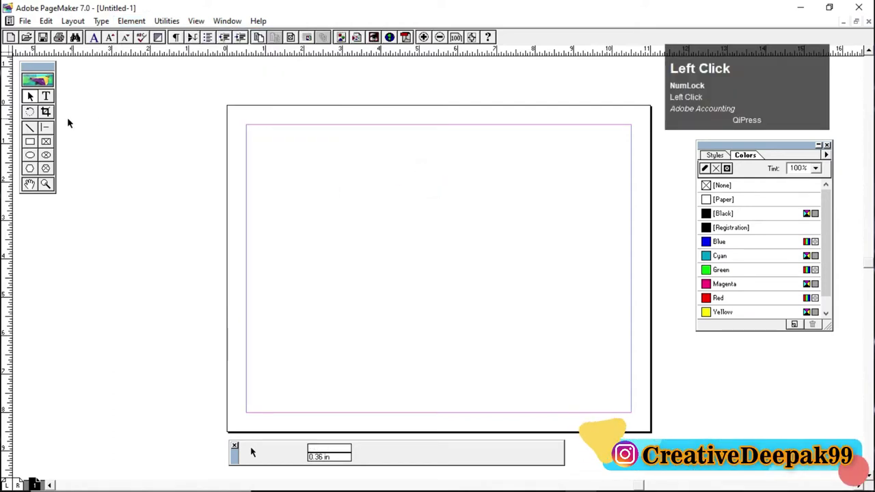
click(30, 143)
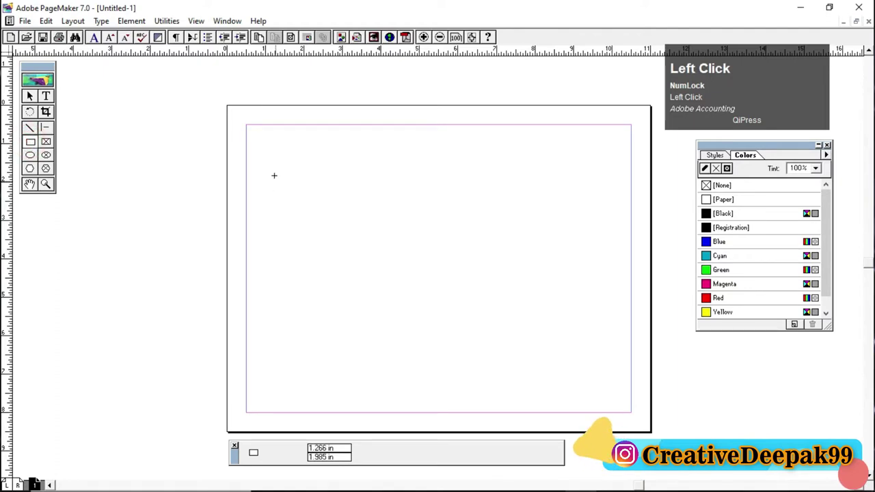
mouse_move(268, 152)
mouse_down()
mouse_move(445, 219)
mouse_move(485, 217)
mouse_up()
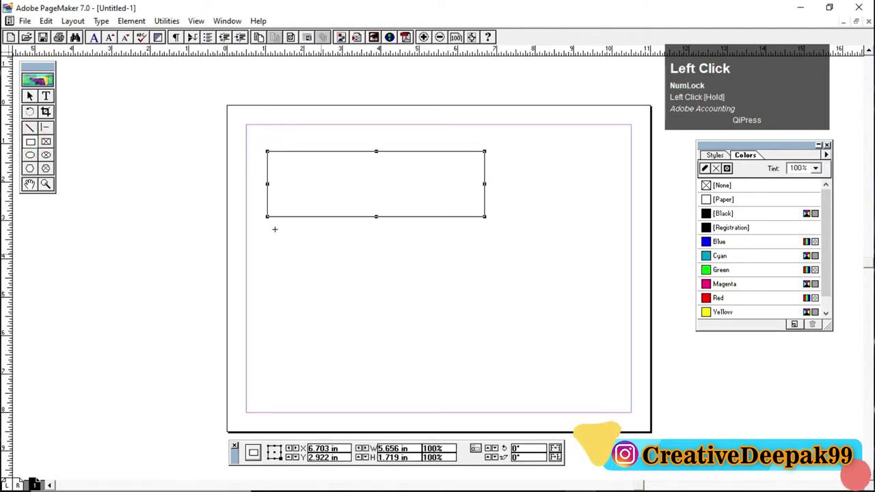
click(30, 96)
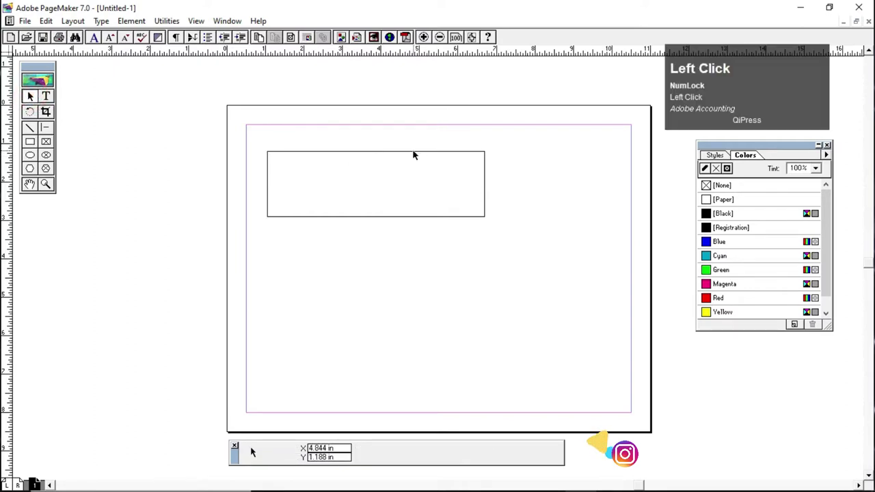
click(412, 151)
key(Delete)
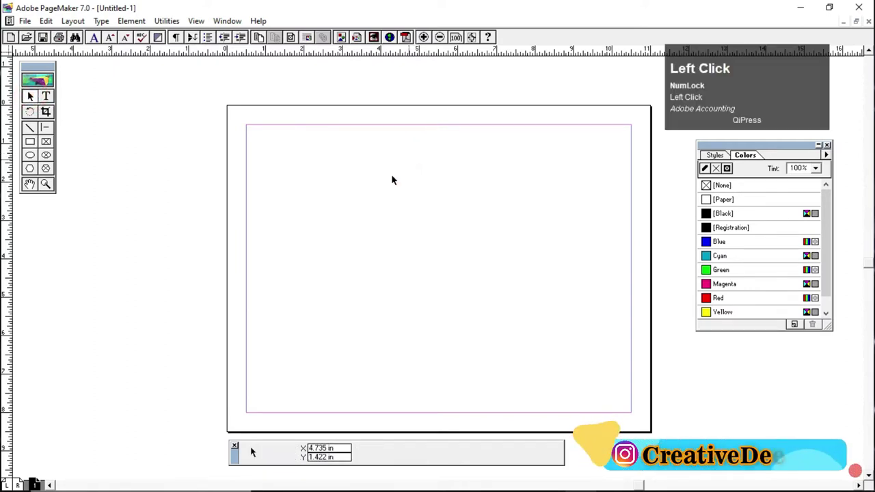
Set the default fill to wide diagonal lines and draw a rectangle about 6.84 by 2.2 in on the page's upper half
click(30, 143)
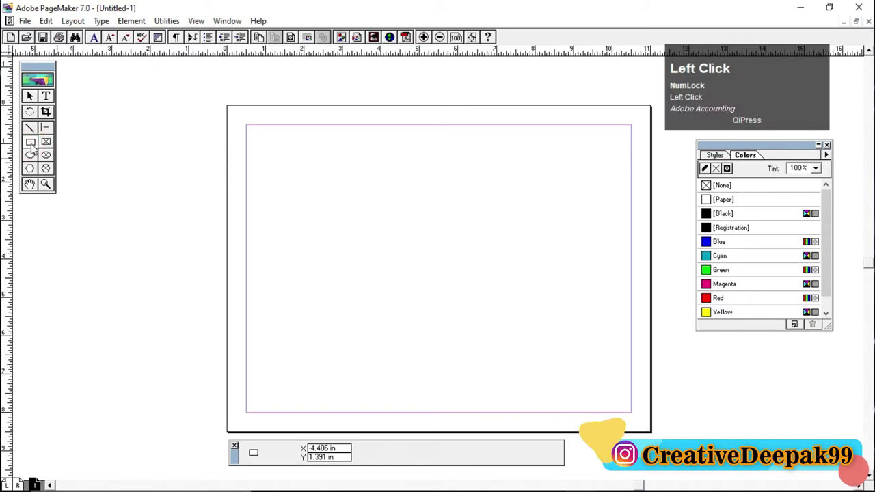
click(131, 22)
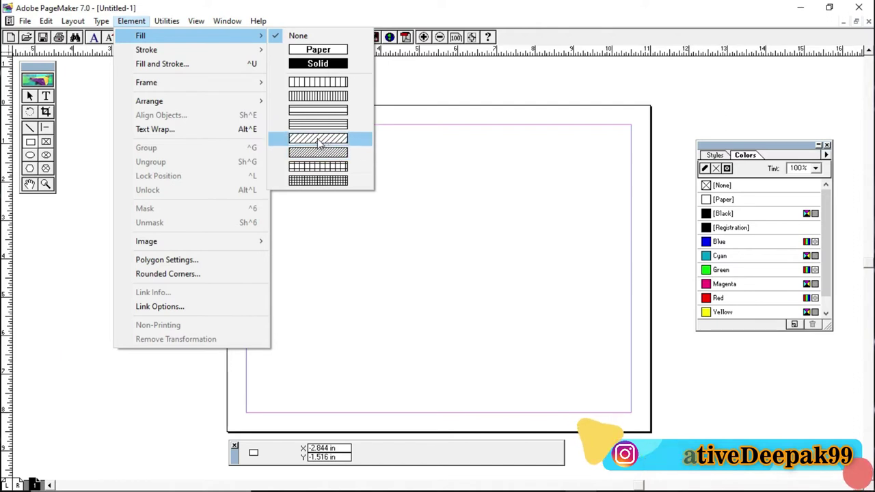
click(321, 139)
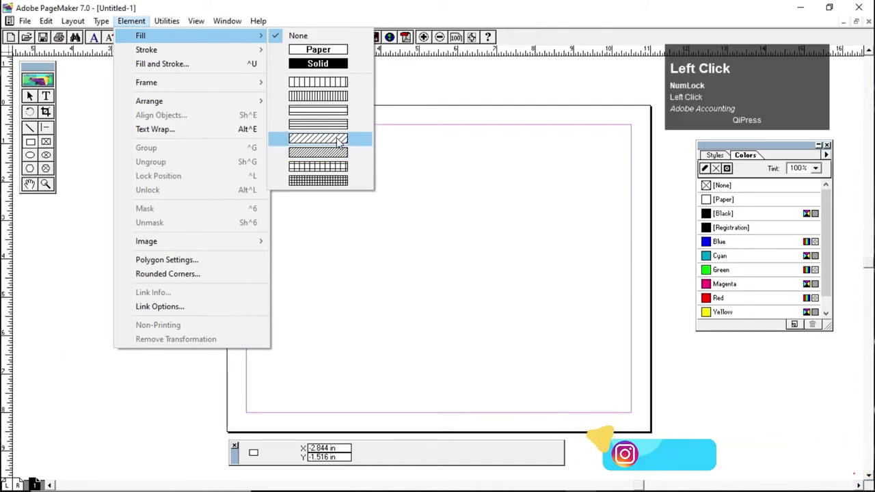
mouse_move(274, 149)
mouse_down()
mouse_move(463, 242)
mouse_move(537, 234)
mouse_up()
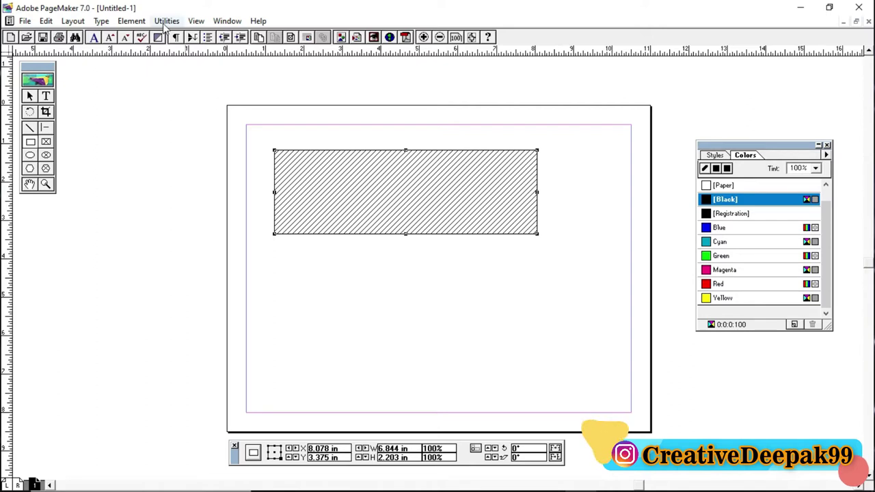
Change the rectangle's fill to wide vertical lines, and draw a second, diagonally hatched rectangle about 7.77 by 1.89 in below it
click(134, 21)
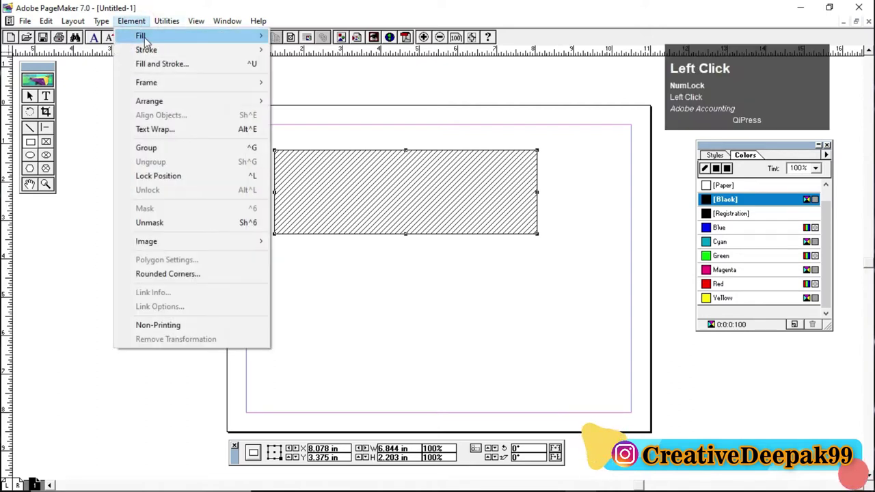
mouse_move(145, 37)
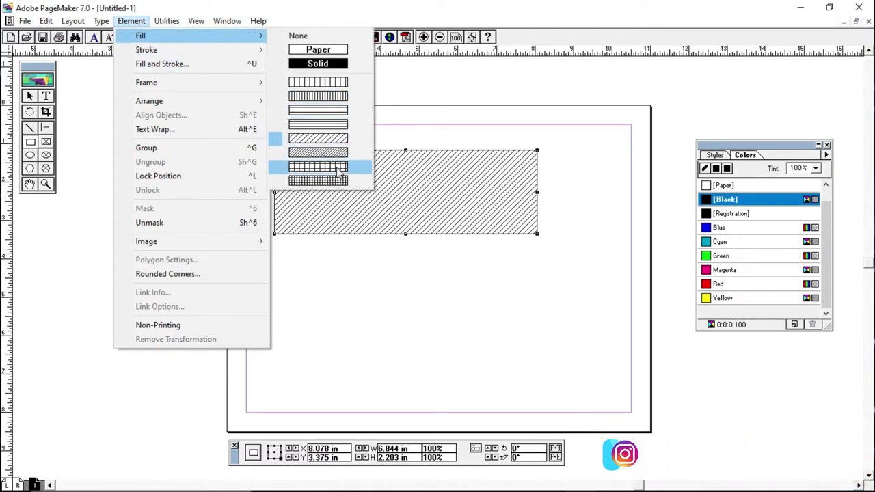
click(343, 84)
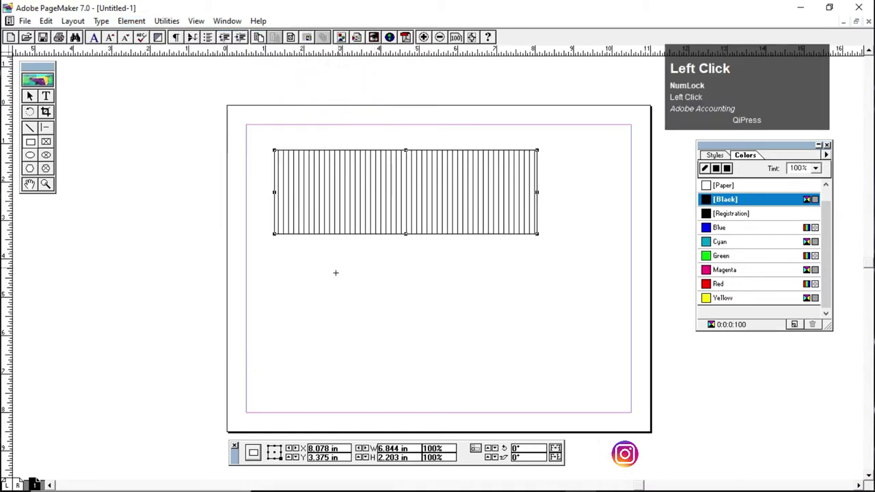
drag(279, 261, 578, 334)
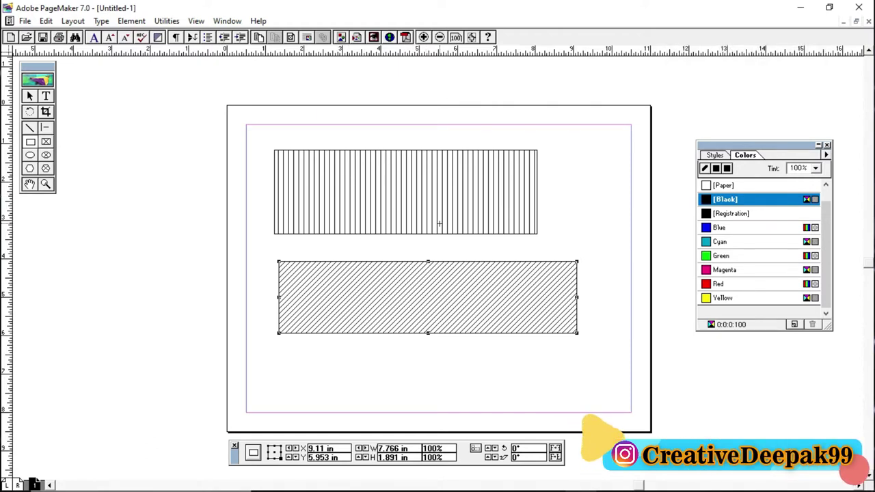
With nothing selected, set the default fill to the dense grid and draw a rectangle about 4.88 by 1.53 in across the page's left edge
click(156, 184)
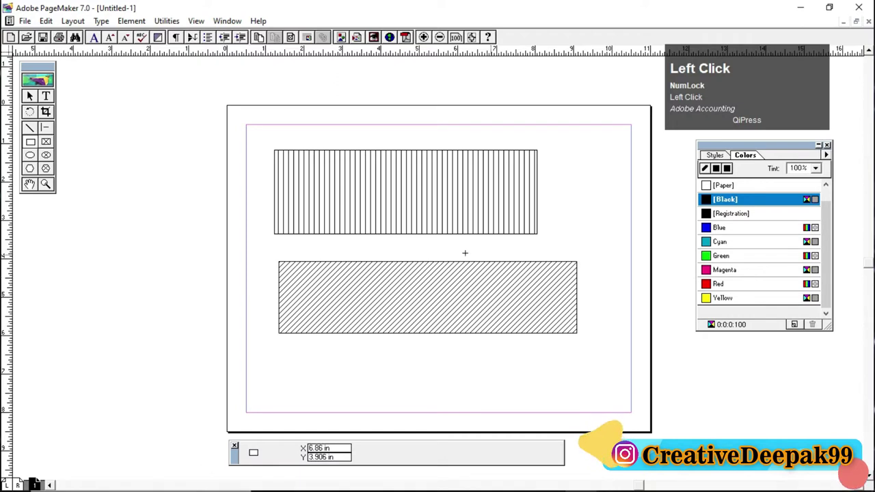
click(127, 23)
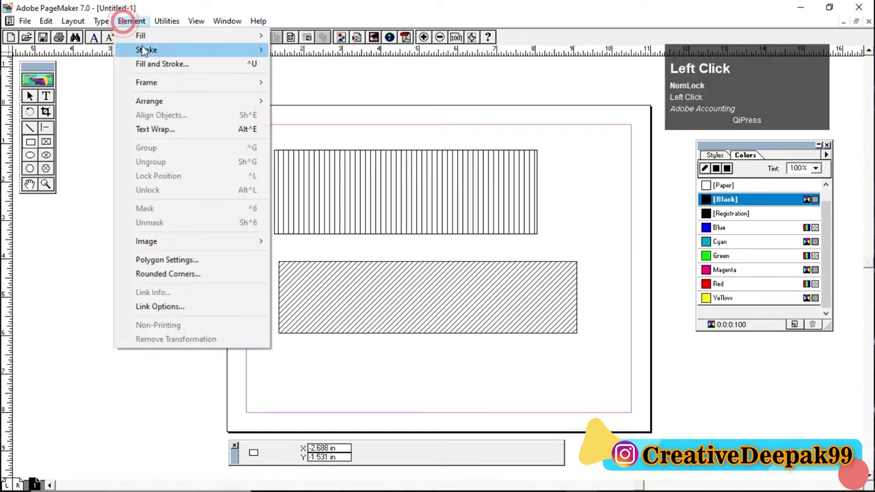
mouse_move(243, 39)
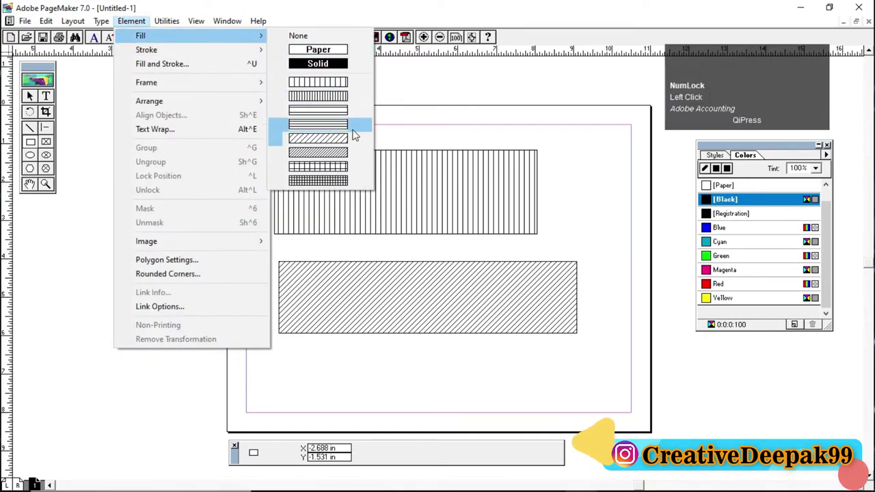
click(339, 180)
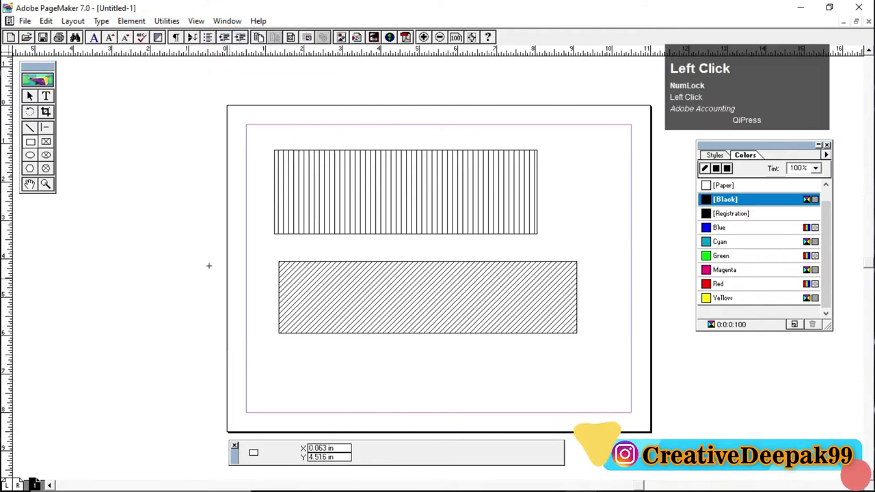
drag(71, 224, 260, 281)
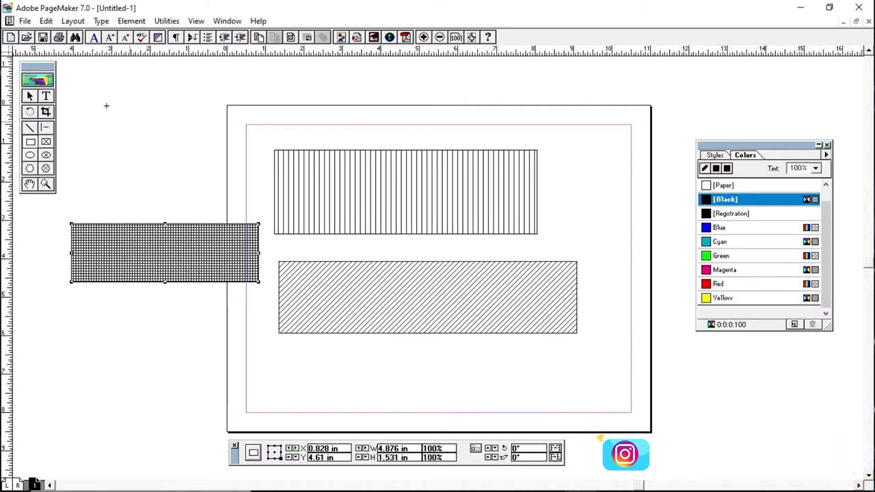
Change the grid rectangle's fill to wide diagonal lines and reposition it beside the vertically lined rectangle, overlapping the page's left edge
click(30, 97)
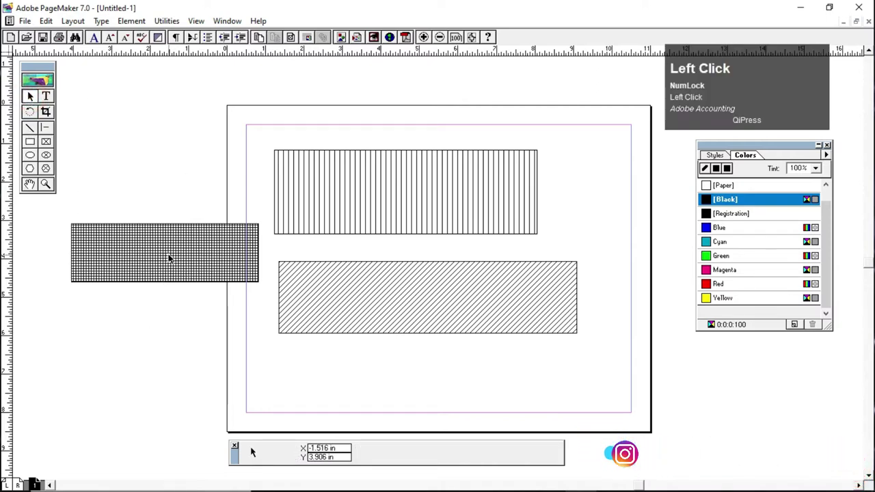
drag(171, 256, 180, 154)
click(132, 20)
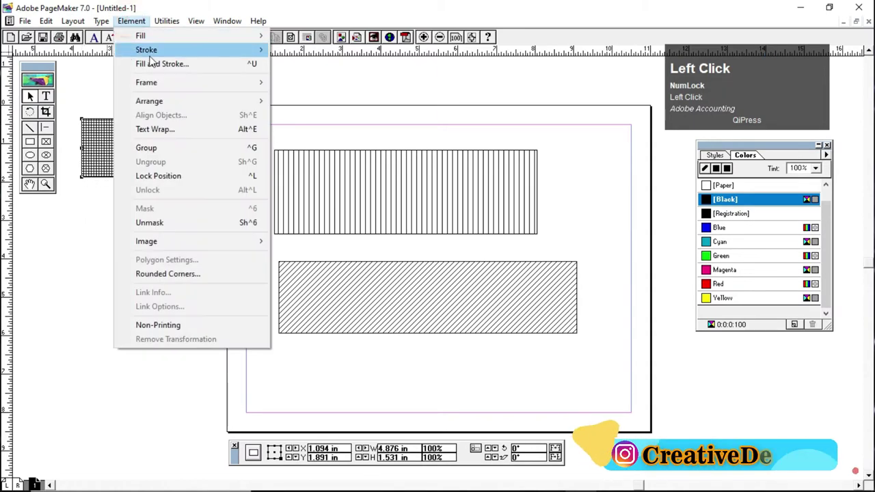
mouse_move(166, 34)
click(335, 139)
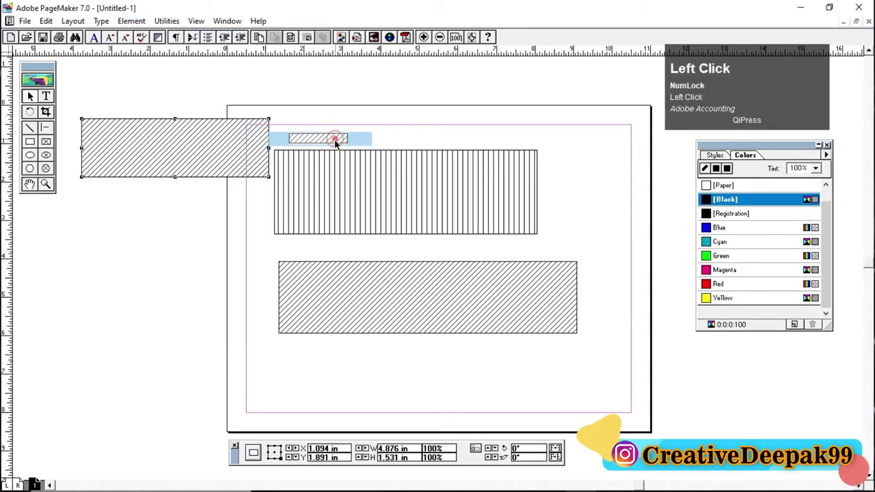
mouse_move(183, 151)
mouse_down()
mouse_move(181, 237)
mouse_move(188, 198)
mouse_move(191, 211)
mouse_up()
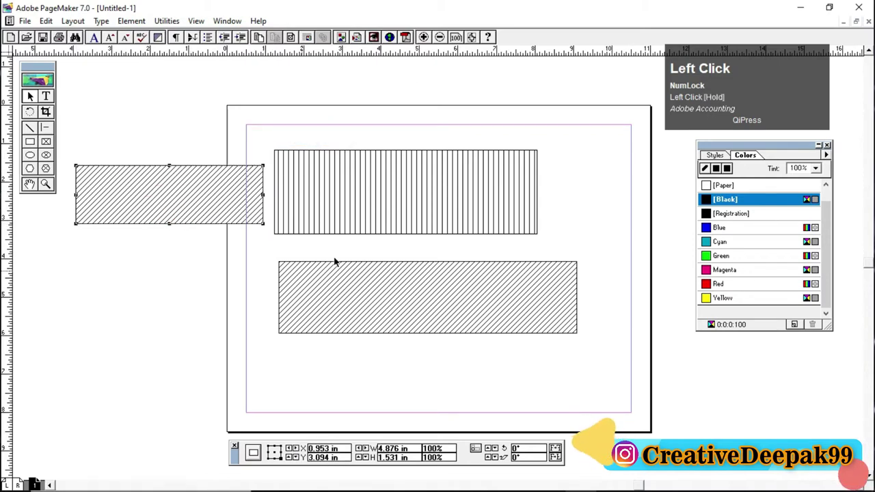
Move the vertically lined rectangle about 1.3 in to the right and color its outline green
drag(346, 212, 465, 216)
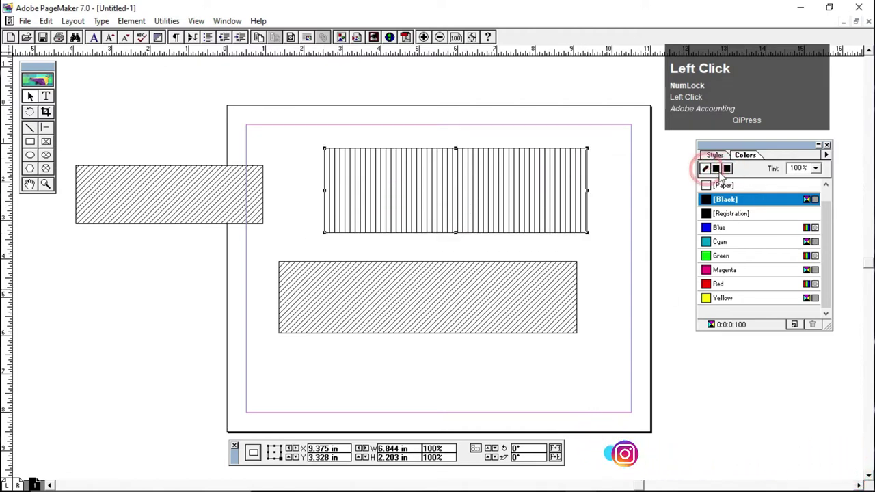
click(746, 288)
click(749, 270)
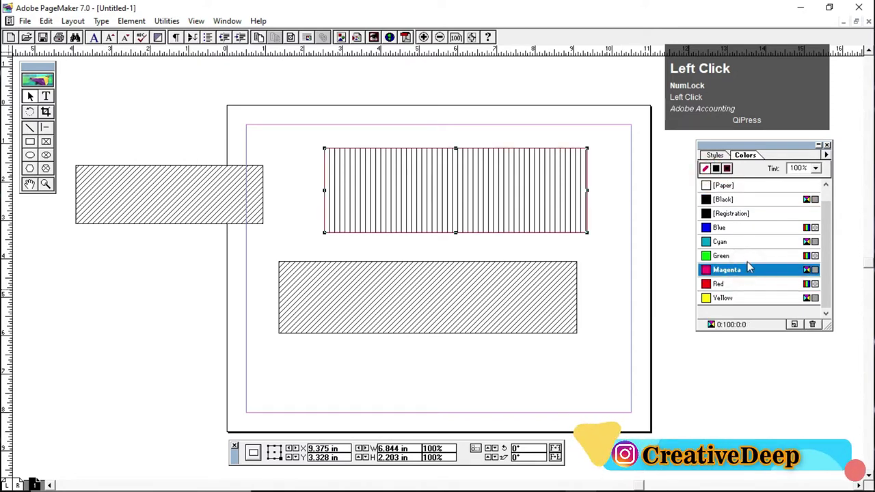
click(748, 258)
Color both outline and fill of the vertically lined rectangle, trying magenta, green and cyan and finishing with red
click(728, 170)
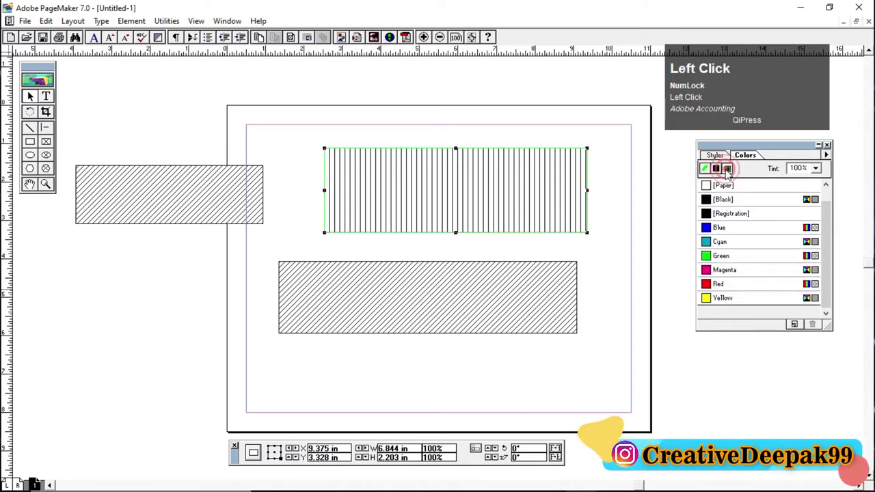
click(740, 270)
click(742, 255)
click(742, 242)
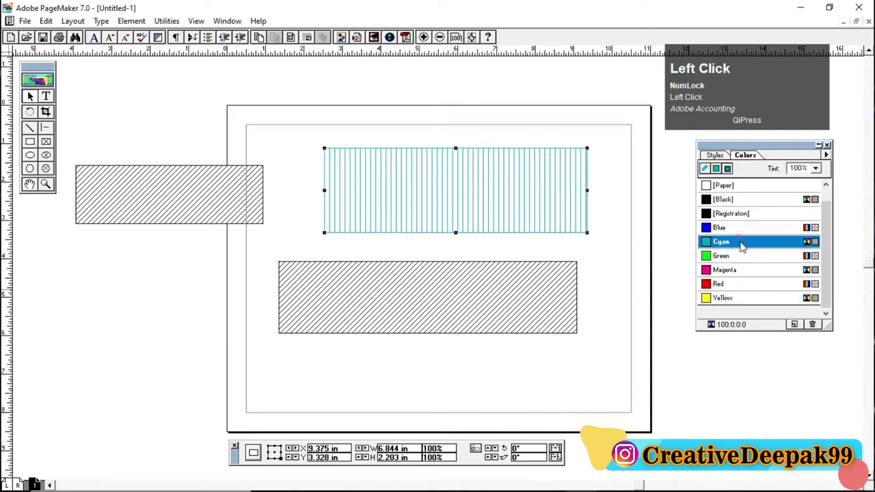
click(745, 283)
click(744, 256)
click(744, 284)
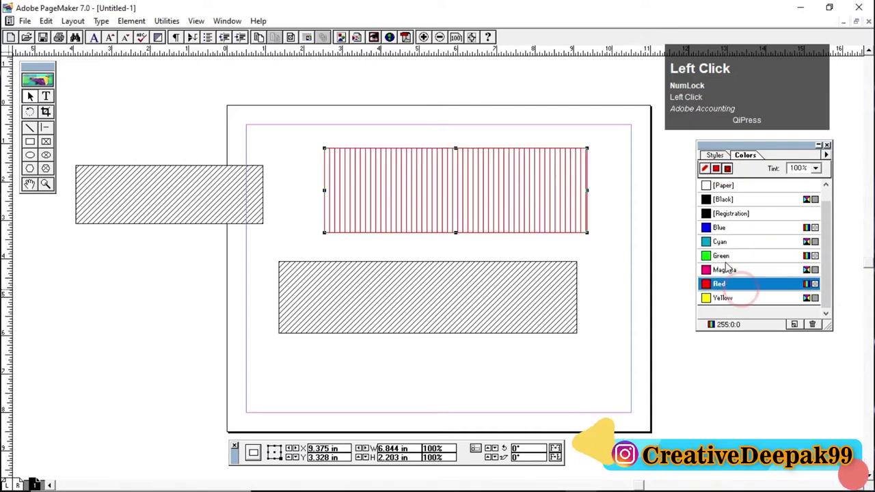
click(745, 255)
click(744, 242)
click(748, 285)
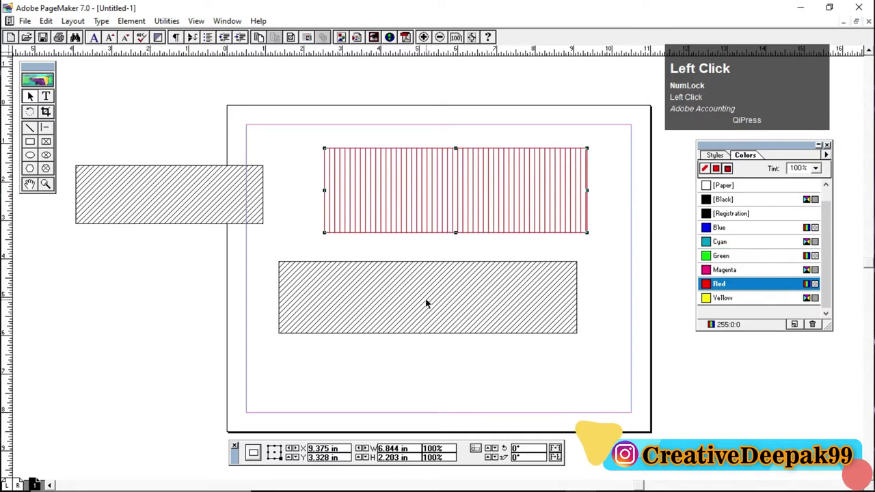
Color the outline and fill of the lower rectangle magenta and of the rectangle on the page's left edge blue
click(426, 303)
click(740, 271)
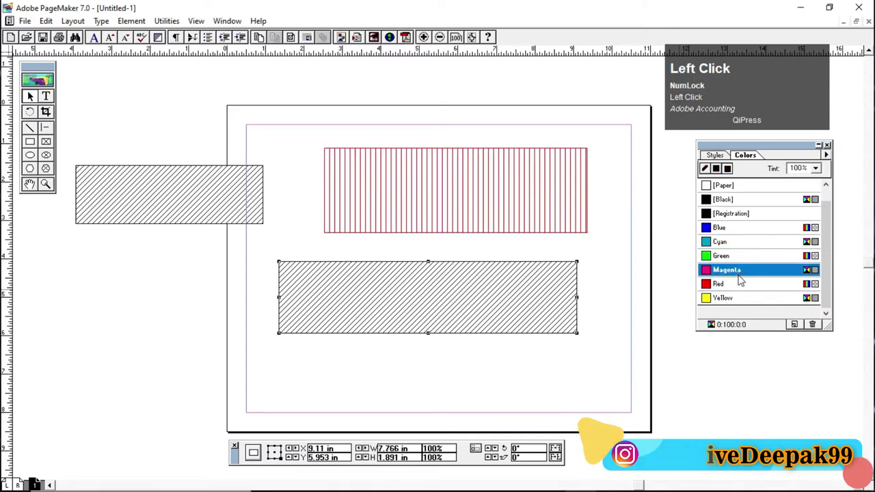
click(260, 199)
click(733, 270)
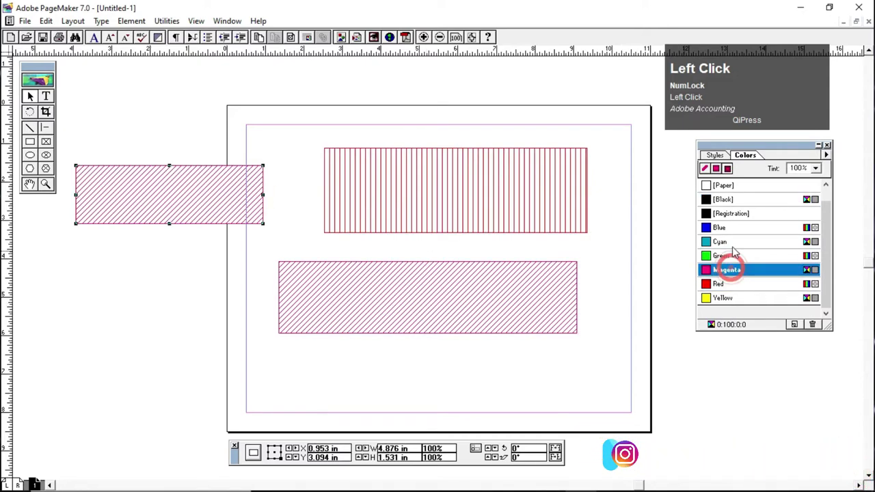
click(729, 242)
click(727, 229)
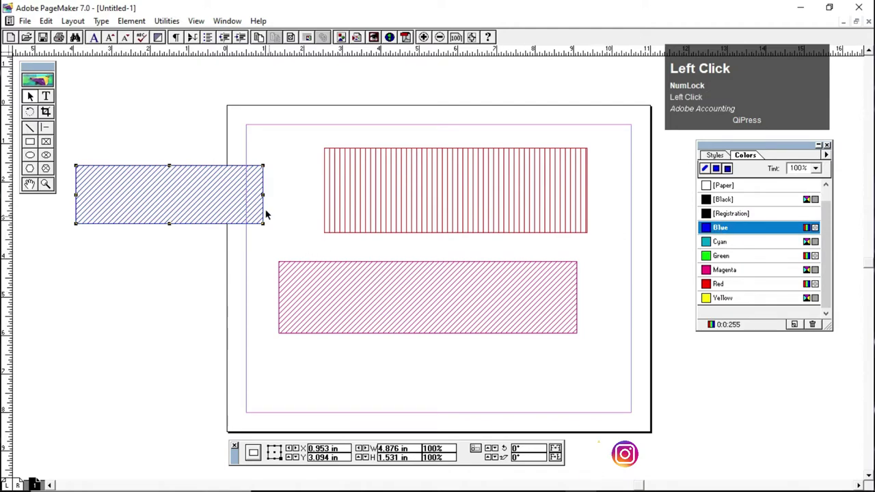
Move the blue rectangle about 0.9 in right and 0.7 in up, and select the red rectangle
drag(245, 201, 280, 174)
click(494, 195)
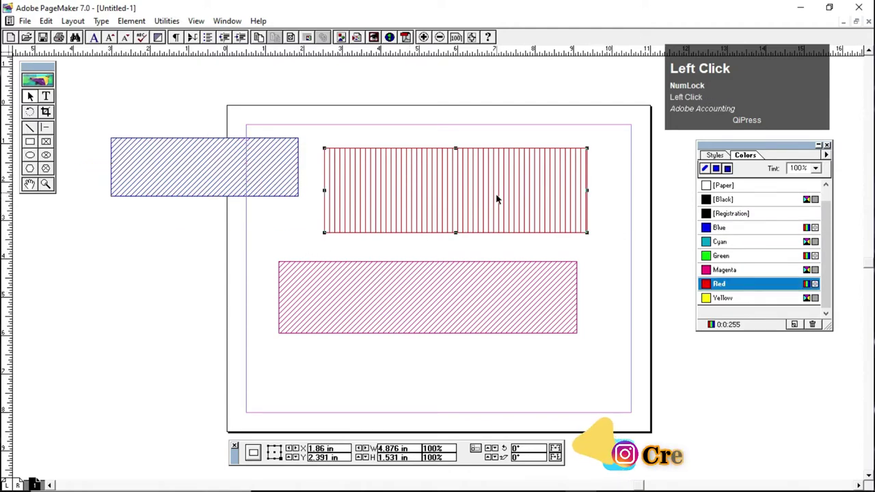
Nudge the red vertically lined rectangle slightly right and down, and change its fill to Solid
mouse_move(494, 195)
mouse_down()
mouse_move(487, 210)
mouse_move(454, 207)
mouse_up()
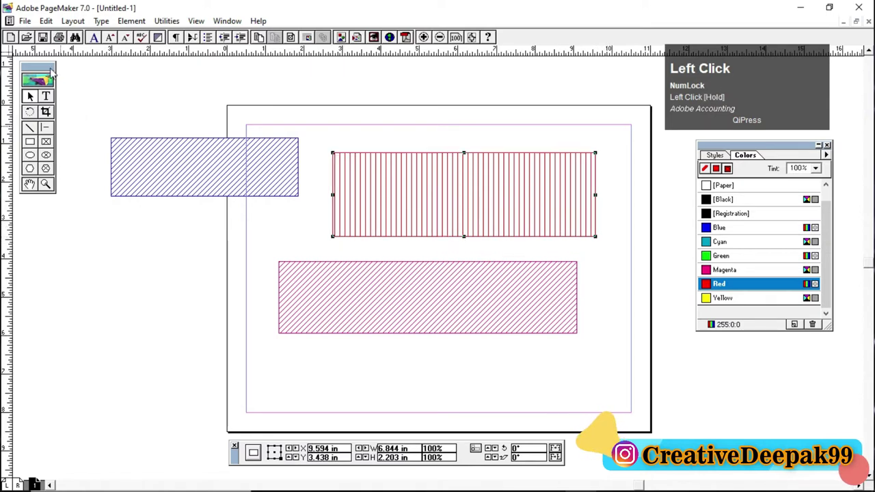
click(141, 23)
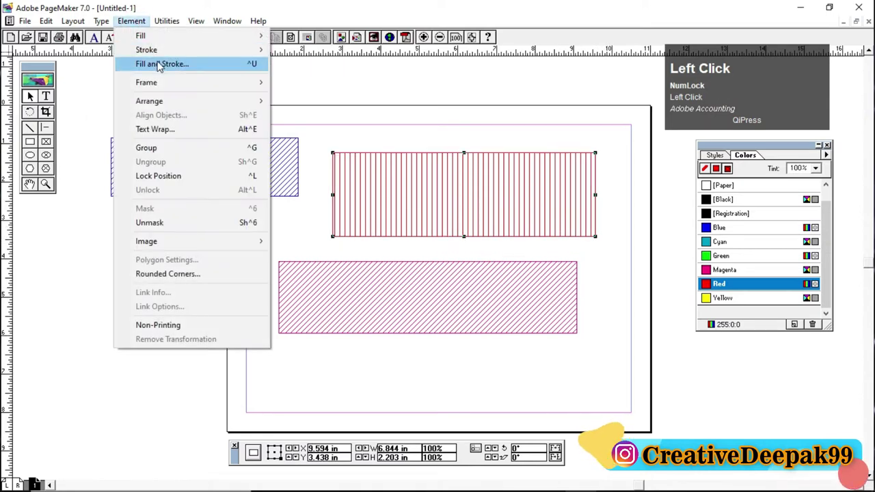
mouse_move(176, 37)
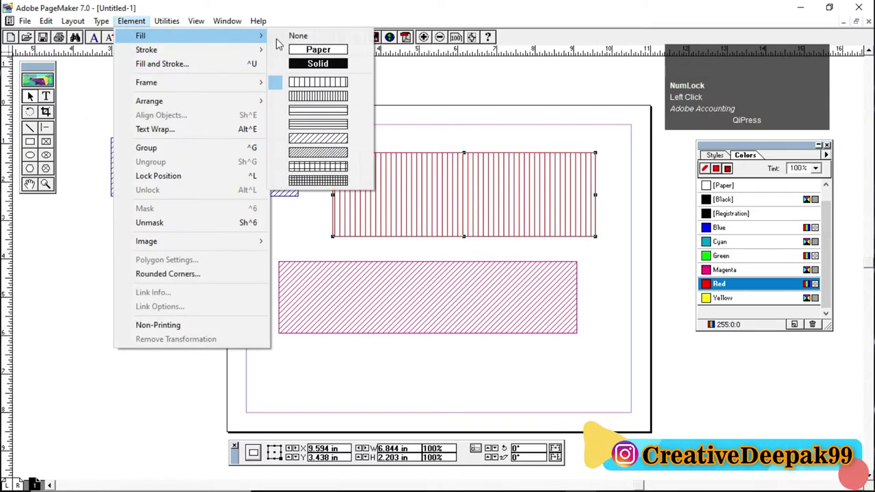
click(334, 66)
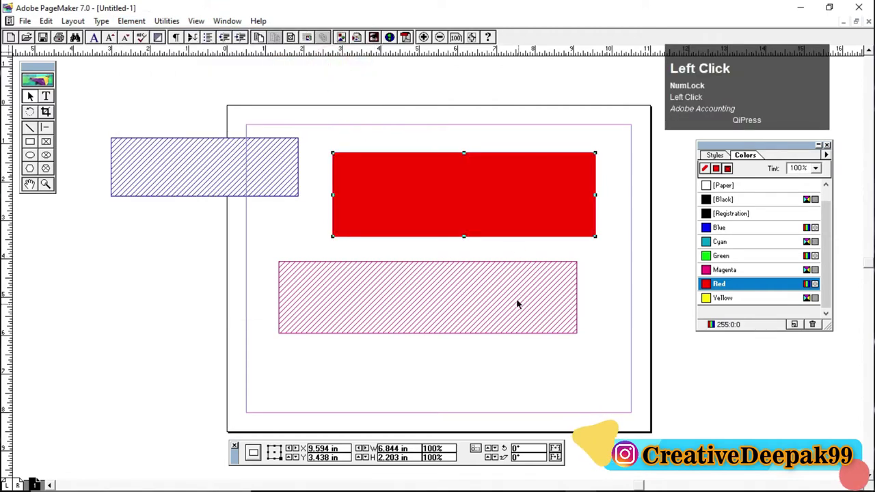
click(592, 312)
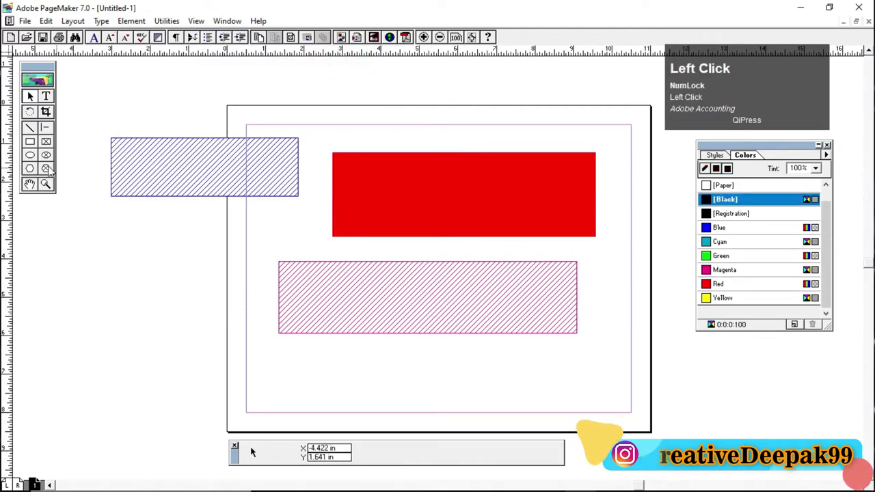
Set Solid as the default fill and draw a rectangle about 4.8 × 1.7 in across the page's left edge, below the blue one
click(30, 142)
click(131, 21)
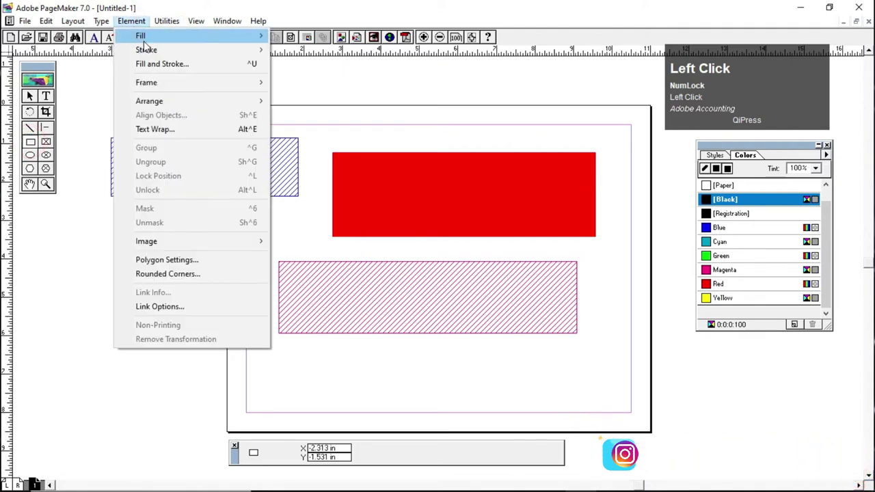
mouse_move(144, 36)
click(320, 70)
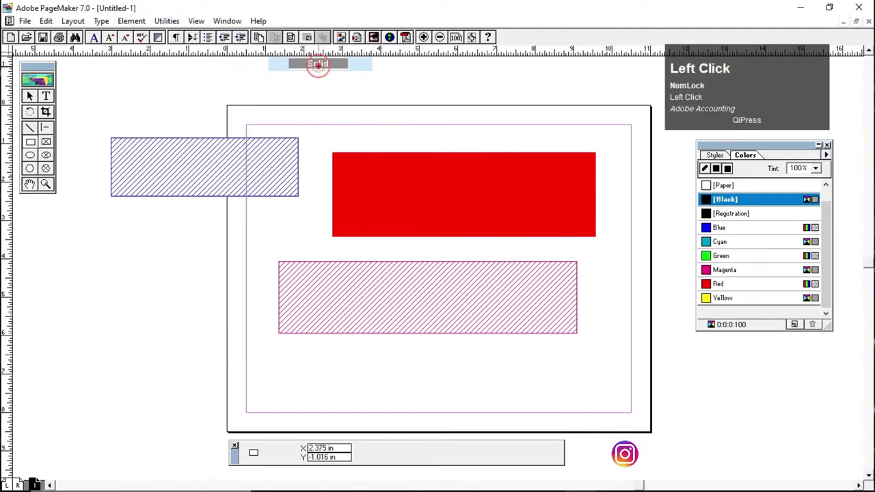
drag(76, 254, 261, 319)
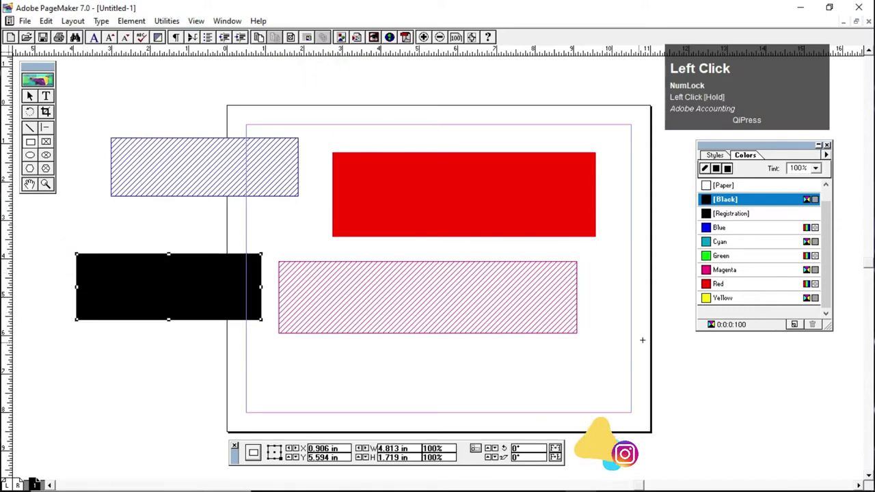
Try red, magenta and blue on both the outline and fill of the new solid rectangle
click(718, 284)
click(723, 270)
click(719, 227)
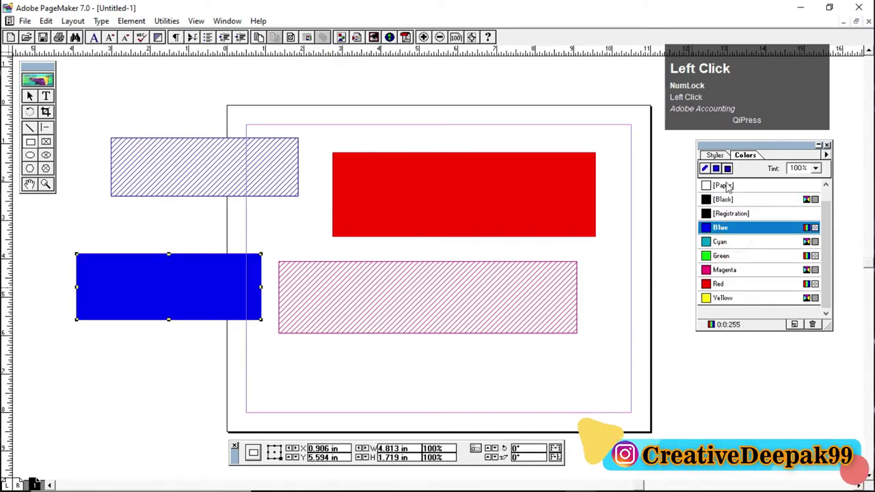
Set the solid blue rectangle's fill to None and color only its outline black
scroll(756, 229, up, 1)
click(723, 187)
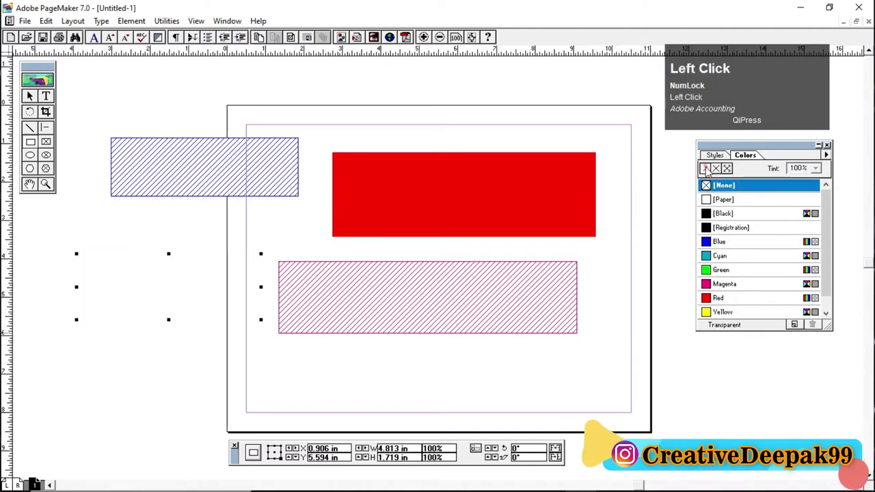
click(705, 168)
click(725, 214)
Draw a rectangle about 3.5 × 0.7 in on the page's bottom margin and try outline colors red and green, finishing with green
drag(394, 387, 527, 412)
click(758, 300)
click(750, 271)
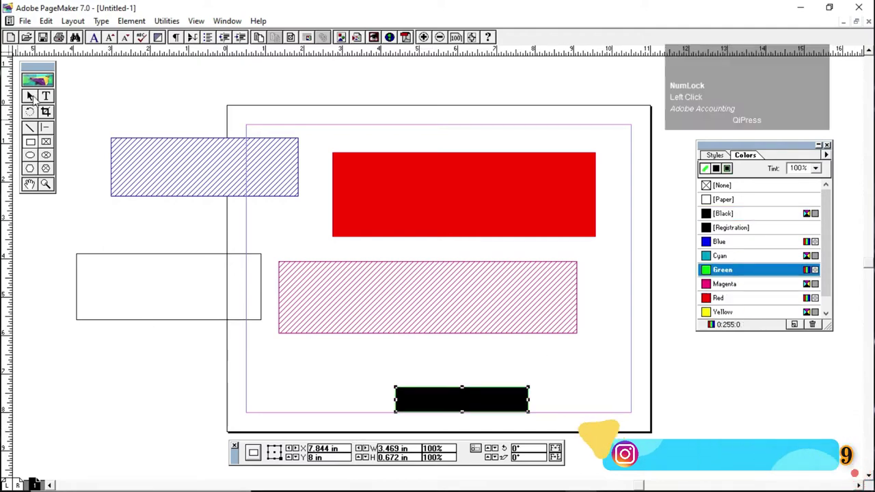
Select all the rectangles in the publication and delete them
click(146, 200)
key(ctrl+a)
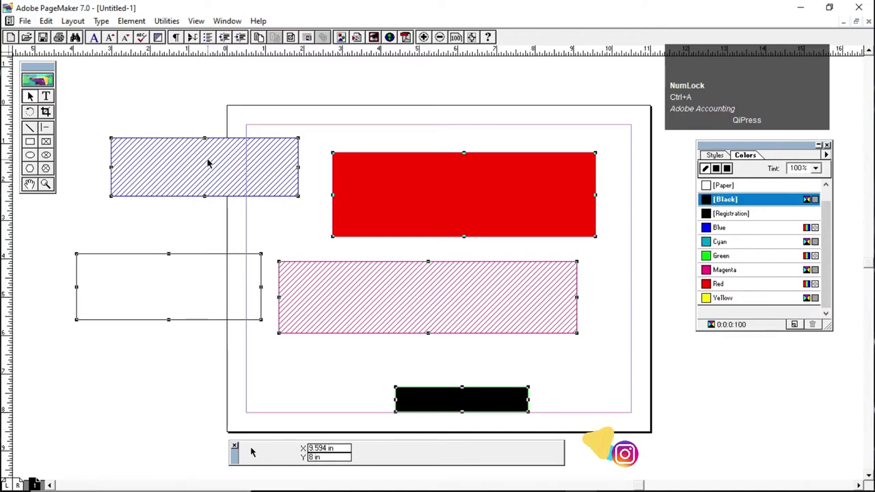
key(Delete)
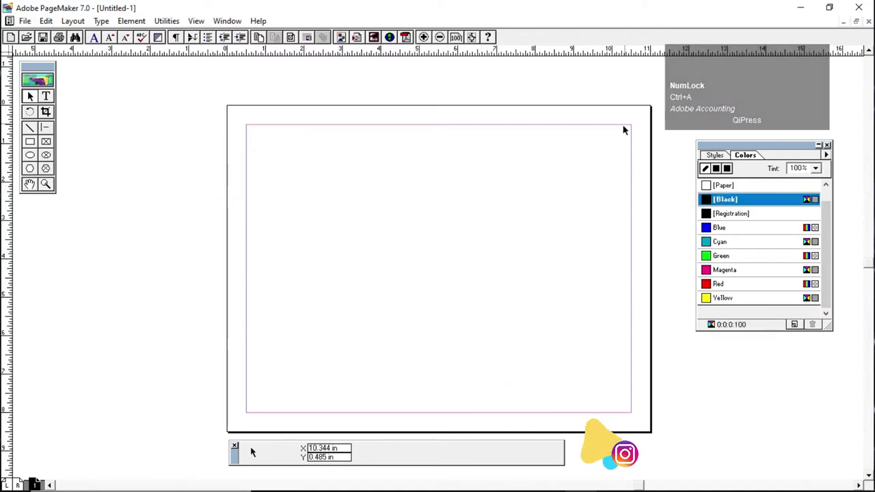
click(373, 261)
click(740, 89)
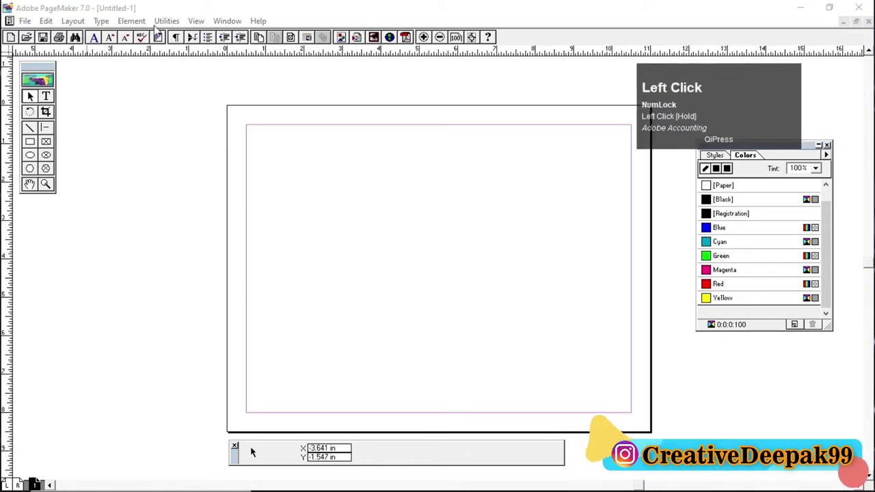
click(131, 22)
mouse_move(151, 53)
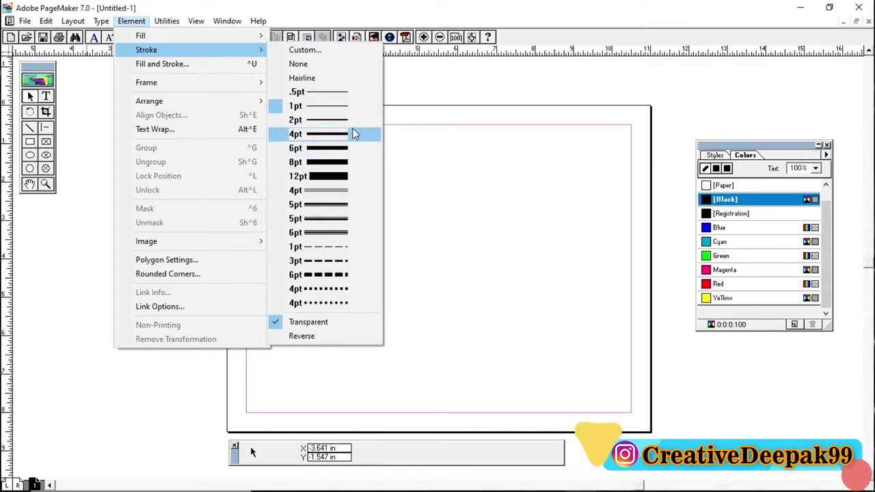
click(474, 167)
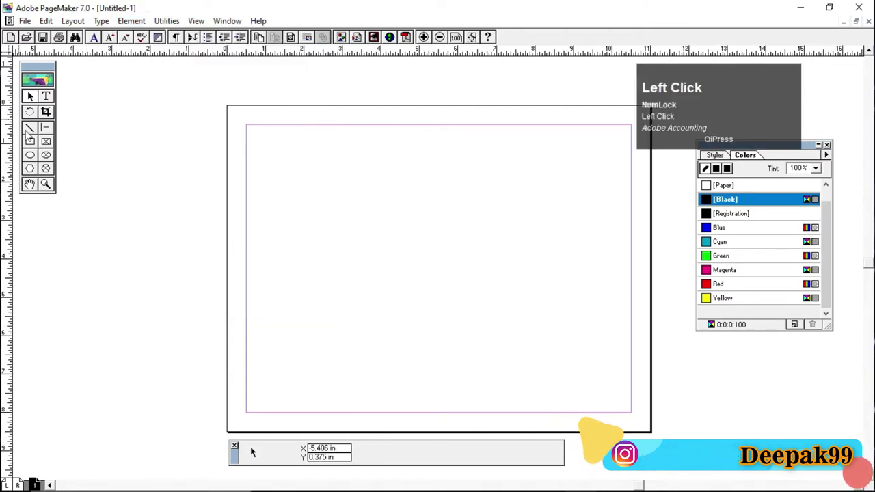
Draw a rectangle about 6.8 × 2.5 in across the page's left edge and set its fill to None
click(30, 140)
drag(128, 163, 389, 258)
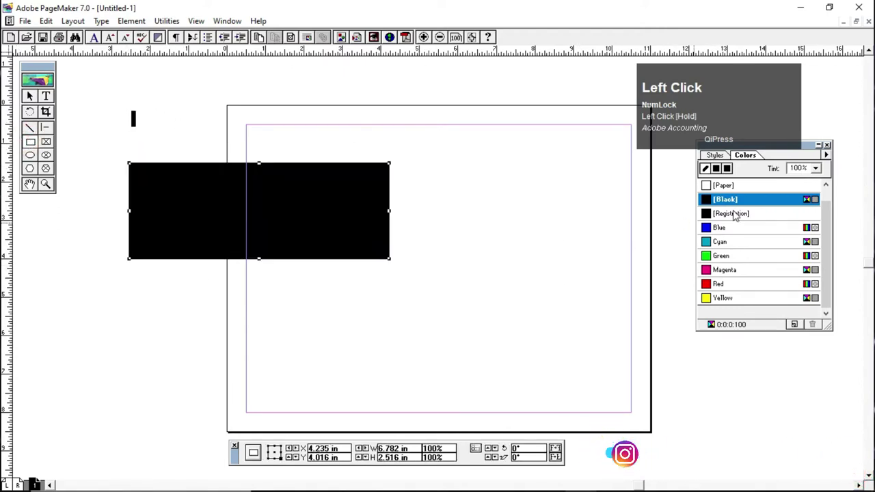
click(706, 170)
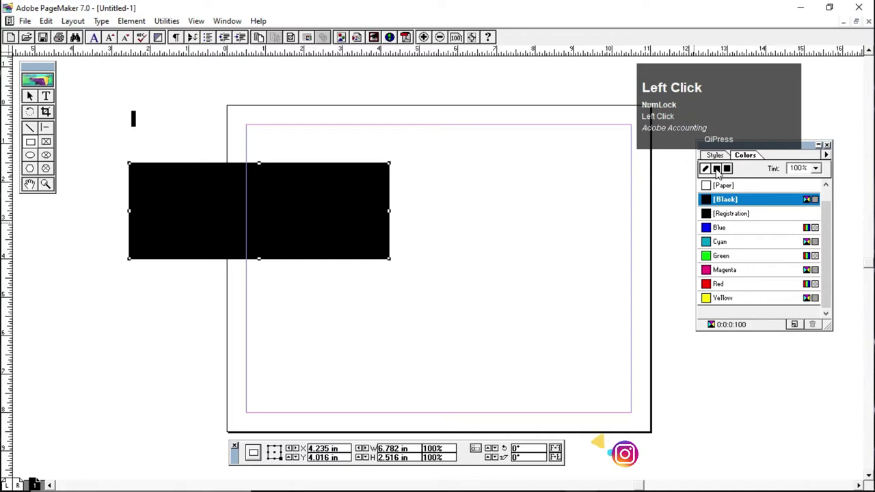
drag(830, 234, 828, 226)
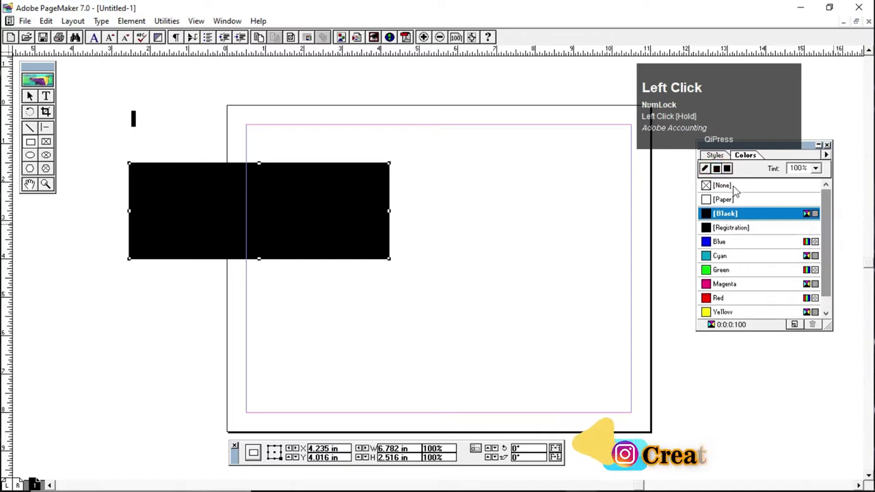
drag(734, 194, 728, 190)
click(716, 170)
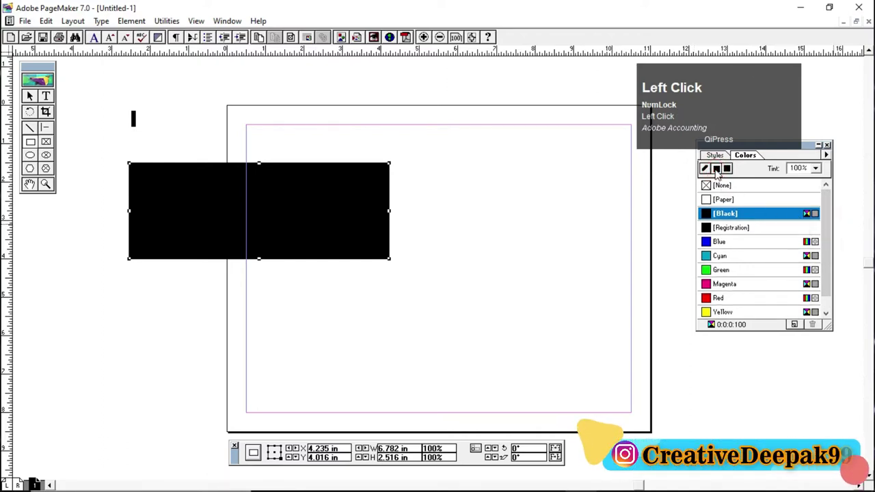
click(722, 187)
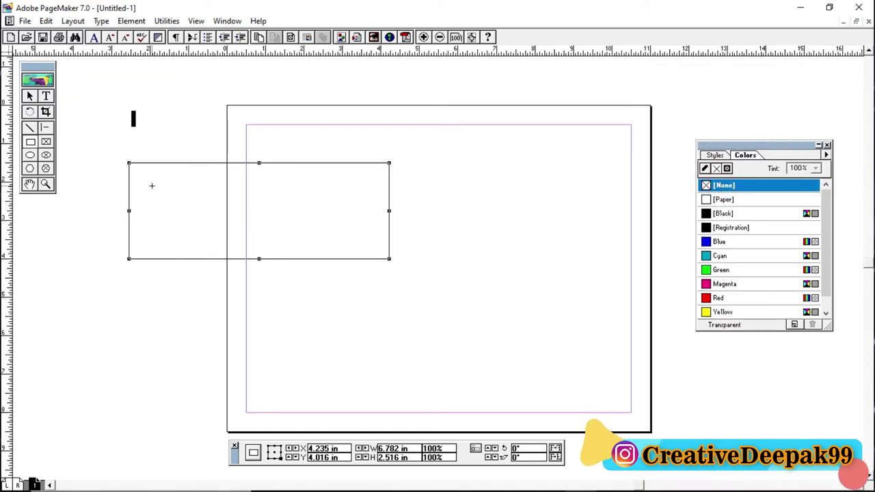
Draw a horizontal constrained line about 6.2 in long below the rectangle and set its stroke to solid 8pt
click(46, 128)
drag(370, 309, 609, 309)
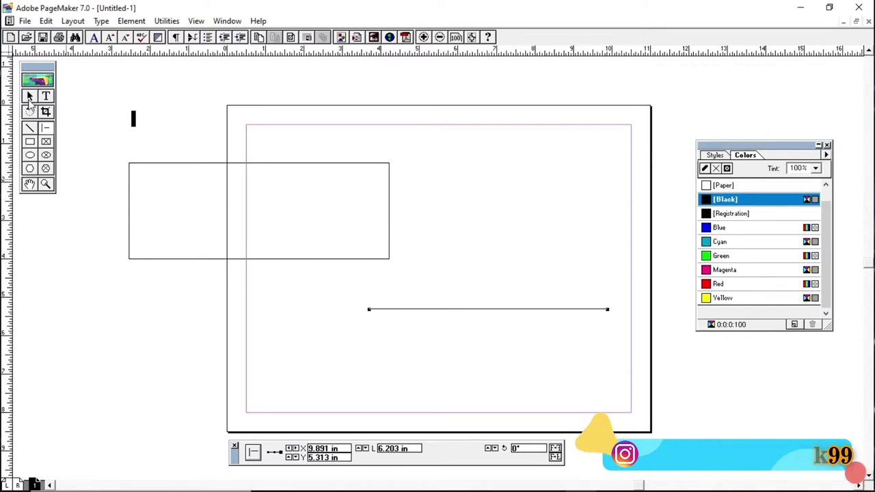
click(29, 97)
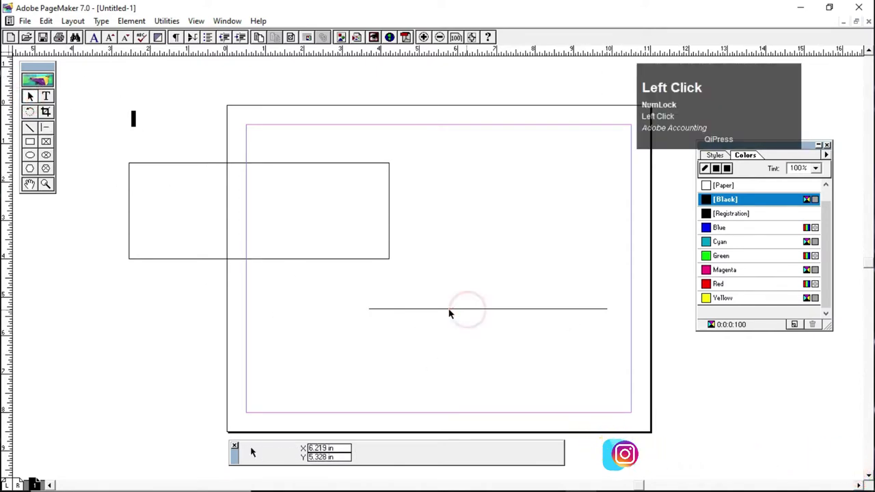
drag(355, 298, 645, 332)
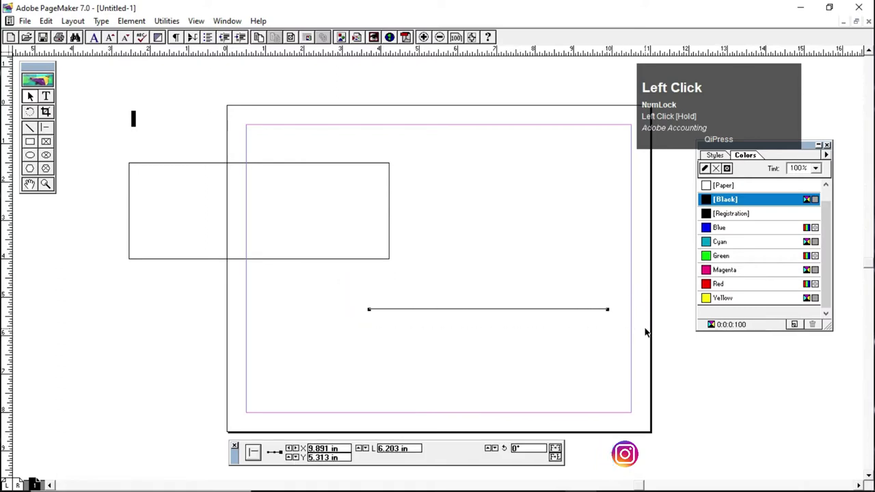
click(132, 21)
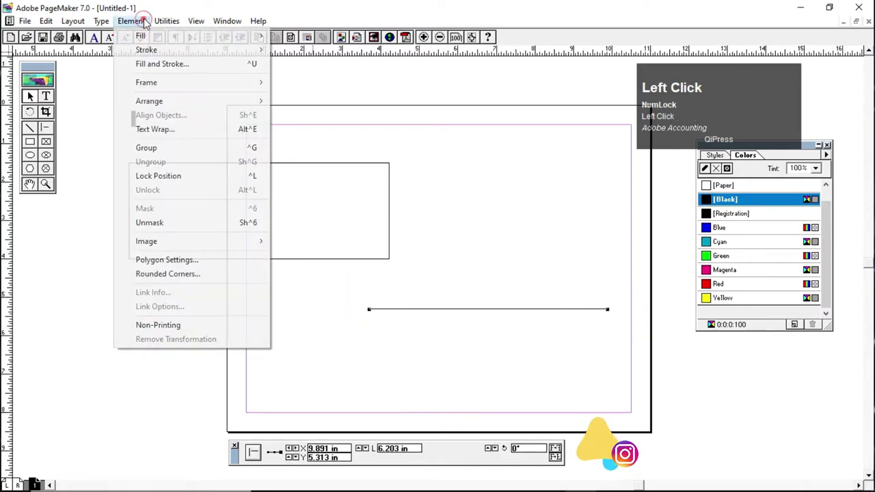
mouse_move(162, 51)
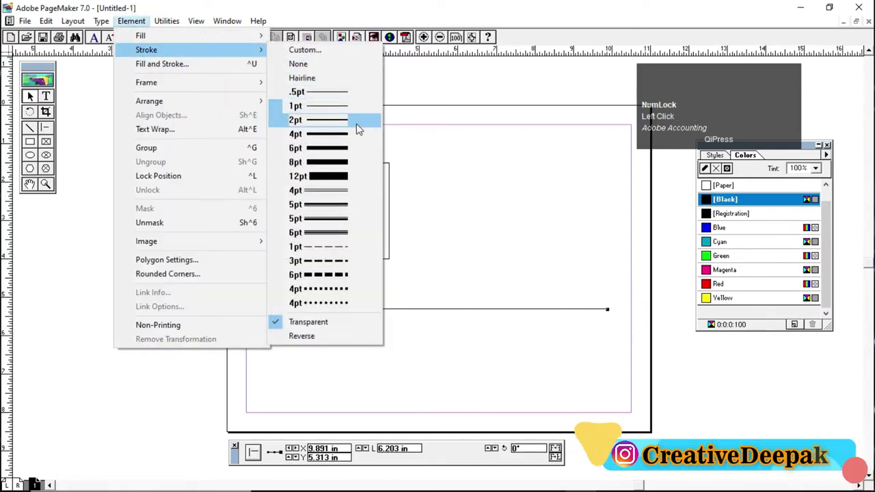
click(352, 166)
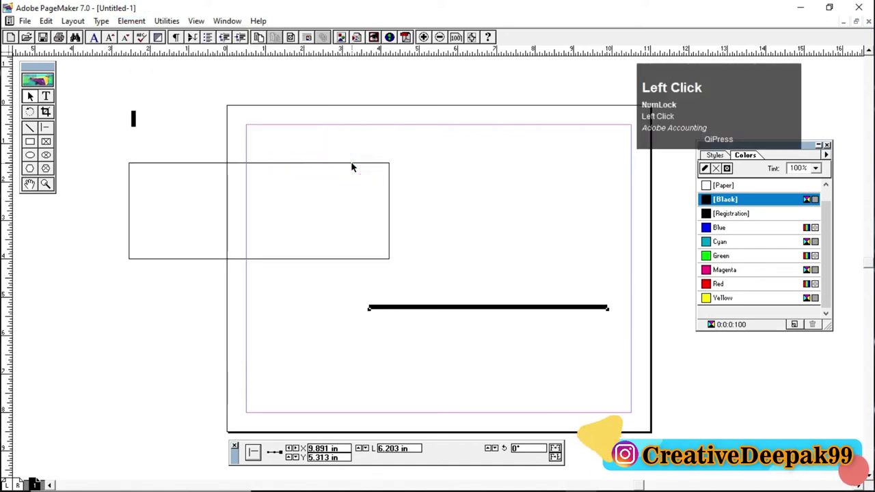
Set the line's stroke to solid 12pt and move it about 1.4 in left and 4.4 in up, near the top margin
click(139, 22)
mouse_move(147, 51)
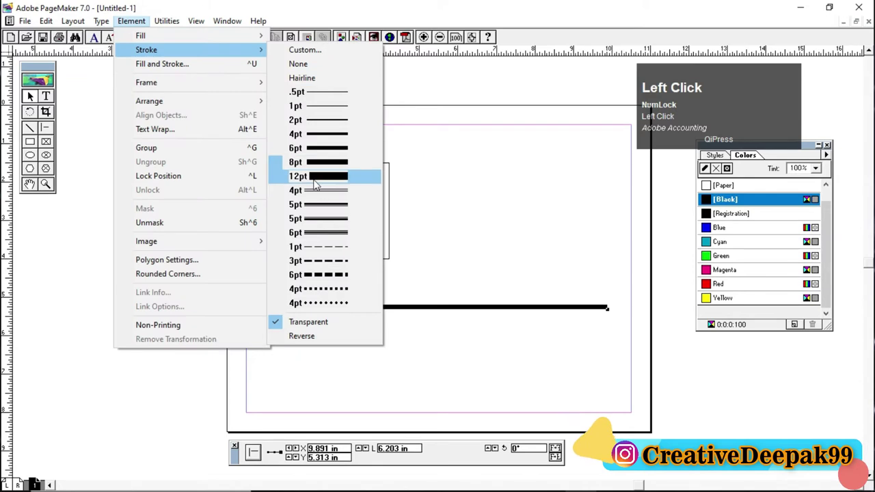
click(353, 179)
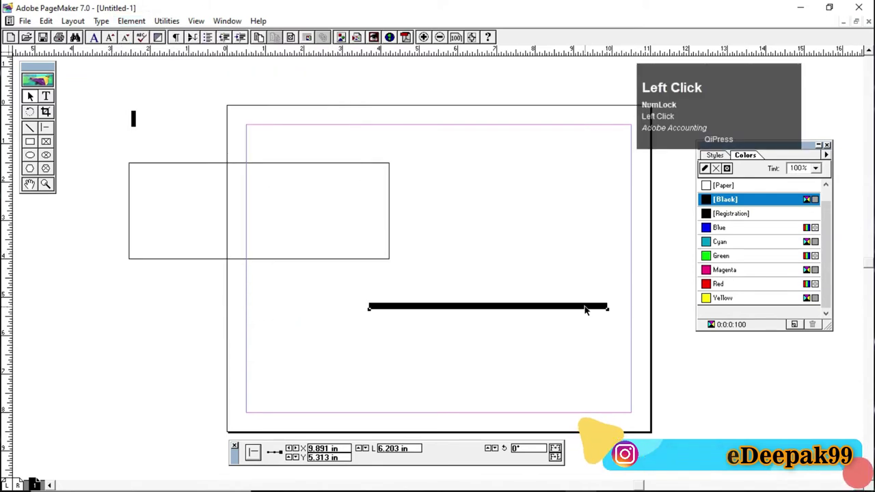
drag(585, 309, 532, 139)
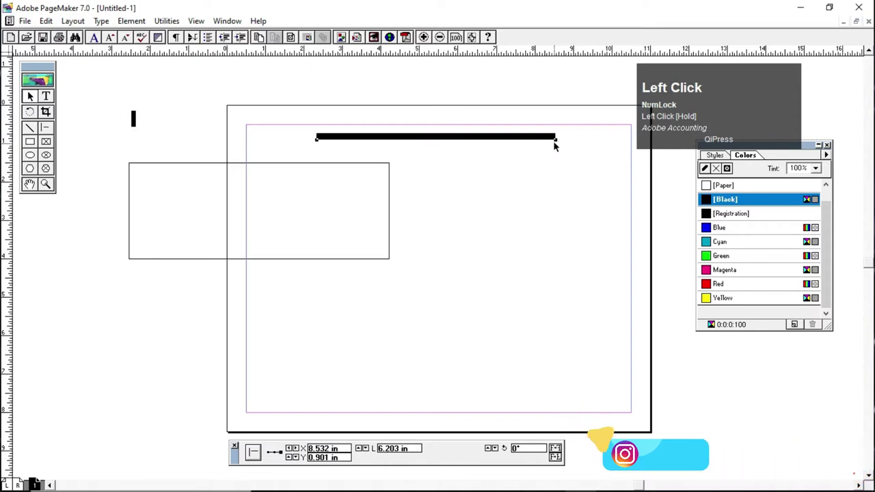
Change the line's stroke to the 4pt double-line style
click(138, 23)
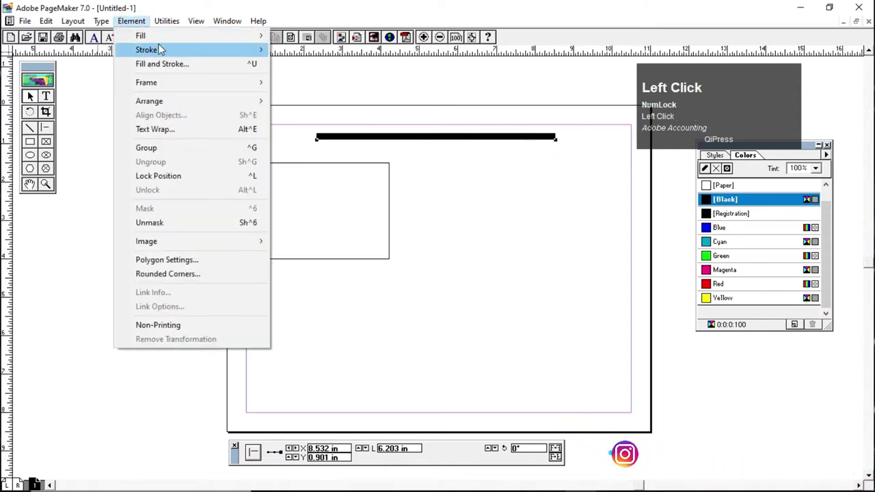
mouse_move(160, 51)
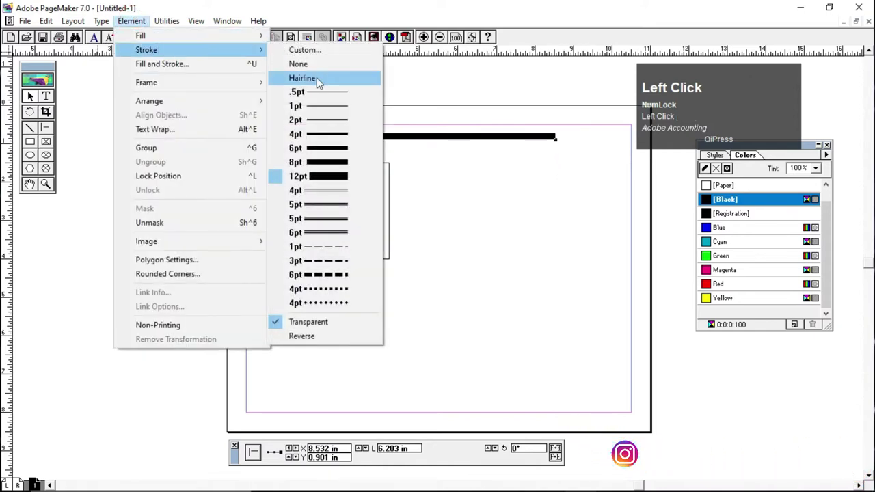
click(327, 197)
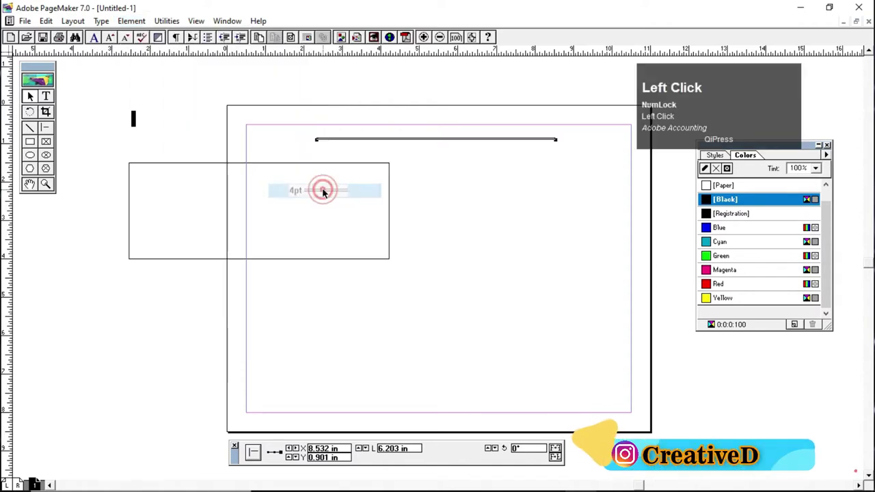
Change the line's stroke to the 6pt dashed style
click(130, 21)
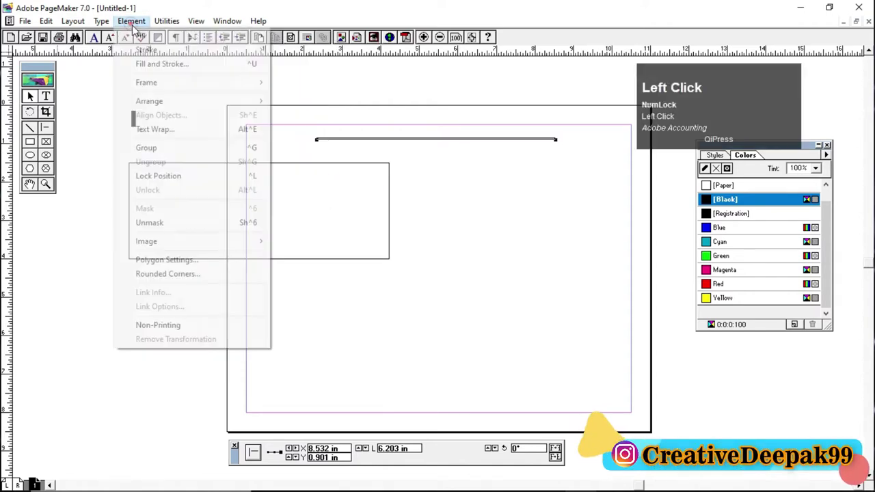
mouse_move(171, 48)
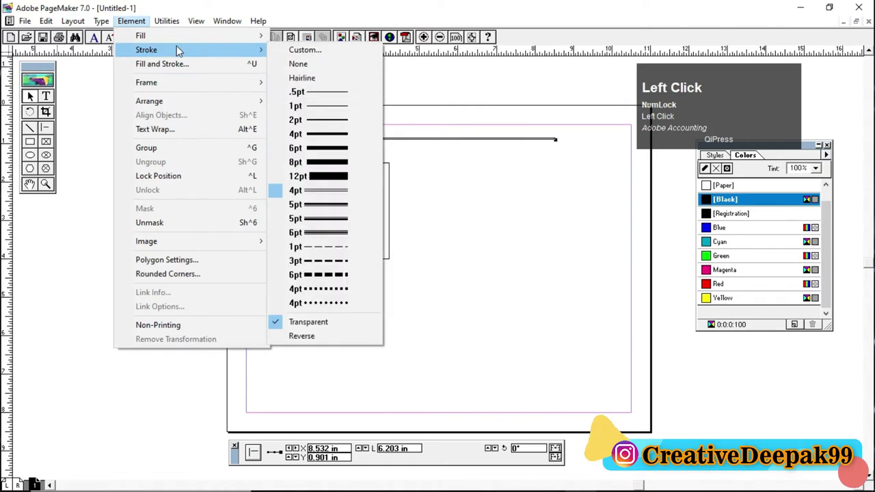
click(329, 276)
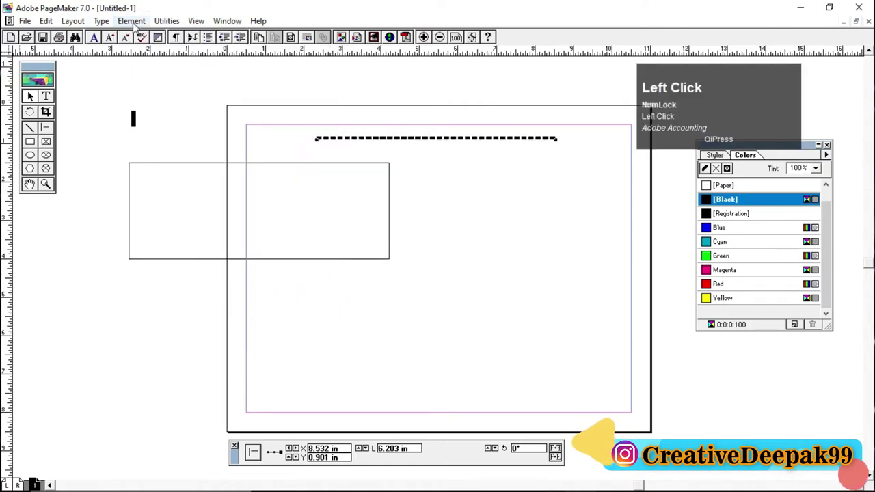
Change the line's stroke to the 4pt round-dotted style
click(131, 21)
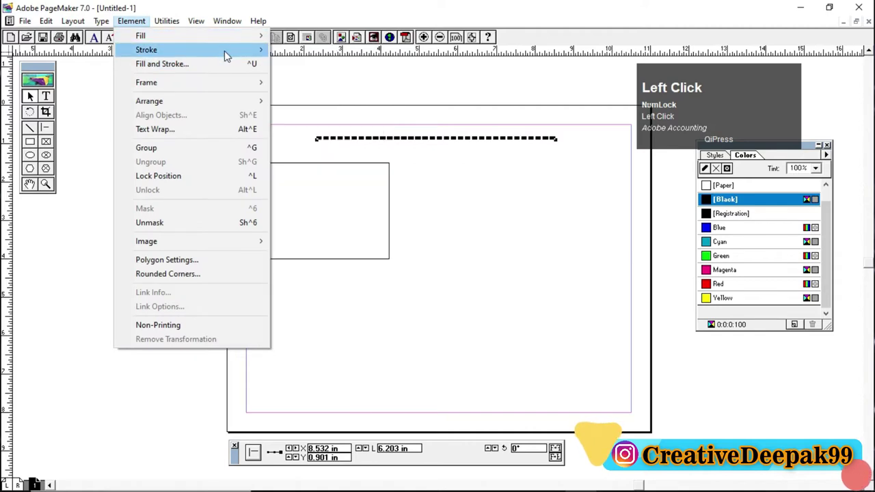
mouse_move(225, 51)
click(325, 303)
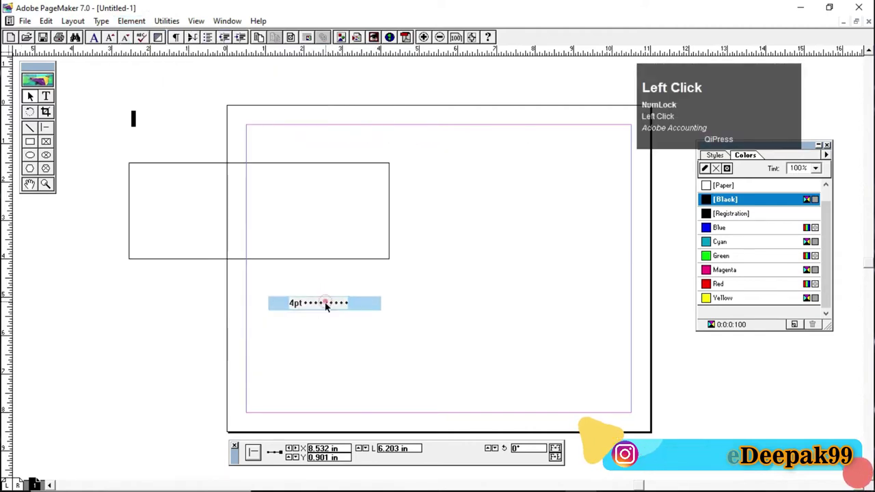
Move the rectangle about 4.2 in right and 1.2 in down, and set its stroke to the 4pt square-dotted style
click(305, 170)
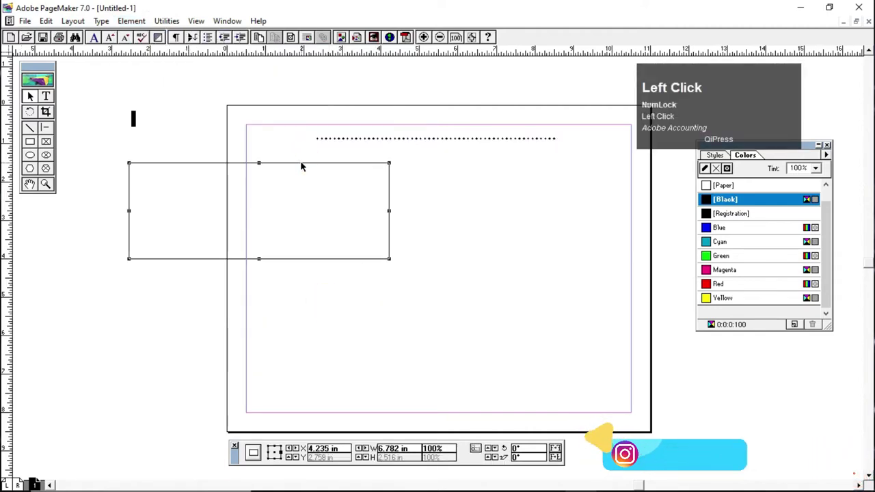
drag(301, 165, 463, 208)
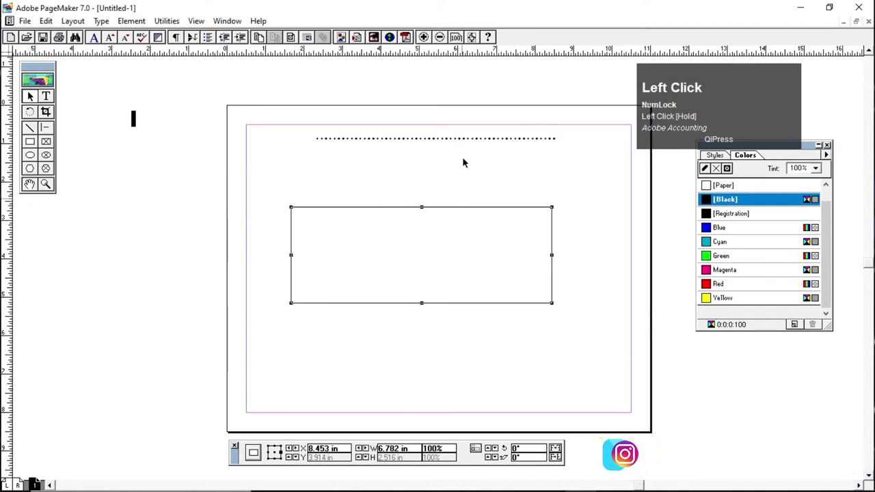
click(143, 23)
mouse_move(199, 51)
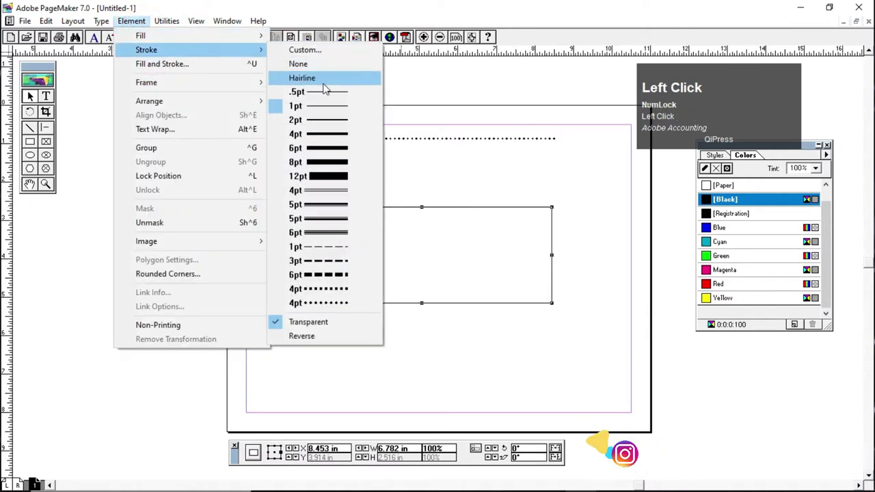
click(336, 291)
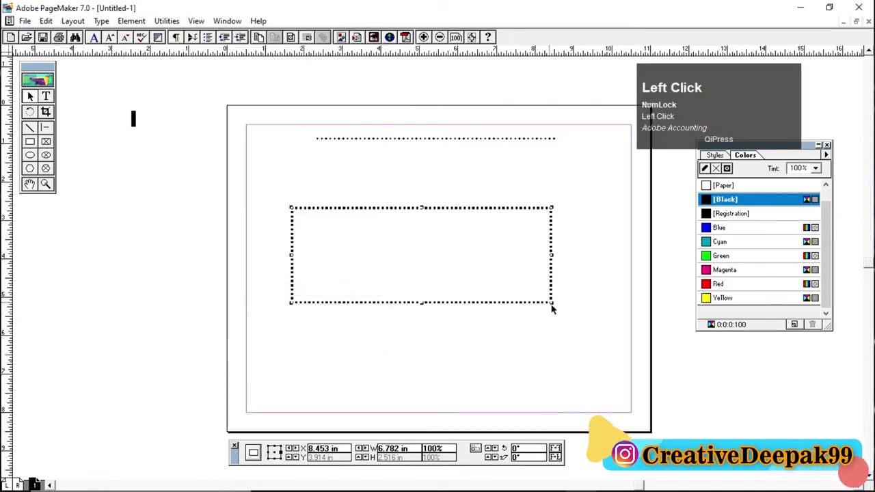
Resize the dotted rectangle to about 5 × 2.5 in, place it below the dotted line, and move the line down about 0.3 in
drag(551, 303, 641, 426)
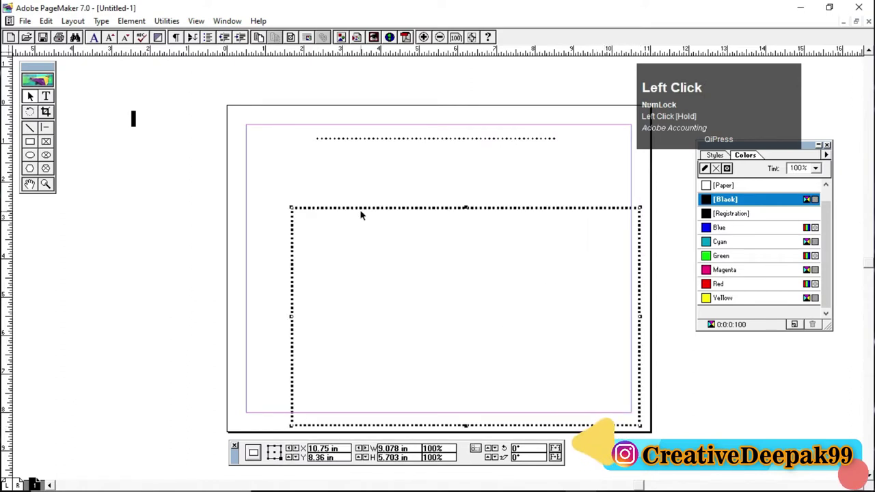
drag(288, 204, 236, 118)
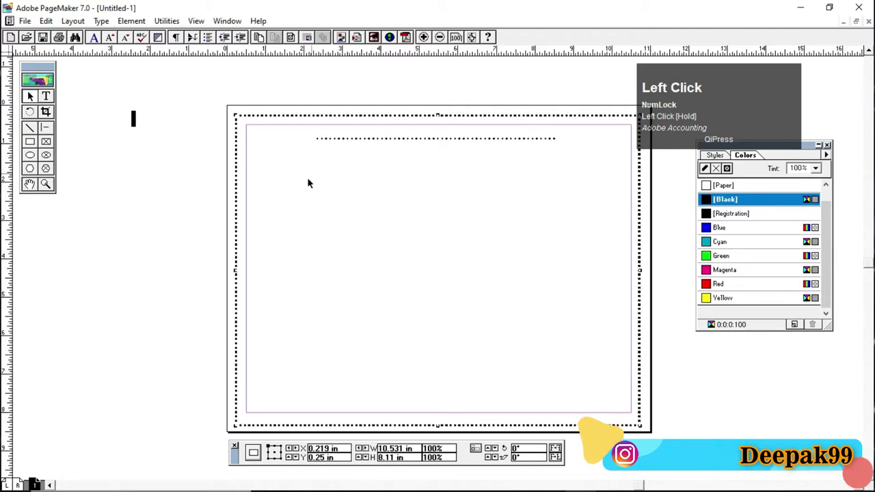
drag(236, 114, 373, 233)
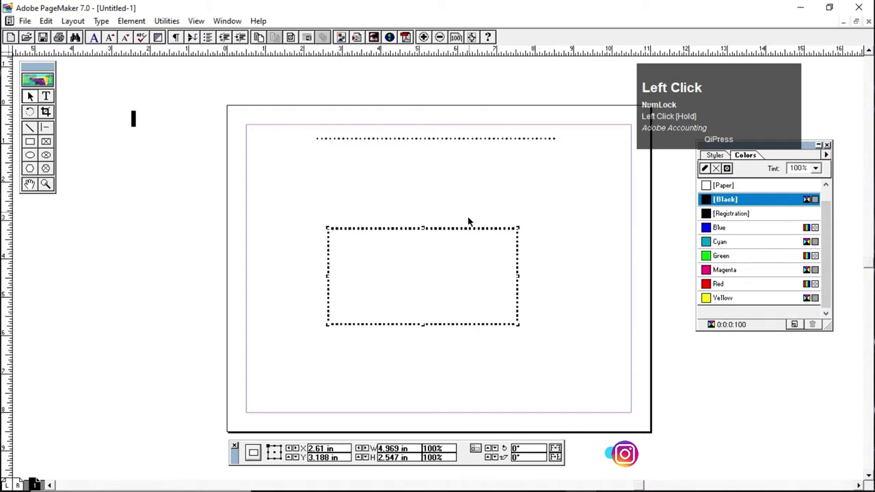
drag(465, 227, 446, 205)
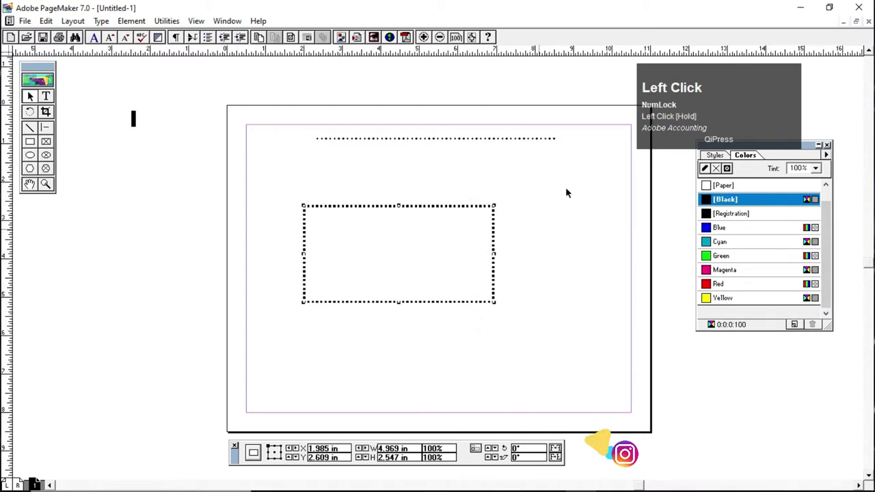
drag(364, 140, 359, 154)
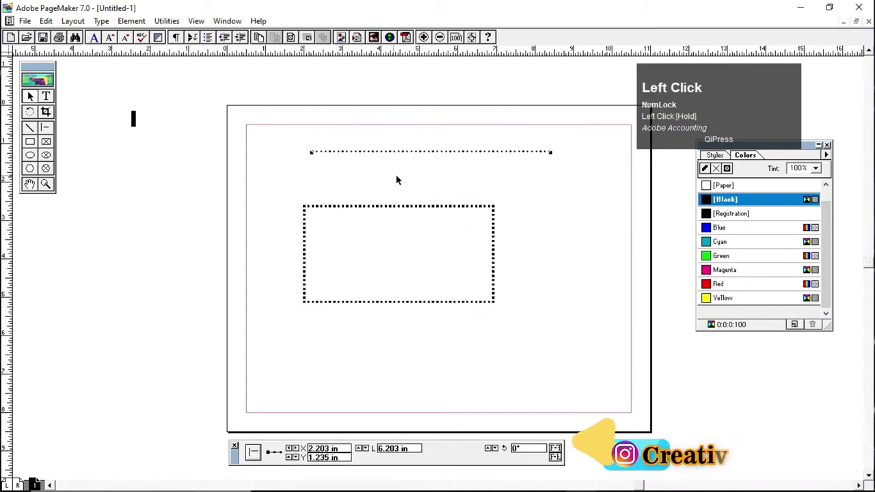
Give the round-dotted line a custom stroke weight of 20 points
click(131, 20)
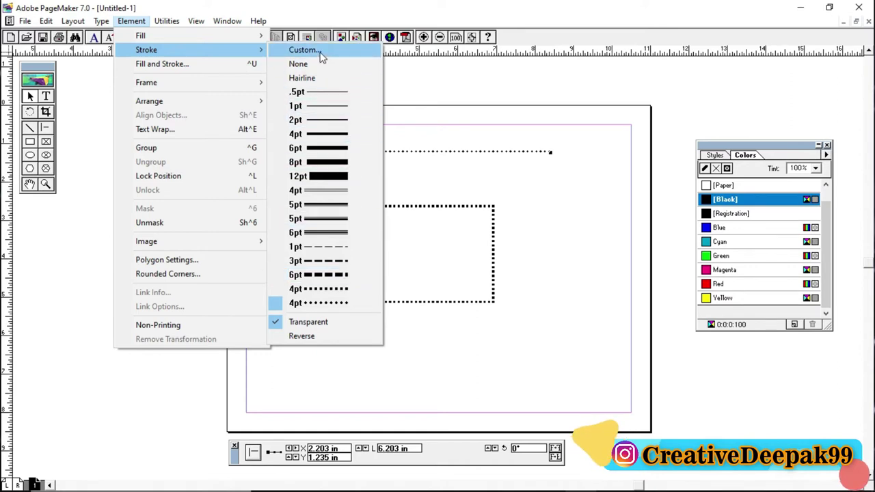
click(562, 218)
click(460, 151)
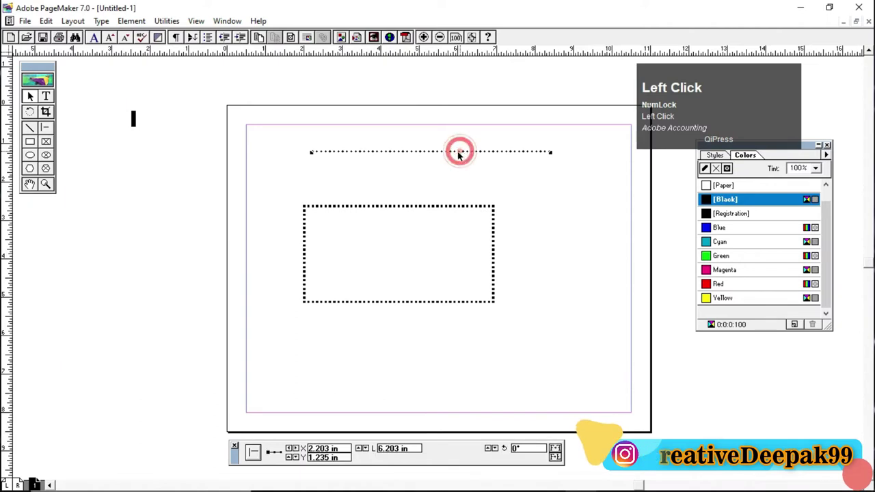
click(130, 21)
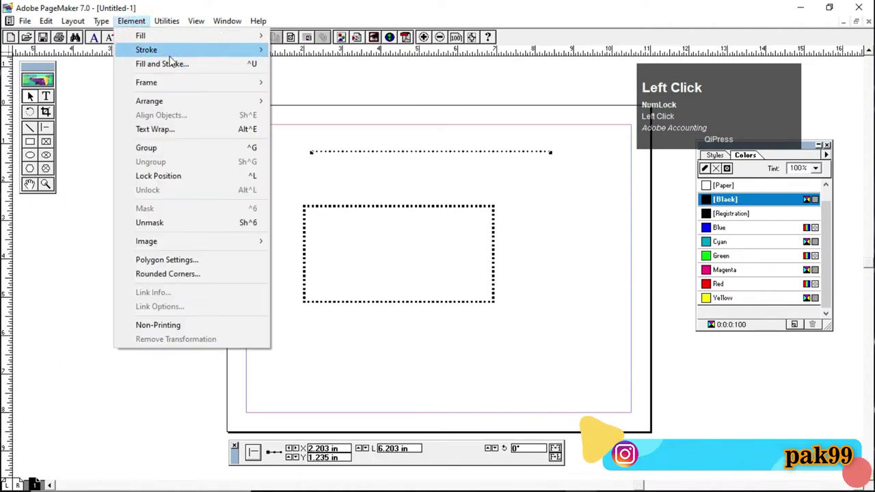
mouse_move(171, 50)
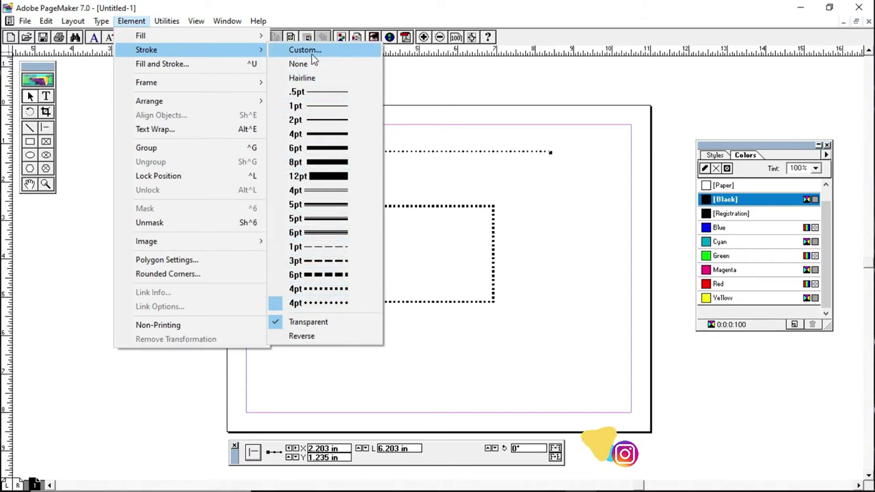
click(334, 51)
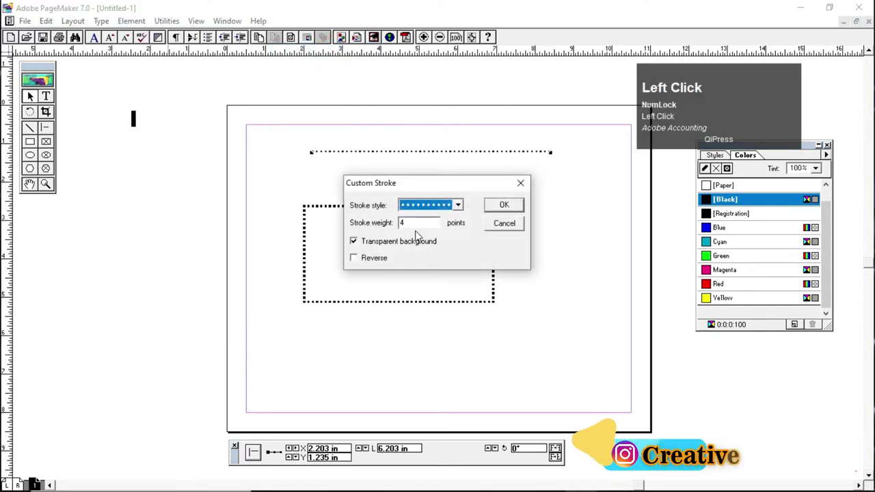
click(419, 222)
drag(418, 223, 366, 233)
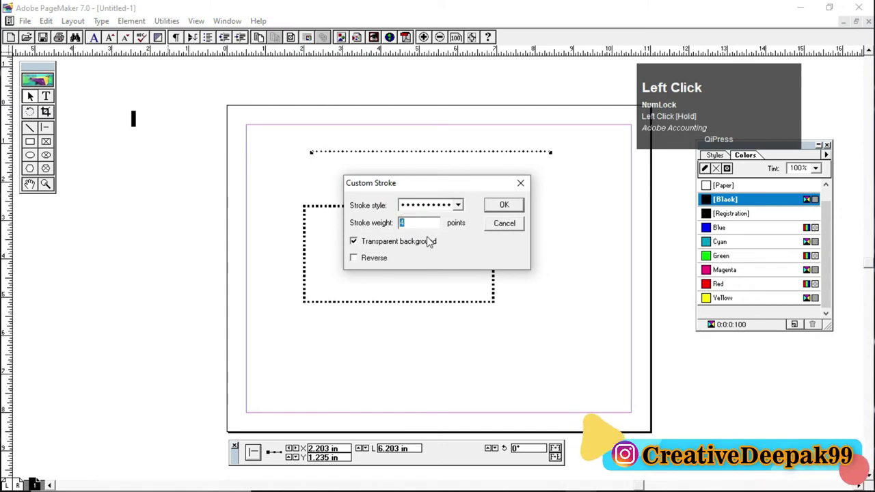
key(ctrl+2)
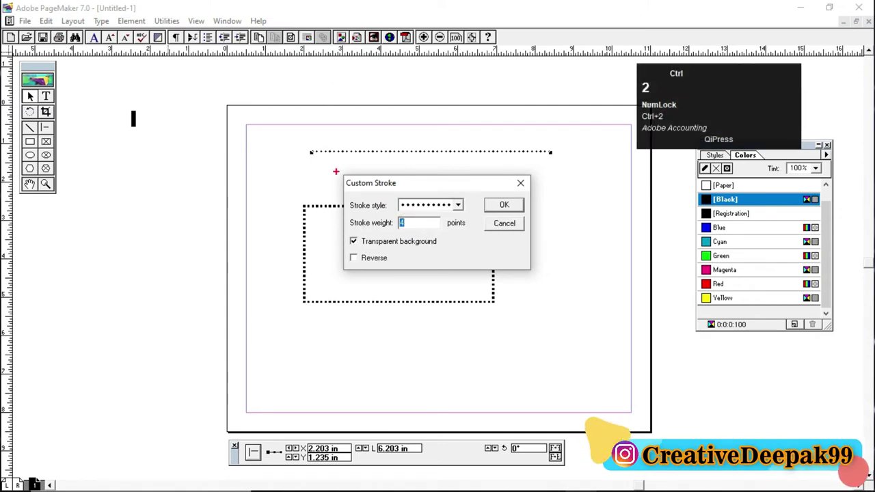
drag(336, 171, 512, 276)
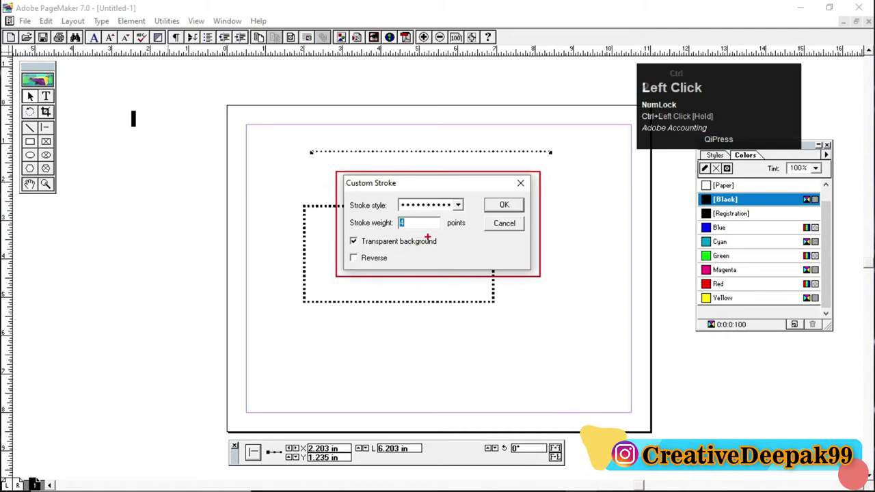
scroll(427, 237, up, 2)
mouse_move(262, 197)
mouse_down()
mouse_move(291, 217)
mouse_move(355, 224)
mouse_up()
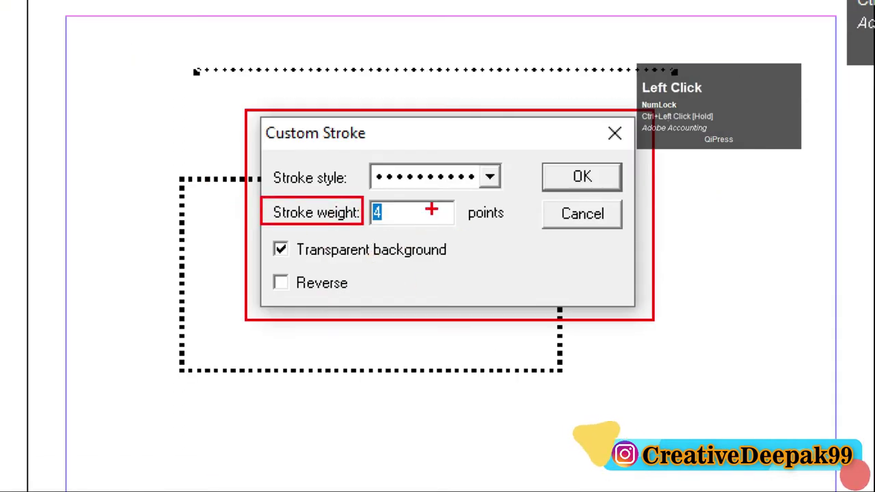
click(388, 223)
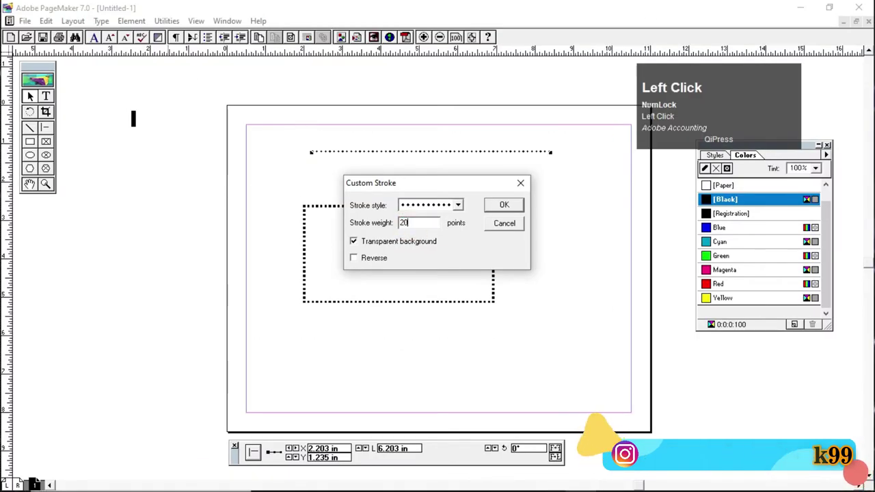
click(504, 207)
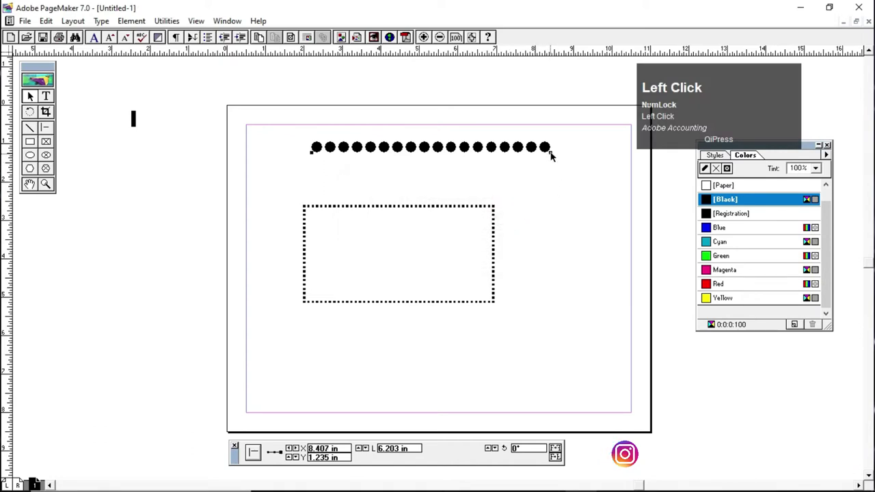
Stretch the thick dotted line to about 11.6 in long, reaching past the page's left edge and right margin
drag(551, 156, 616, 155)
drag(554, 158, 435, 162)
drag(498, 161, 638, 151)
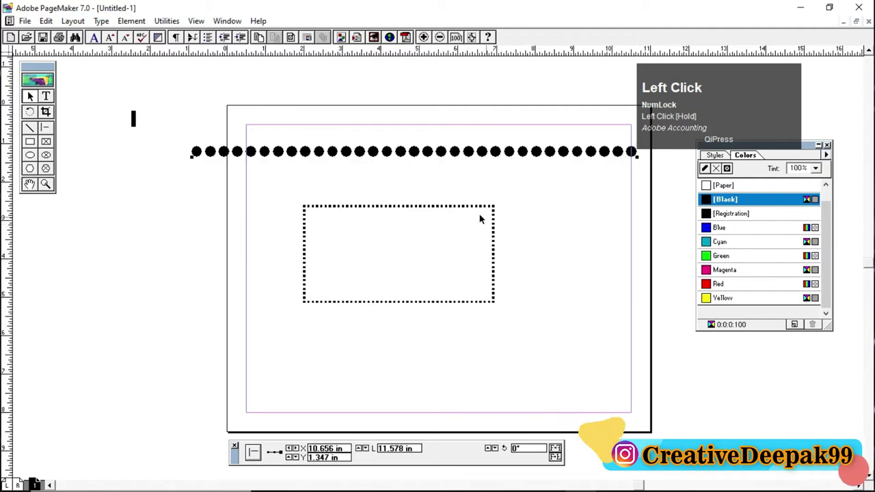
Move the rectangle up about 0.3 in and increase its custom stroke weight to get large square dots
mouse_move(470, 207)
mouse_down()
mouse_move(499, 194)
mouse_move(493, 207)
mouse_move(487, 190)
mouse_move(467, 197)
mouse_up()
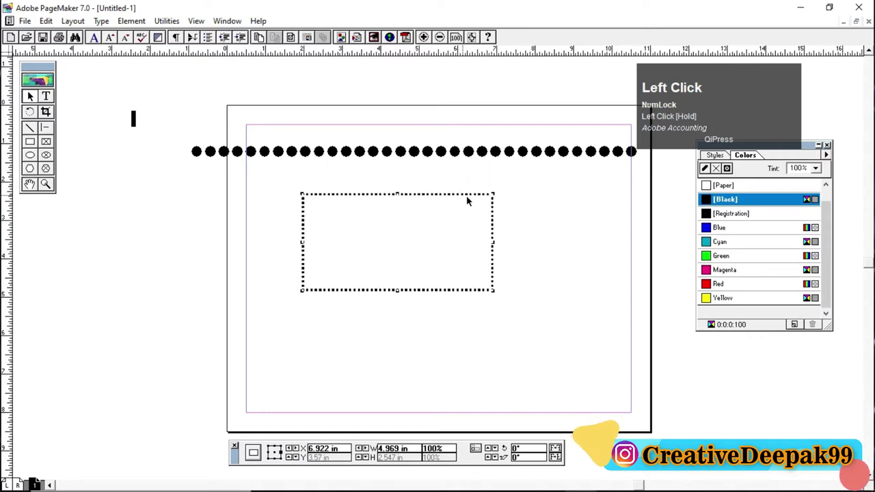
click(135, 19)
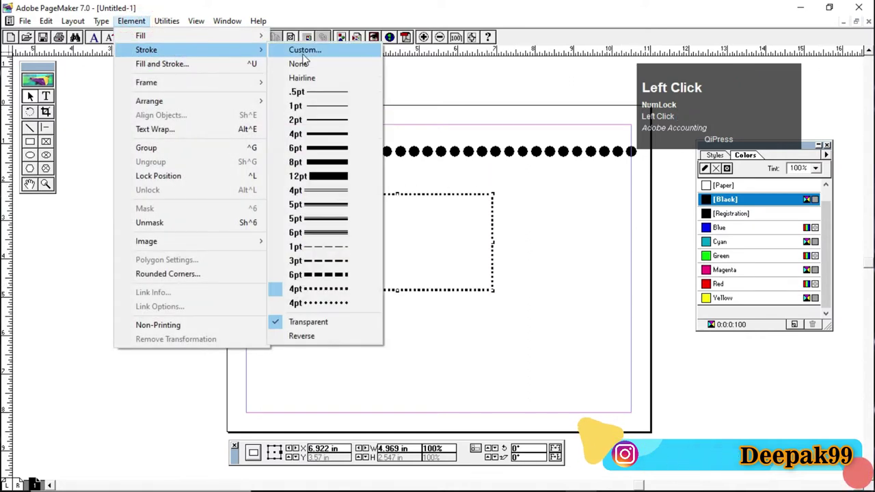
click(305, 55)
click(401, 222)
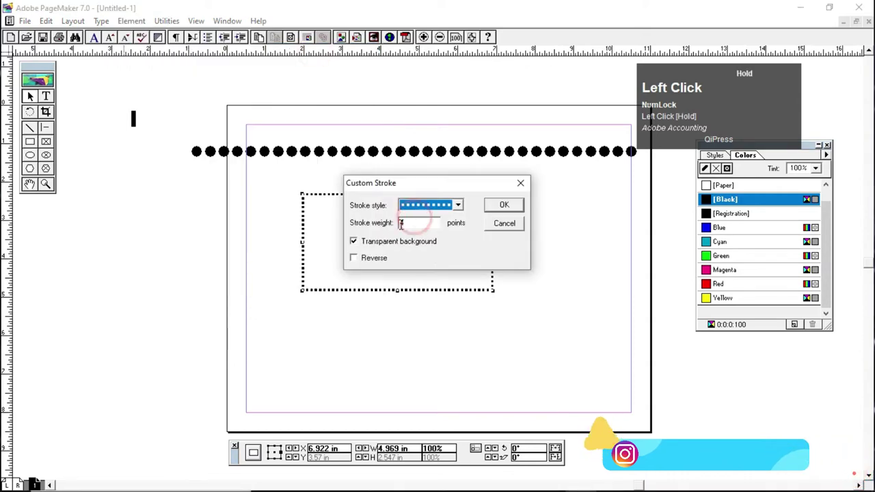
drag(402, 226, 384, 226)
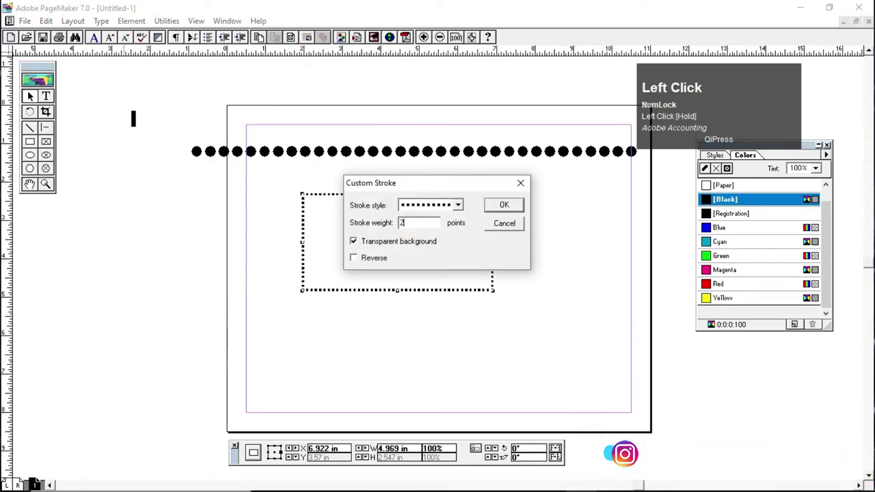
key(Return)
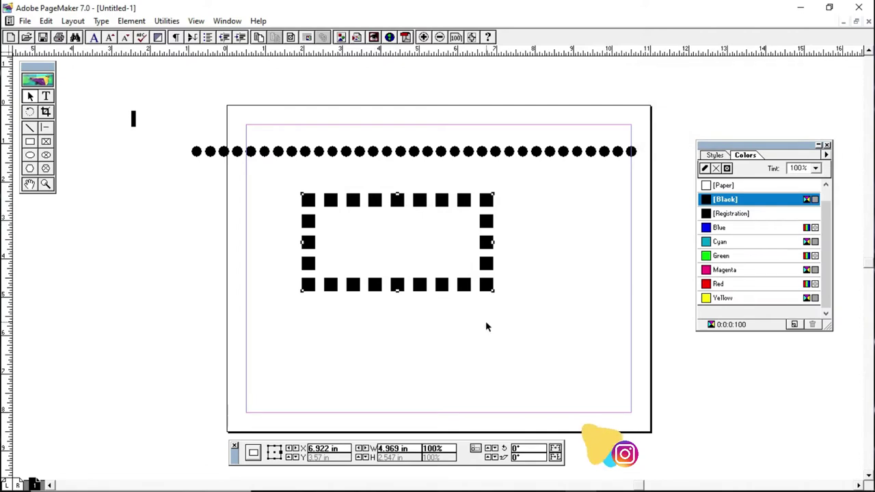
Enlarge the square-dotted rectangle to about 11.5 × 5.6 in, extending past the page's left edge
drag(494, 290, 623, 402)
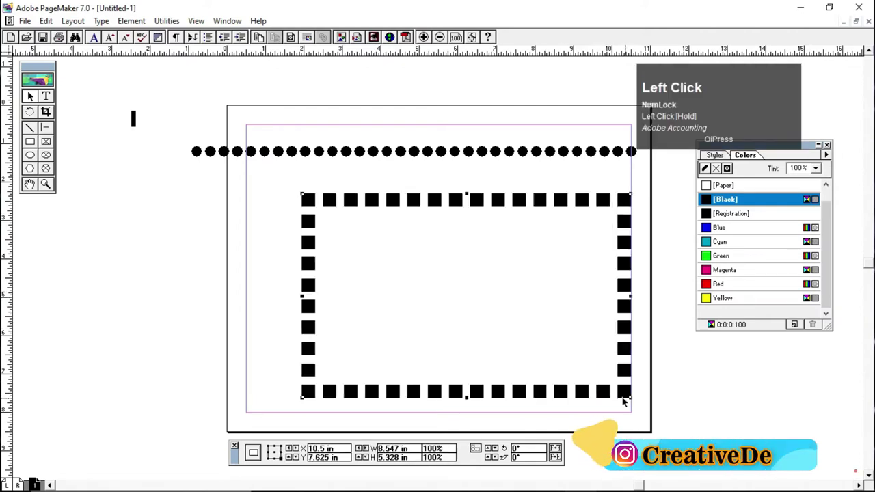
drag(303, 197, 191, 186)
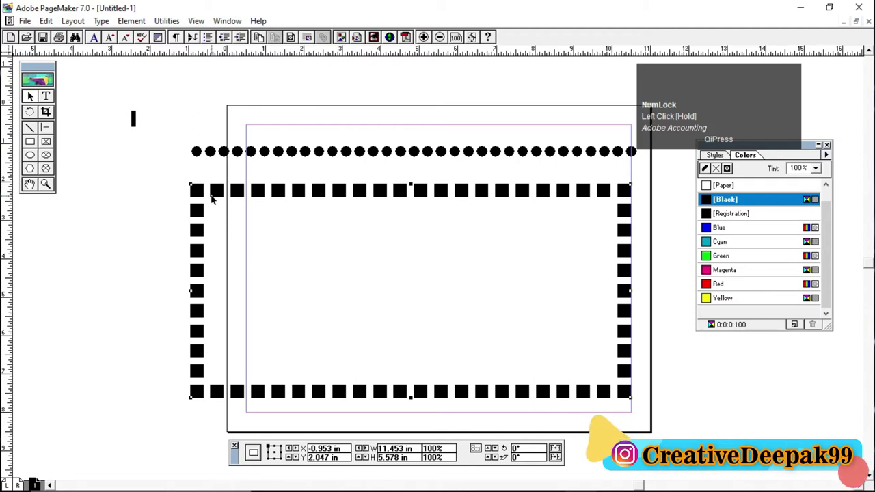
Delete the round-dotted line, the square-dotted rectangle and the small mark on the pasteboard together
drag(104, 99, 583, 394)
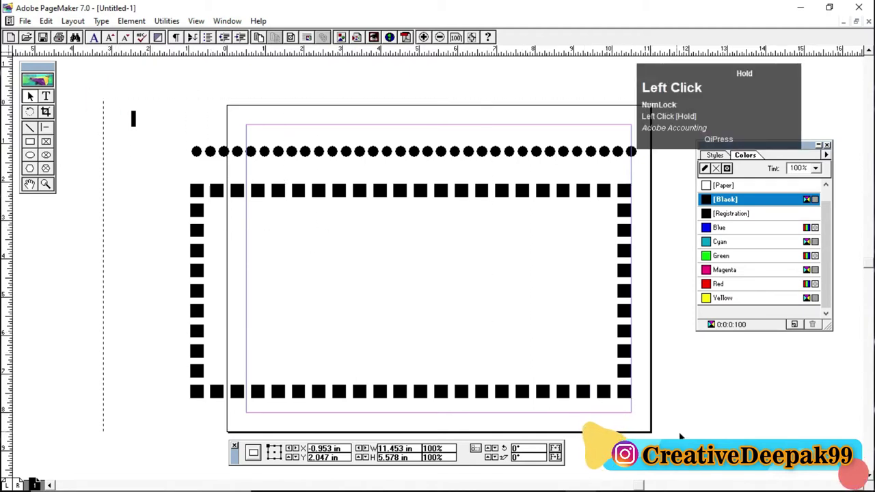
drag(680, 436, 686, 439)
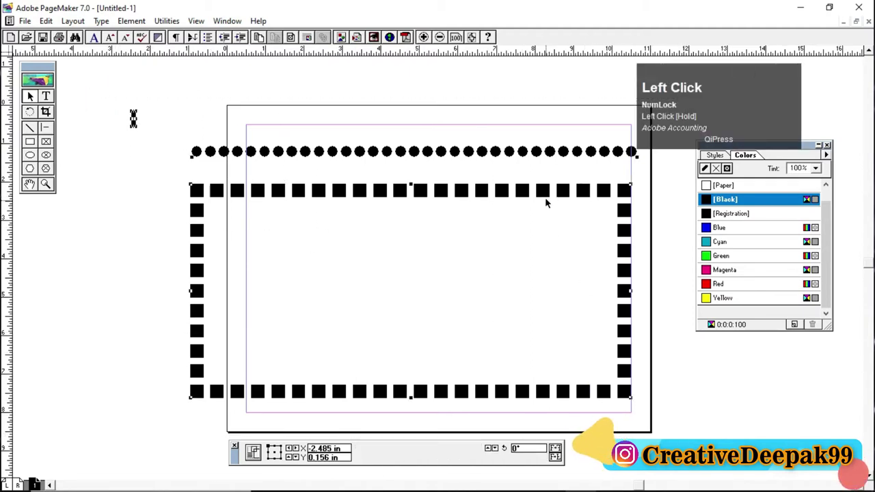
drag(547, 197, 514, 199)
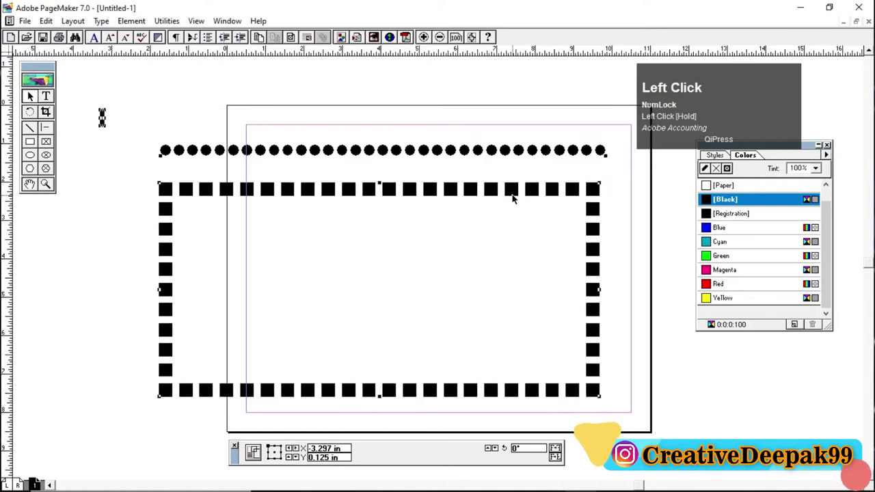
key(Delete)
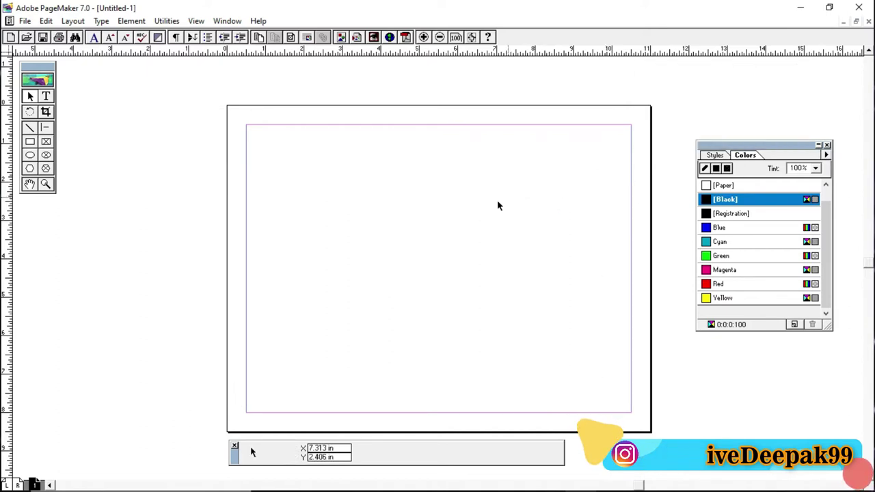
click(334, 176)
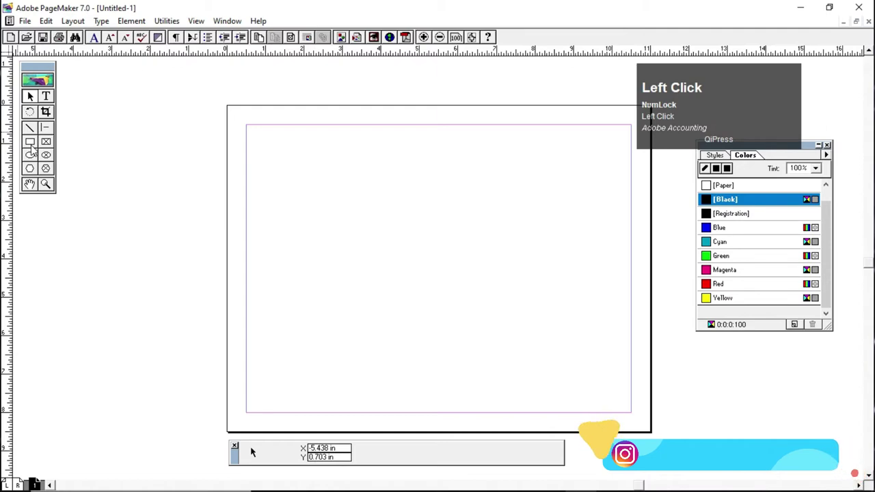
click(129, 22)
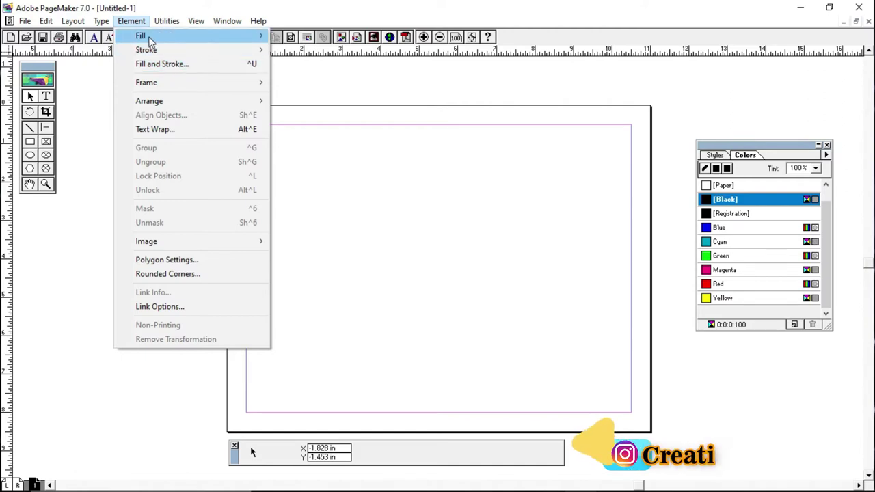
mouse_move(155, 54)
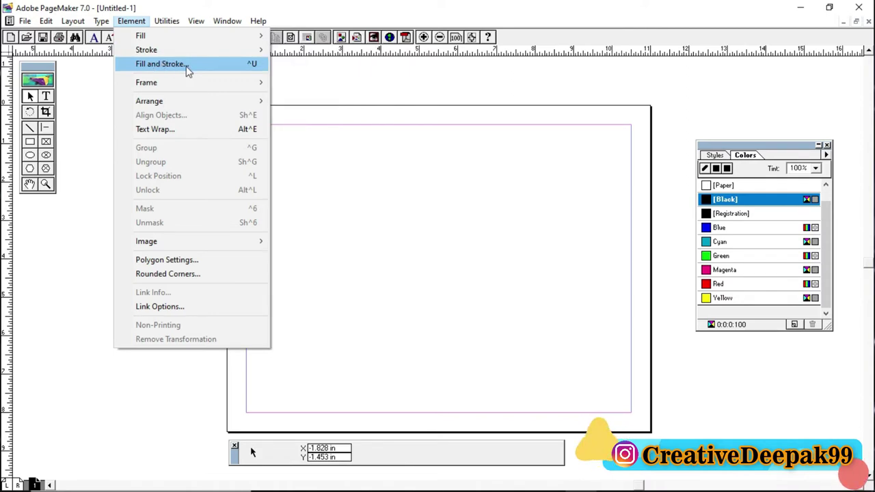
click(474, 189)
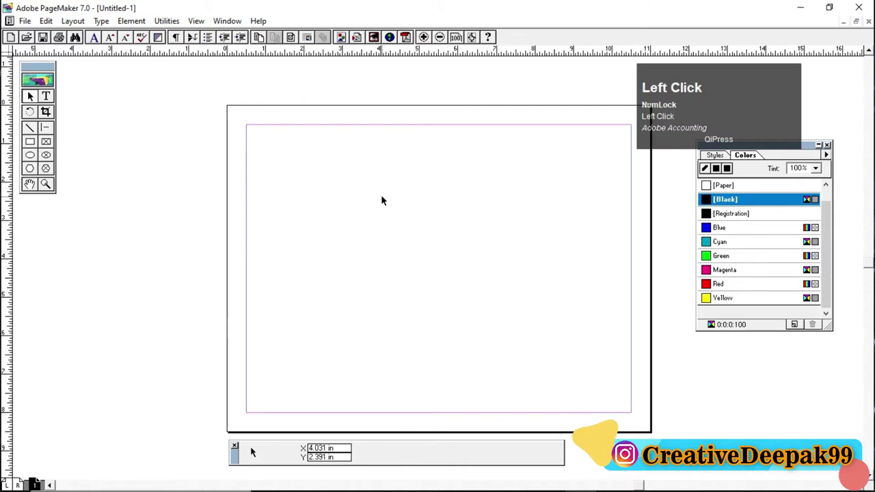
click(130, 21)
click(417, 191)
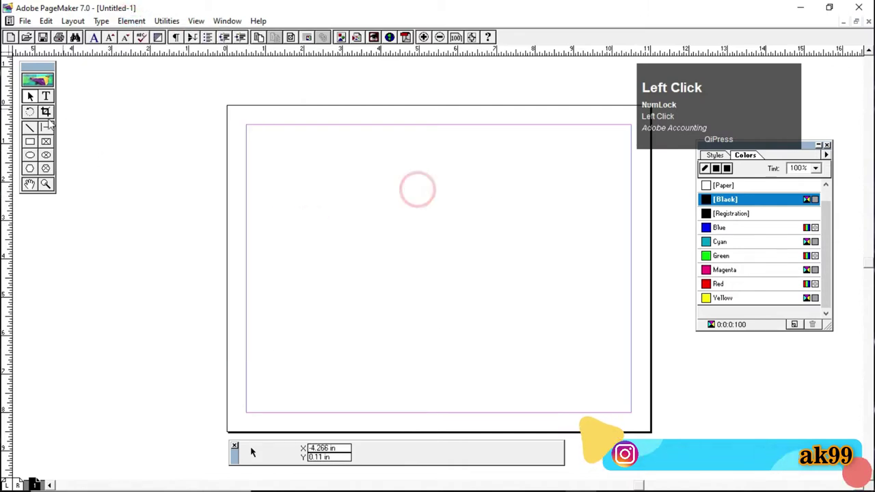
Draw a rectangle about 7.8 × 2.8 in across the page's left edge and leave it deselected
click(31, 143)
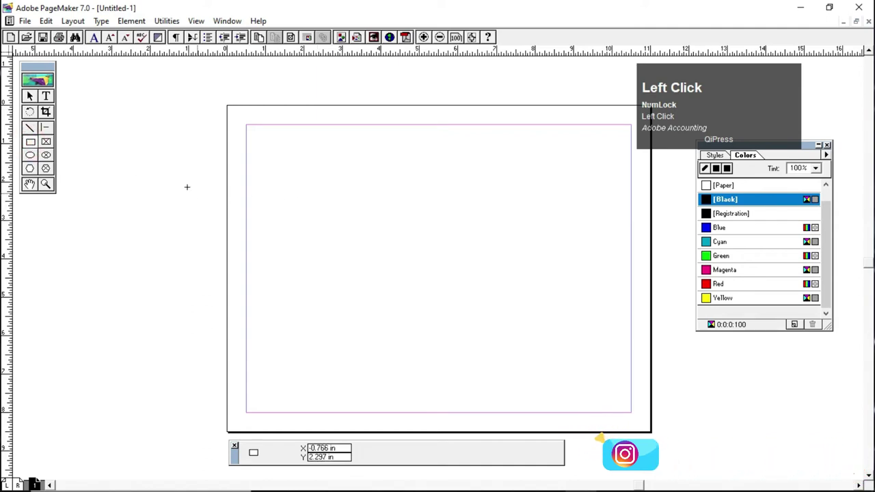
drag(166, 177, 464, 285)
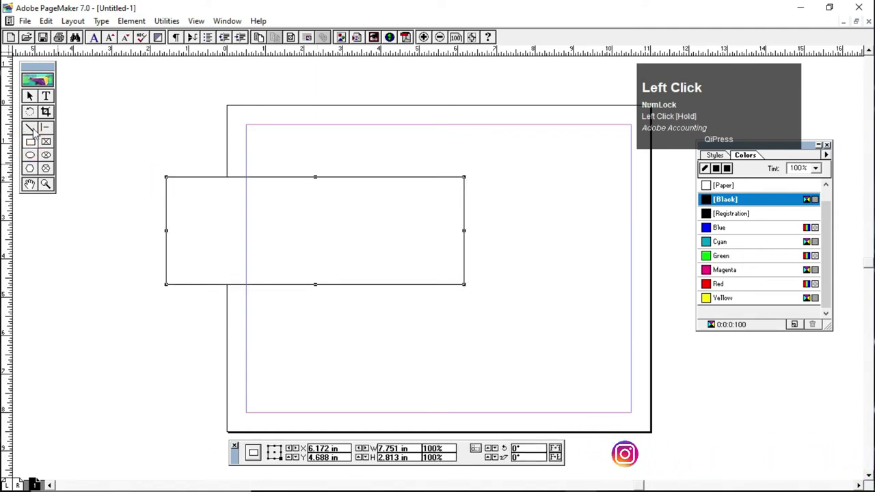
click(29, 97)
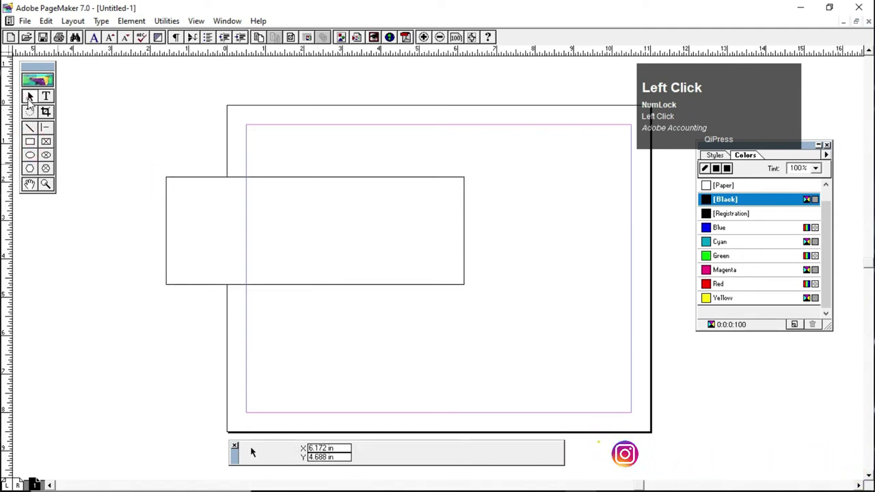
Open the Fill and Stroke settings with nothing selected and examine the Fill, Stroke and Color options
click(134, 22)
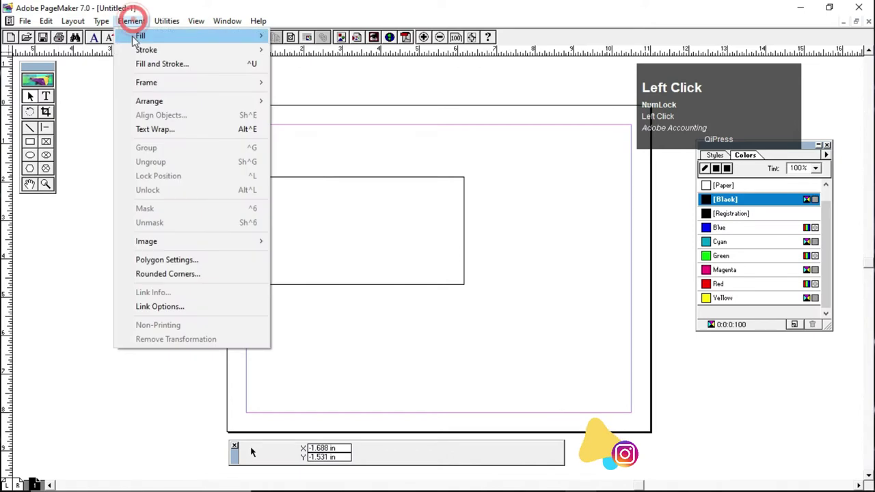
click(202, 66)
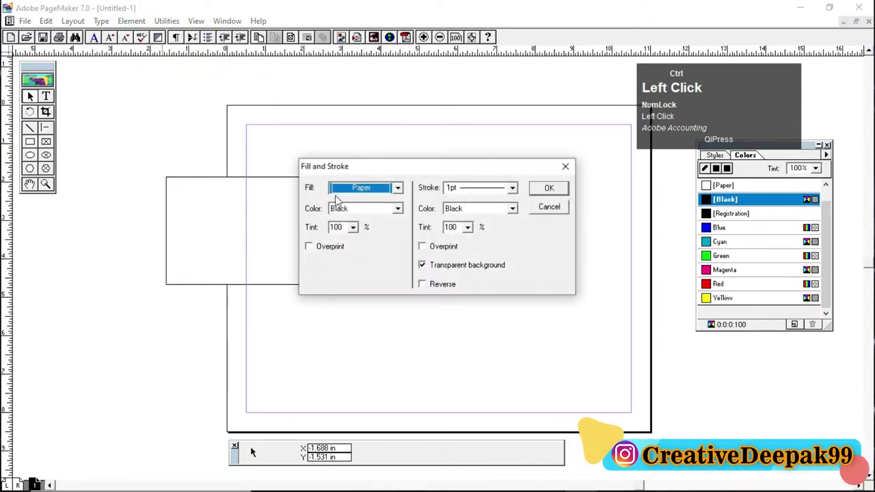
key(ctrl+2)
mouse_move(291, 147)
mouse_down()
mouse_move(420, 250)
mouse_move(593, 309)
mouse_up()
scroll(335, 195, up, 2)
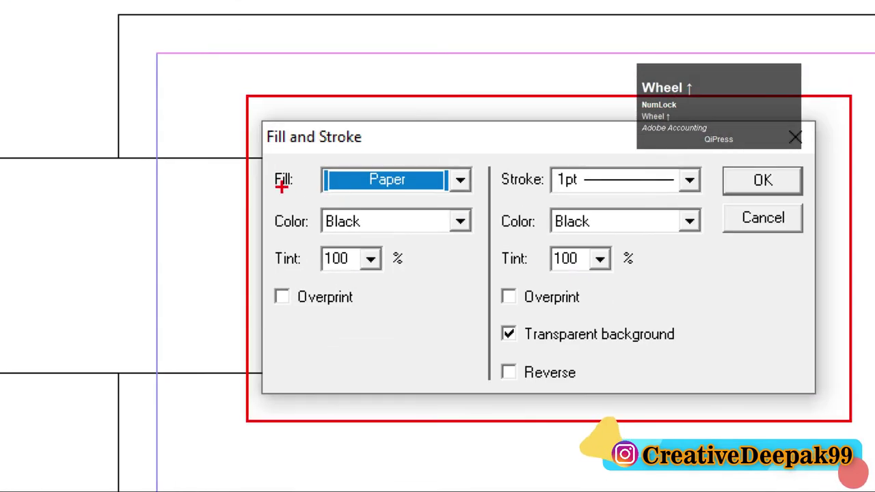
drag(259, 161, 300, 199)
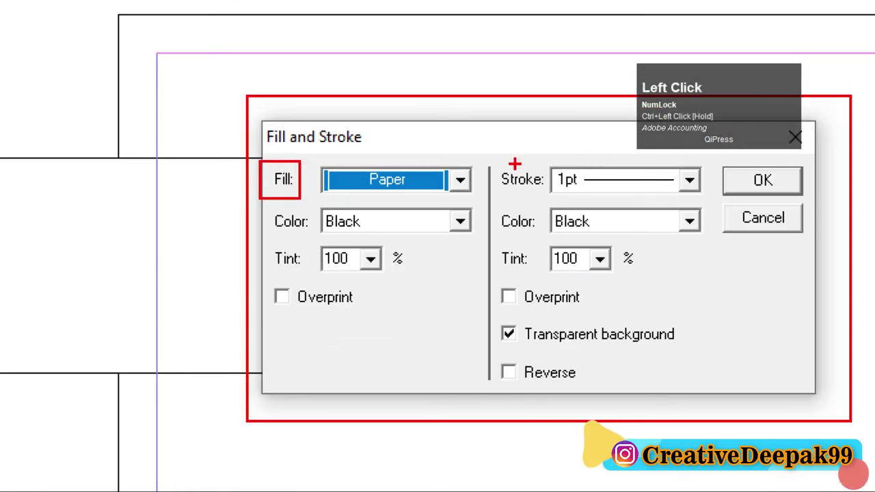
drag(493, 162, 548, 198)
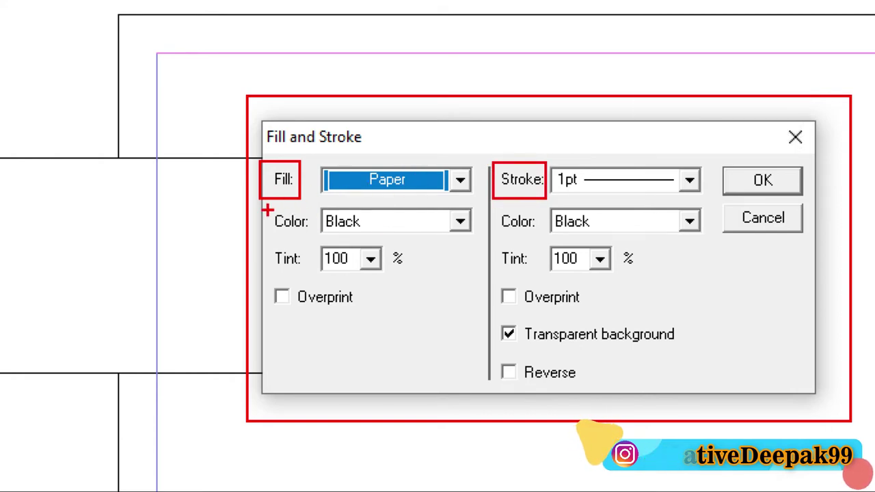
drag(268, 210, 298, 232)
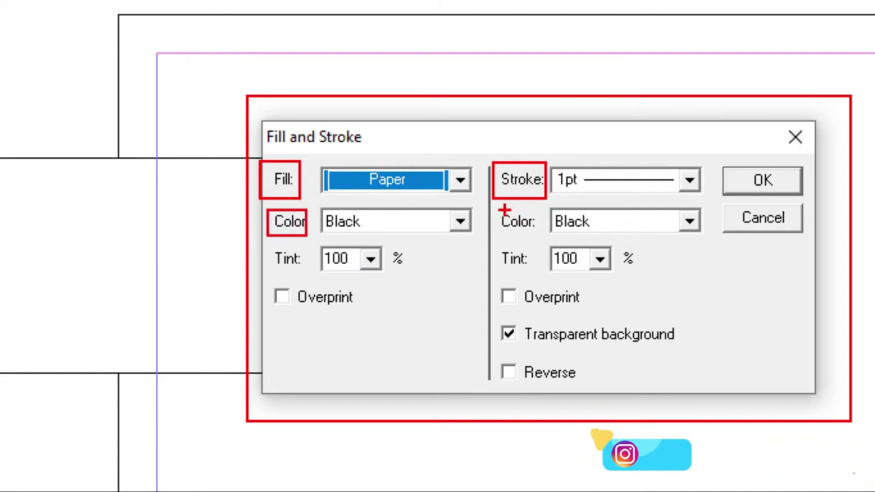
drag(500, 207, 510, 238)
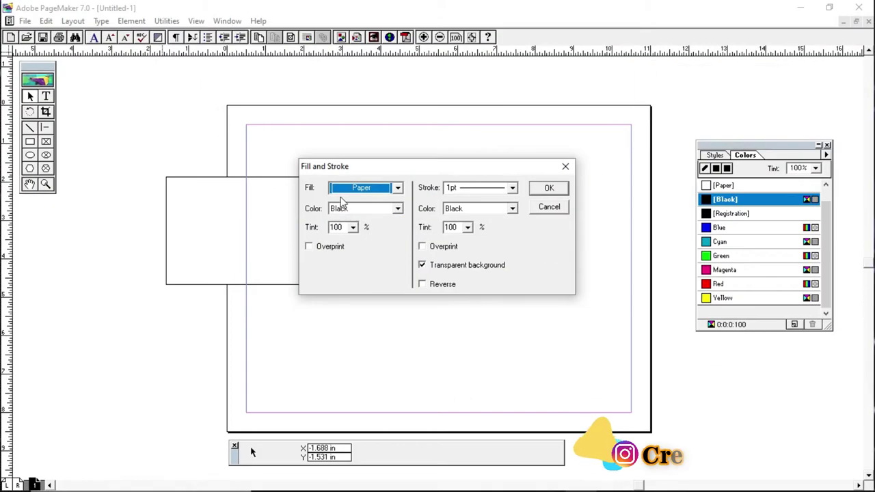
click(440, 182)
Set the default fill to the closely spaced horizontal line pattern in Green
click(388, 189)
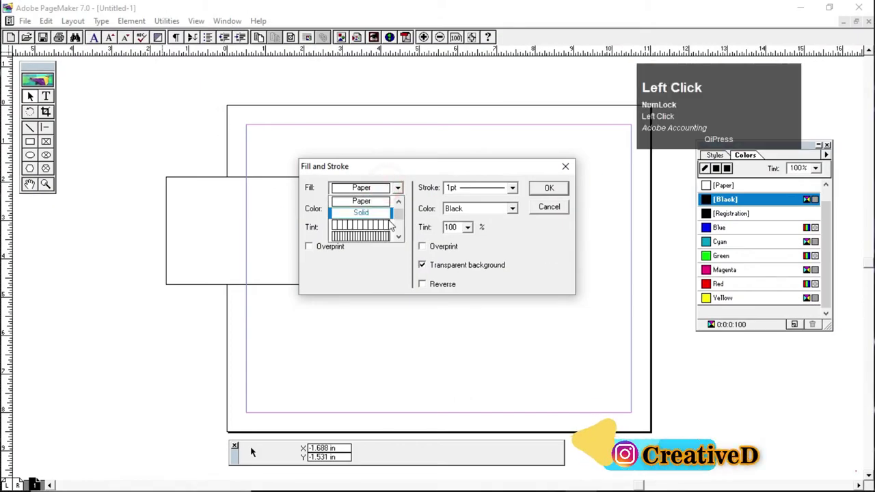
click(399, 236)
click(399, 237)
click(399, 236)
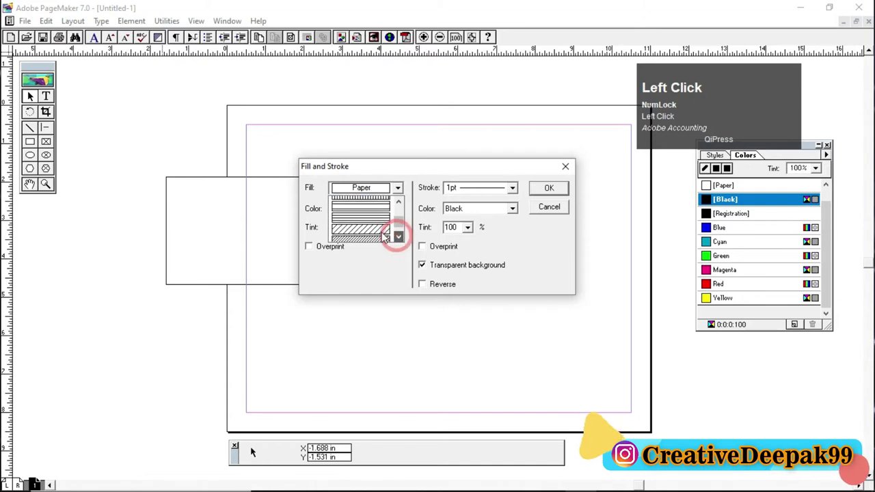
click(398, 237)
click(386, 204)
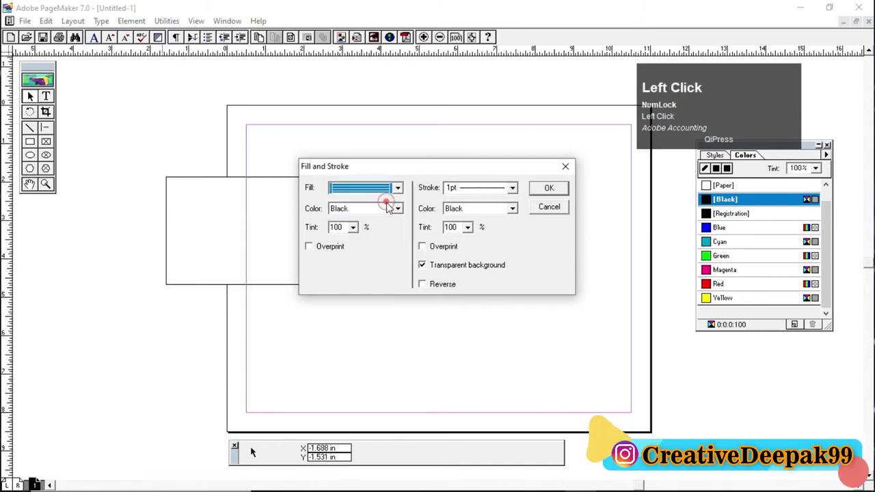
click(398, 209)
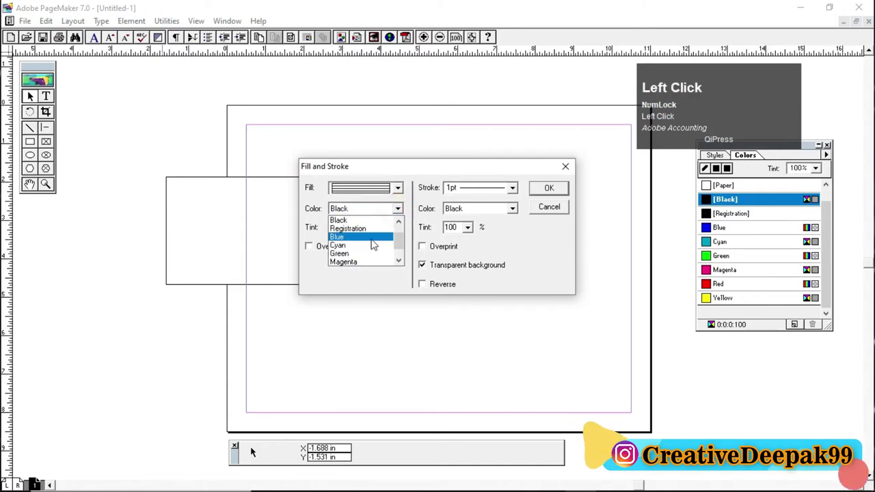
click(359, 254)
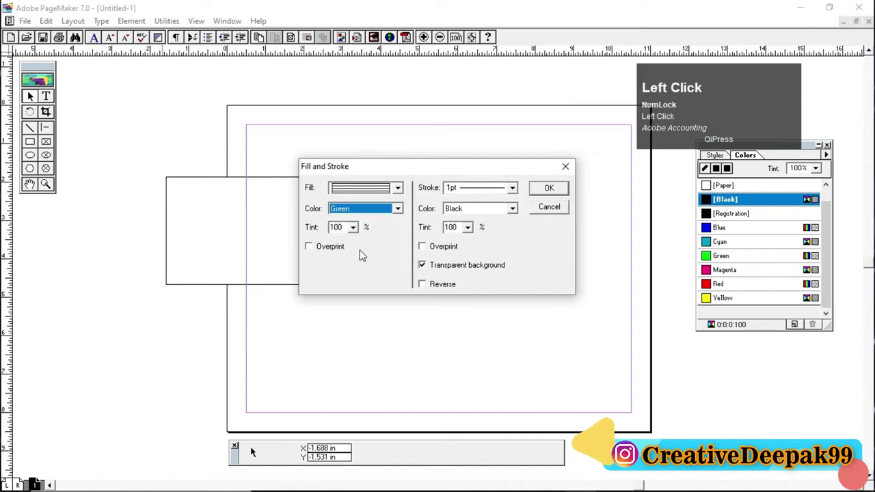
Set the default stroke to 6pt in Blue and apply the Fill and Stroke settings
click(510, 188)
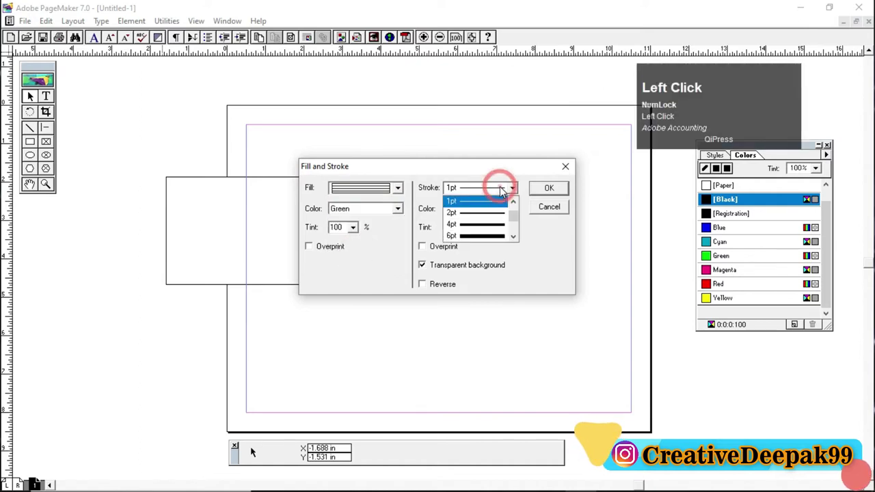
click(504, 236)
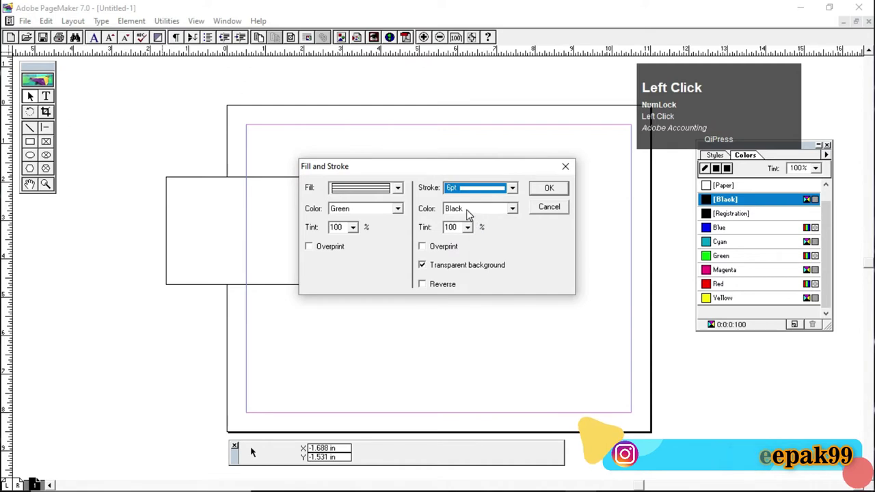
click(502, 208)
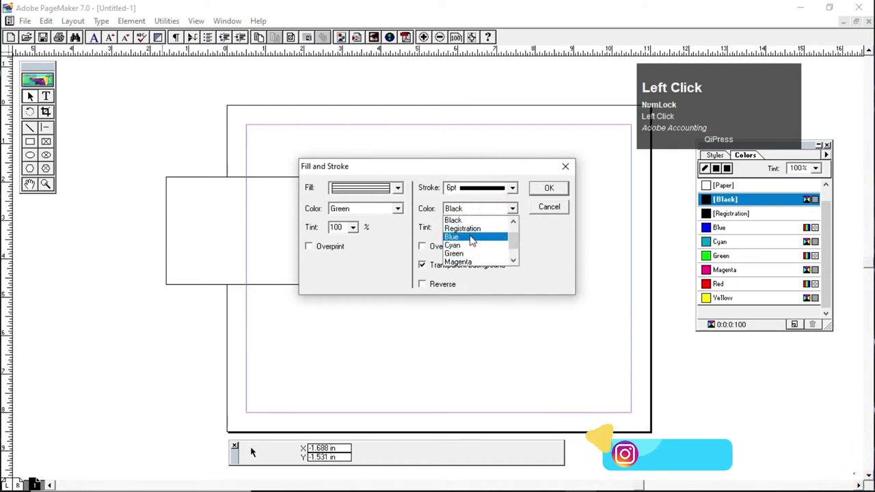
click(472, 238)
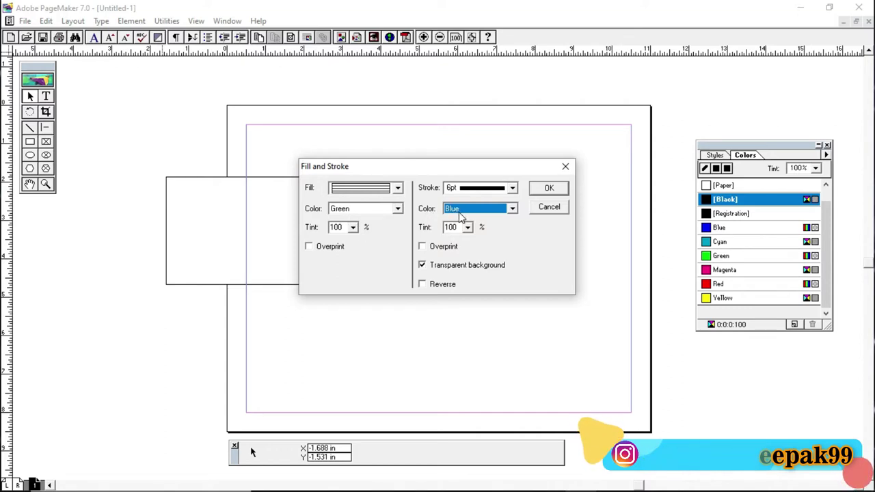
click(559, 195)
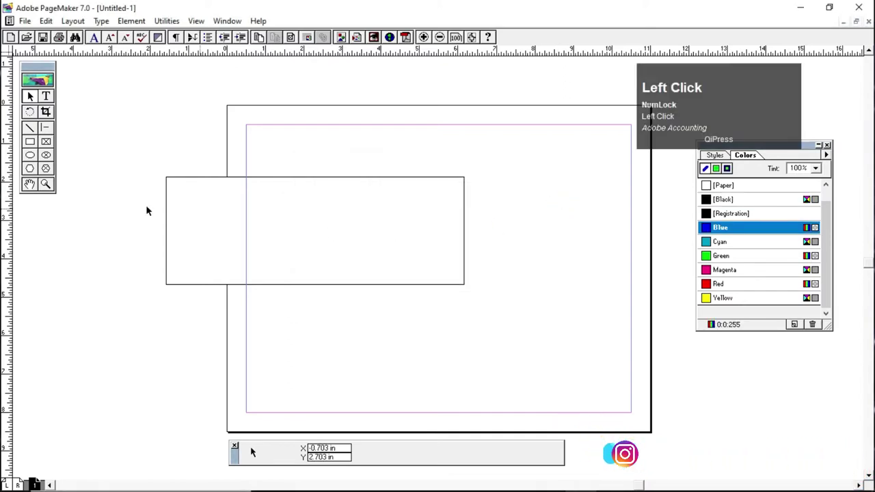
Draw a second rectangle about 7.2 × 4 in with the new defaults, overlapping the first rectangle's right part
click(30, 142)
drag(313, 132, 588, 282)
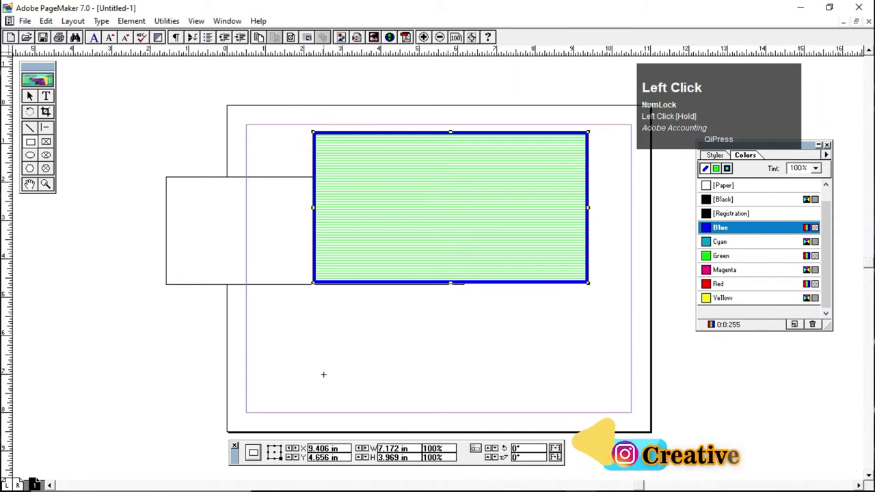
click(28, 97)
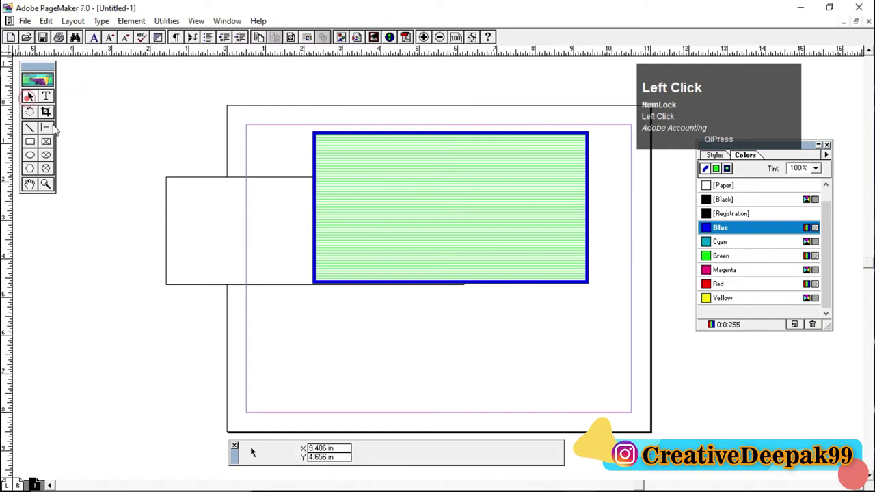
Open the Fill and Stroke settings and compare the Fill, Stroke and Color options with the striped rectangle's interior and border, then close them
click(130, 21)
click(163, 63)
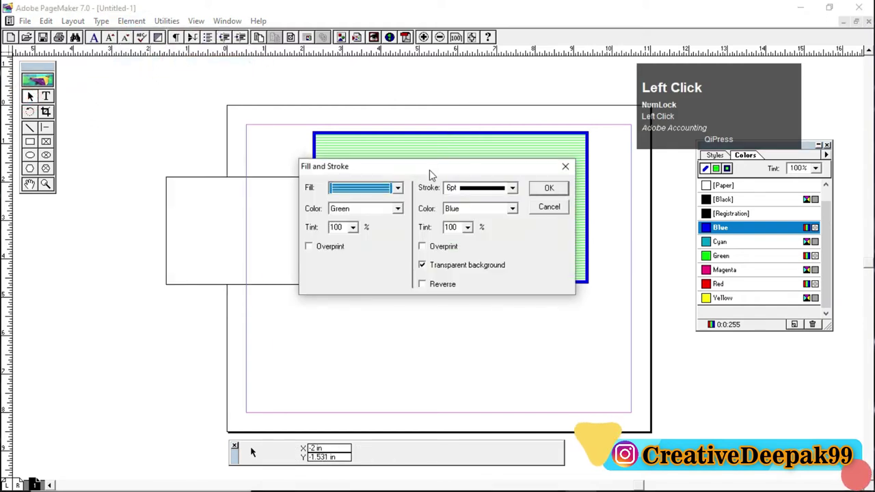
mouse_move(429, 163)
mouse_down()
mouse_move(273, 183)
mouse_move(295, 181)
mouse_move(437, 233)
mouse_move(486, 206)
mouse_up()
key(ctrl+2)
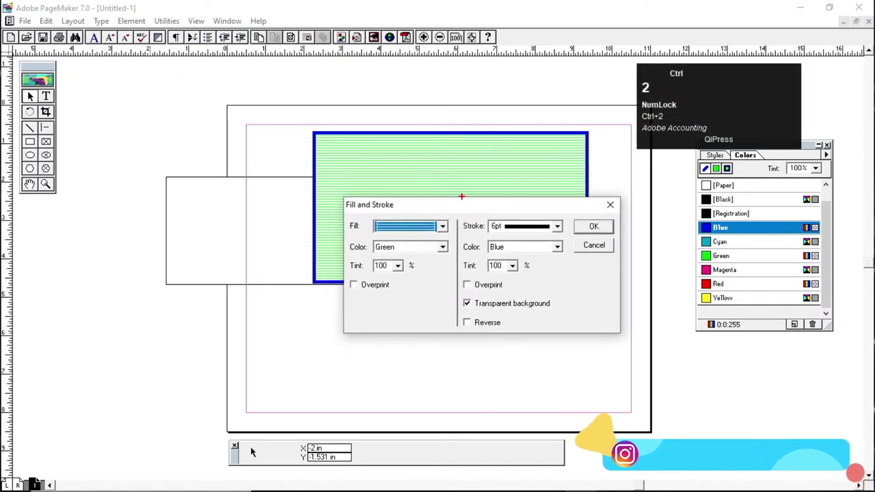
drag(342, 196, 439, 311)
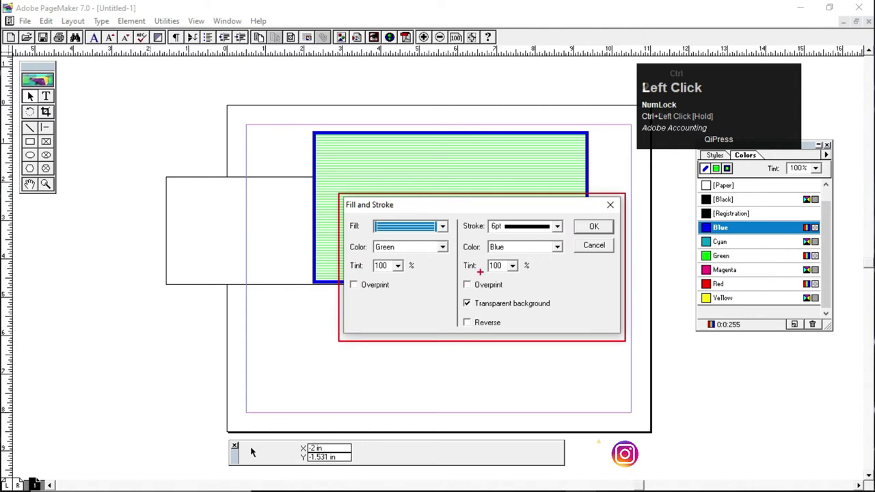
scroll(480, 271, up, 2)
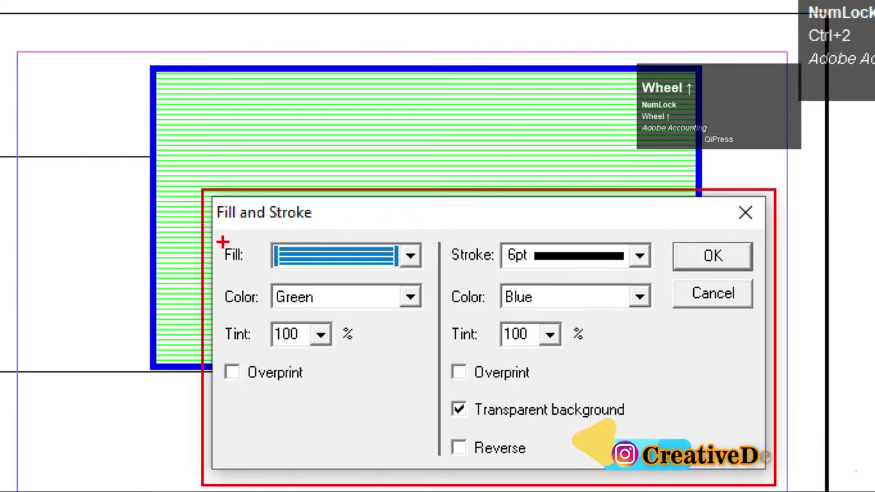
drag(219, 243, 349, 315)
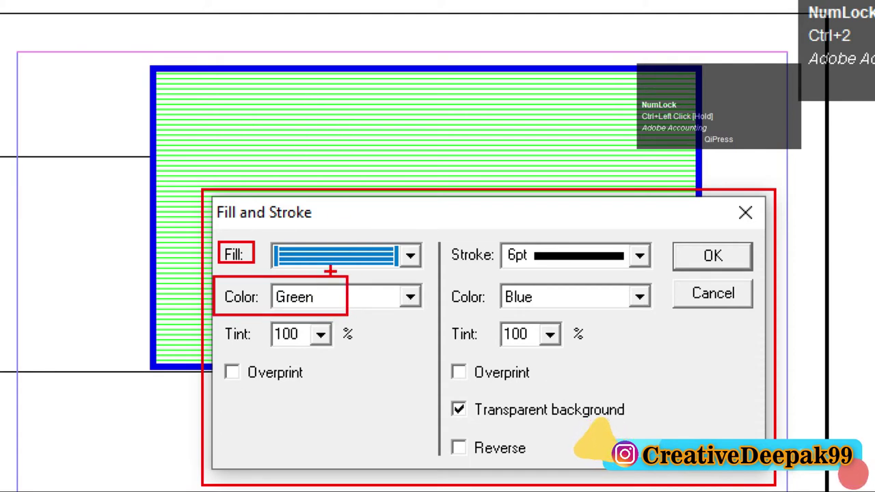
drag(326, 251, 336, 242)
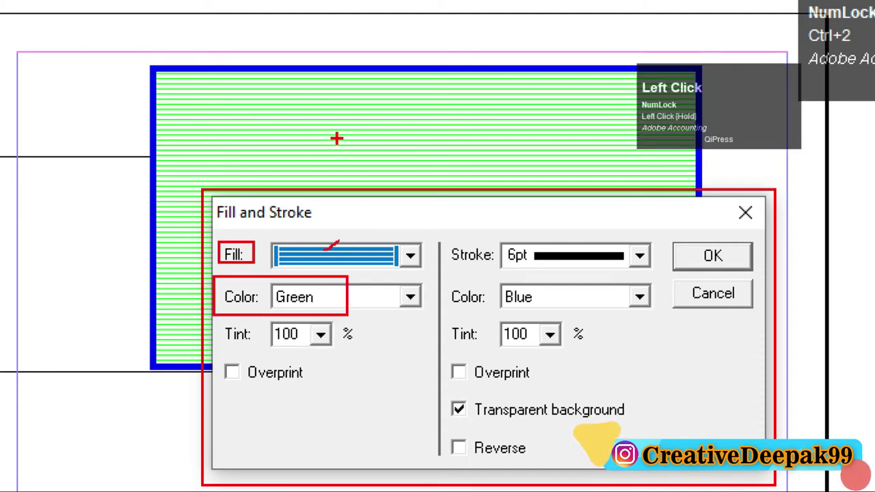
drag(336, 138, 407, 123)
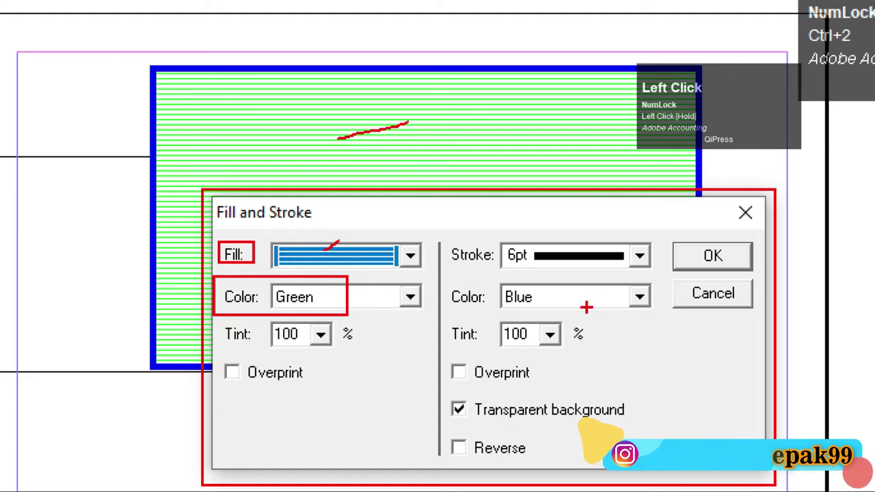
mouse_move(447, 242)
mouse_down()
mouse_move(468, 268)
mouse_move(495, 271)
mouse_up()
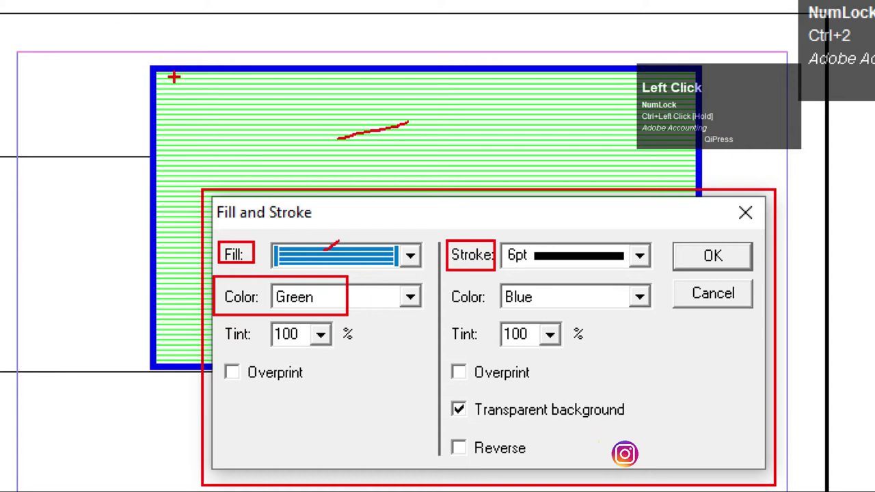
drag(170, 67, 205, 54)
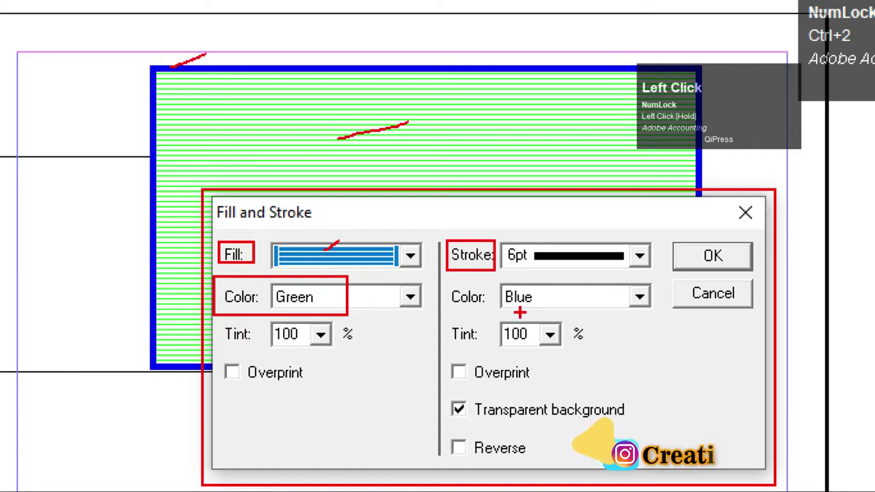
mouse_move(447, 280)
mouse_down()
mouse_move(504, 314)
mouse_move(547, 314)
mouse_up()
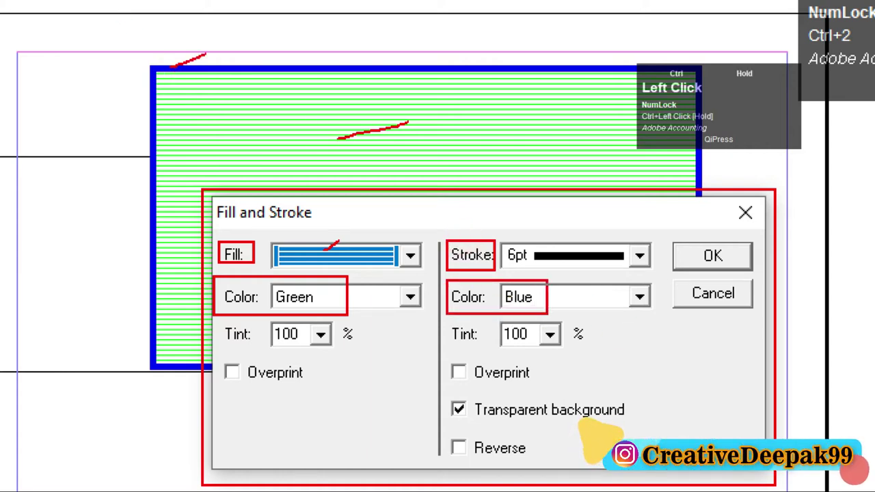
drag(362, 68, 406, 59)
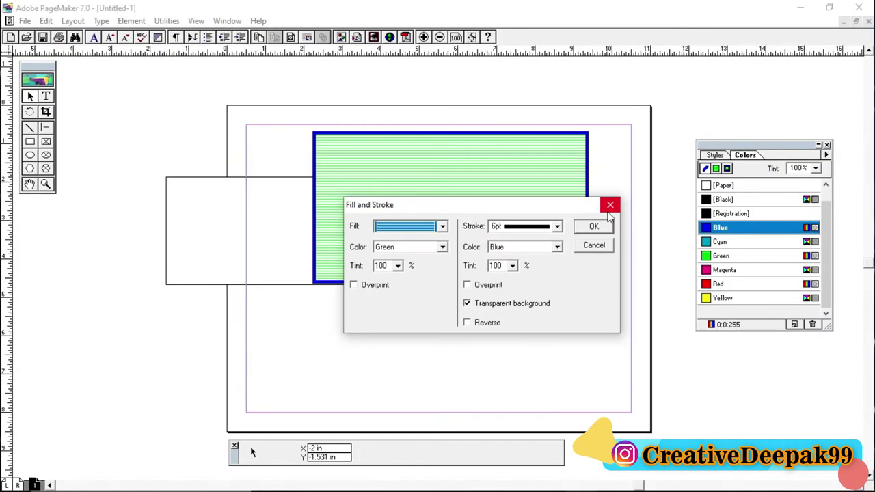
click(745, 213)
Delete the green striped rectangle and the plain rectangle behind it
click(457, 196)
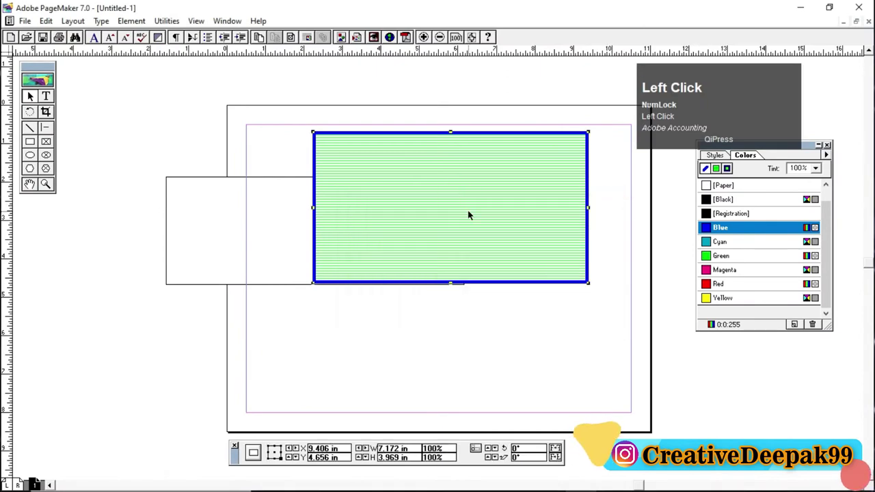
key(Delete)
click(340, 177)
key(Delete)
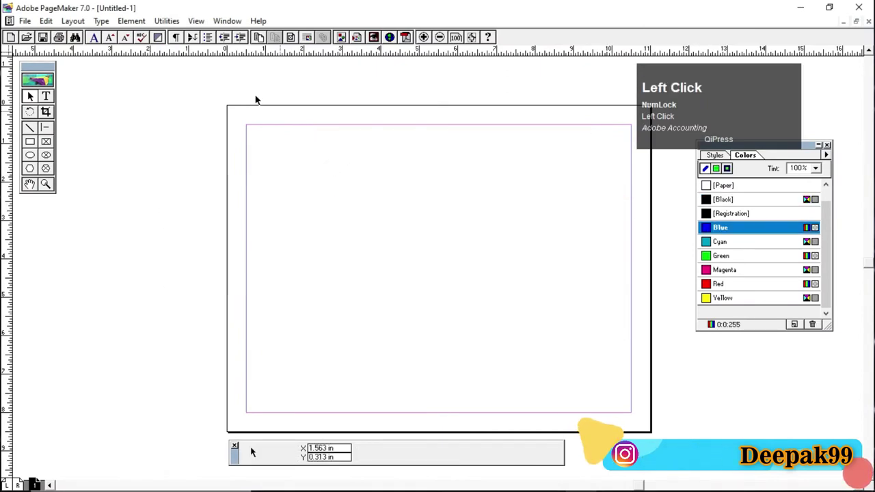
click(131, 21)
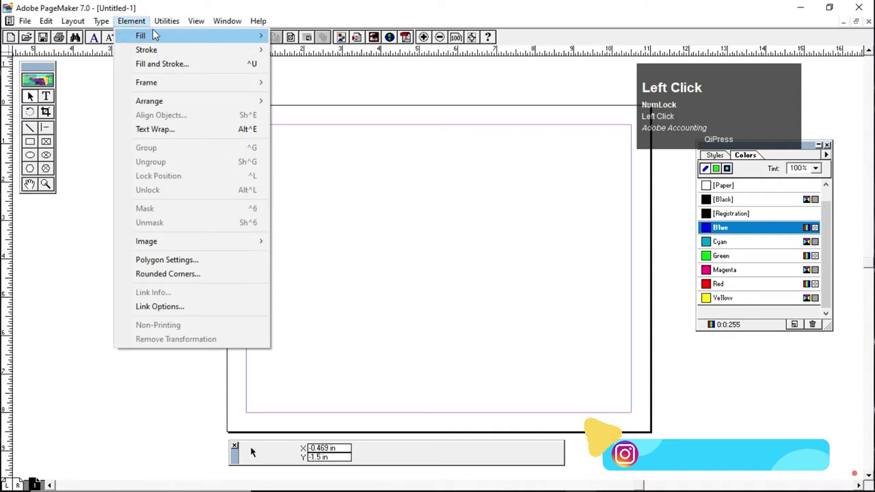
mouse_move(156, 51)
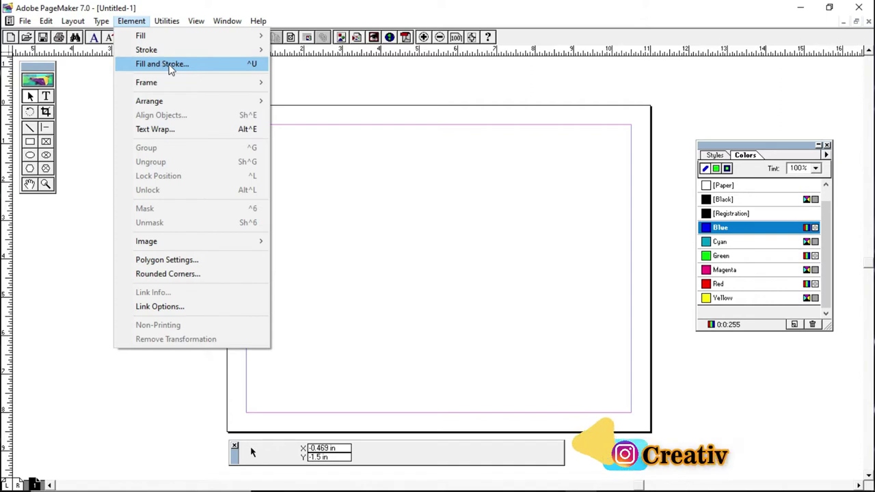
click(402, 180)
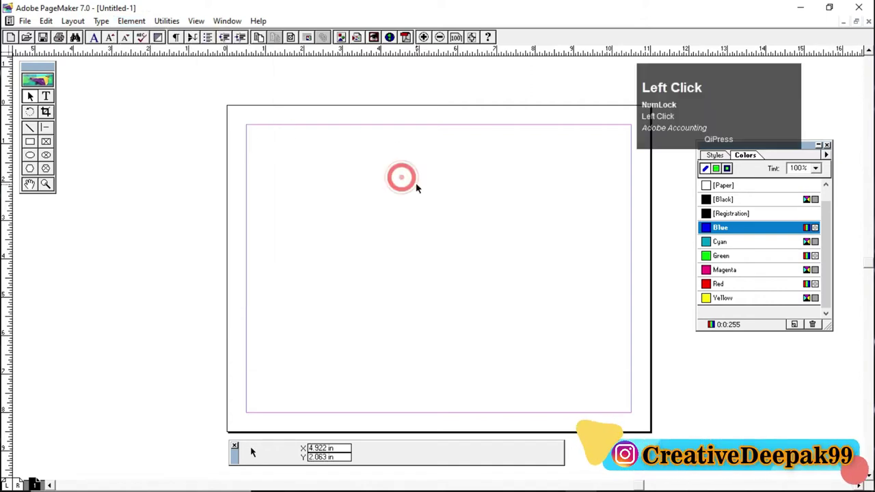
click(132, 21)
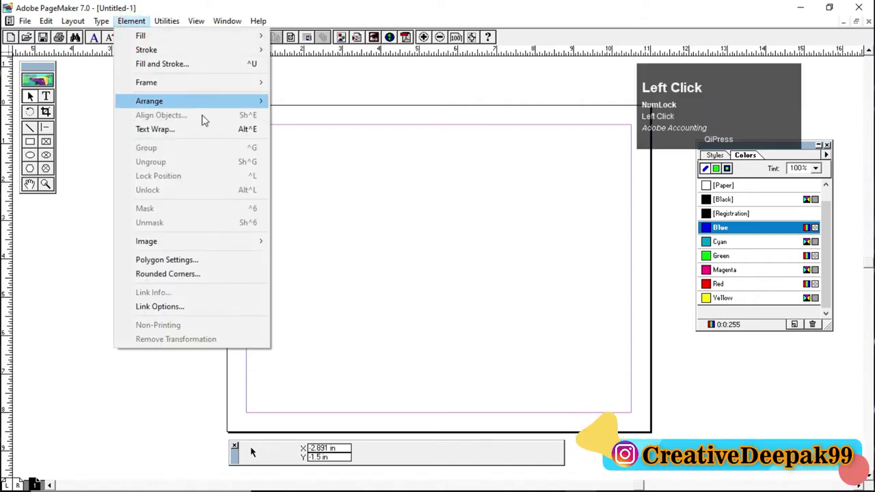
click(372, 177)
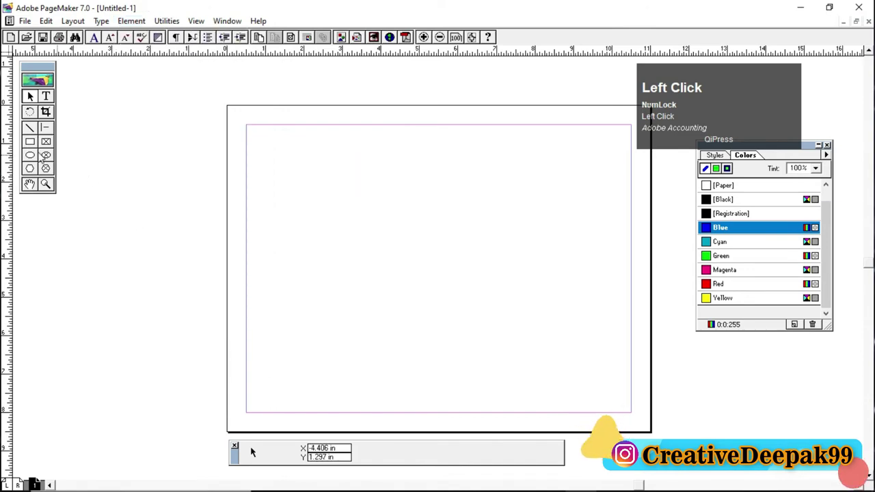
Draw a rectangle about 4.1 × 1.9 in near the page's upper left with the current defaults, and delete it
click(30, 142)
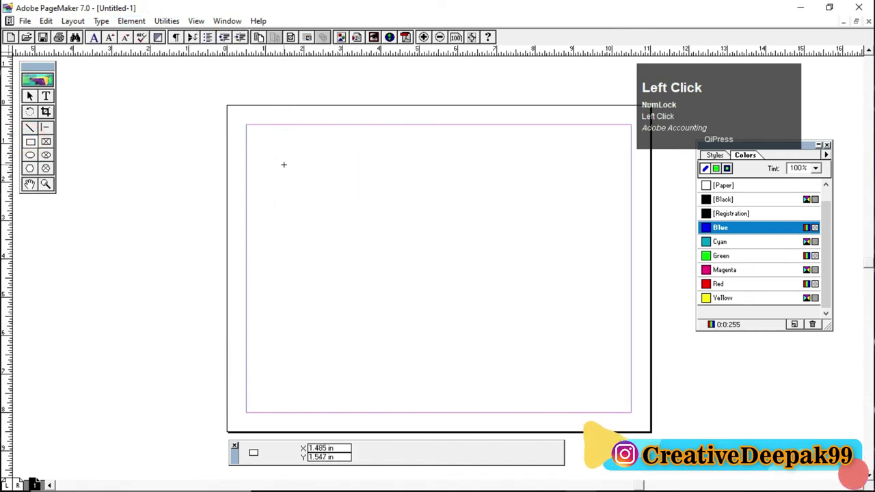
drag(284, 164, 440, 233)
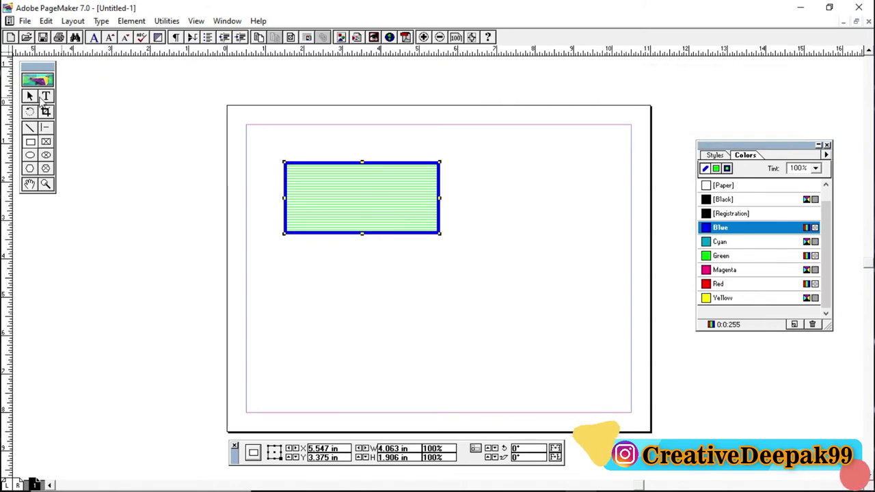
click(39, 98)
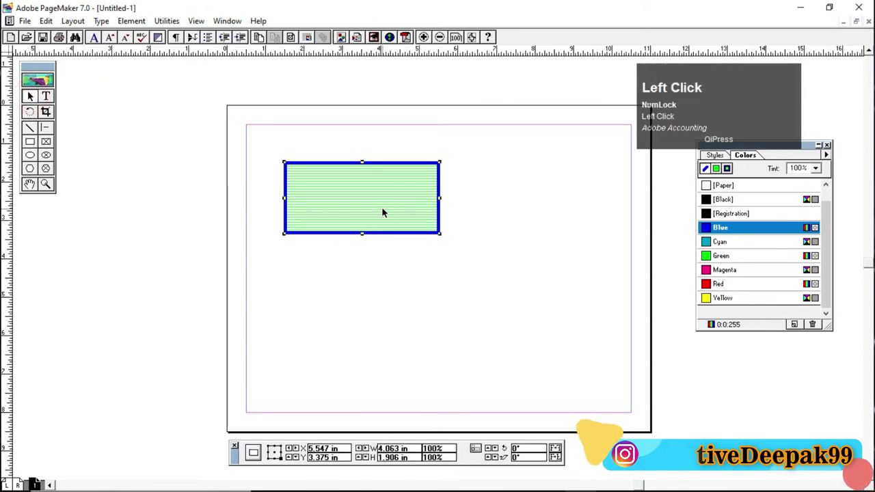
key(Delete)
With nothing selected, set the default fill to Paper and the default stroke to 1pt
click(125, 21)
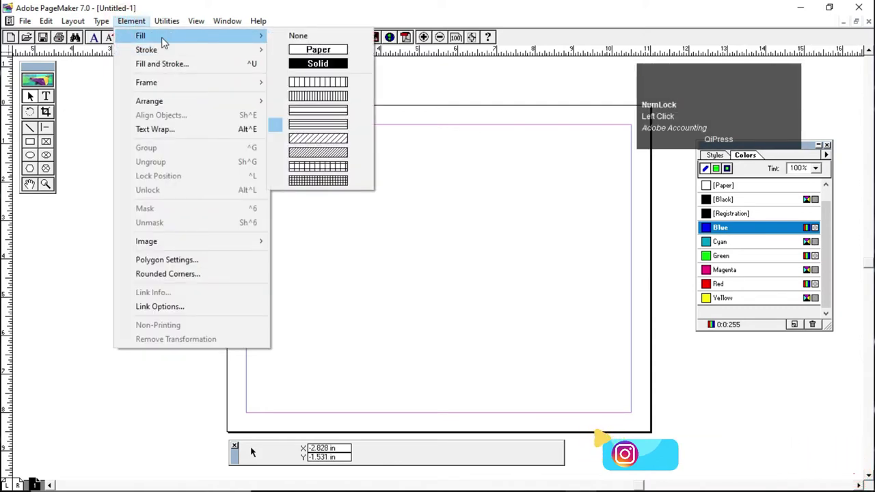
click(331, 52)
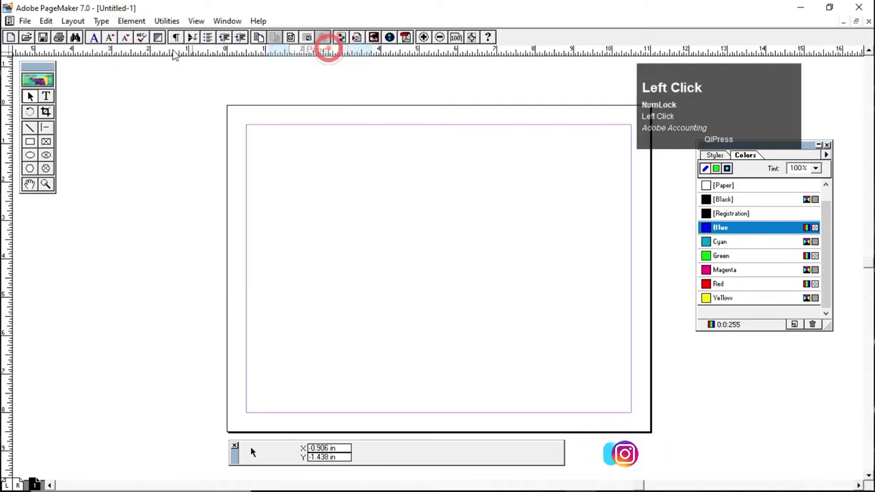
click(132, 21)
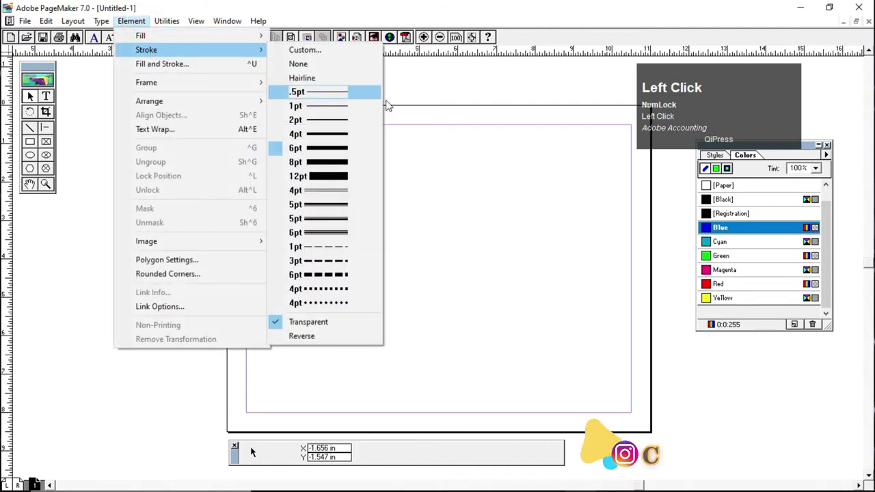
click(335, 109)
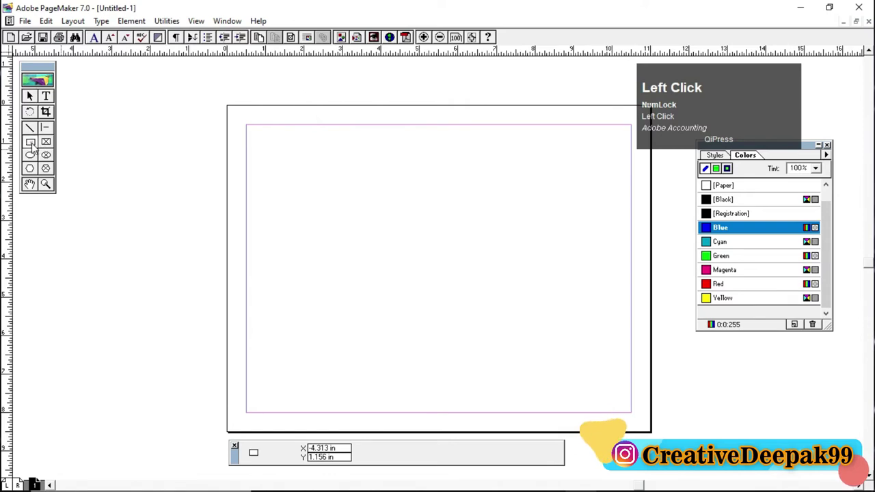
Draw a rectangle about 6.3 × 2.9 in across the page's upper half with the new defaults, and delete it
click(31, 144)
drag(293, 171, 537, 284)
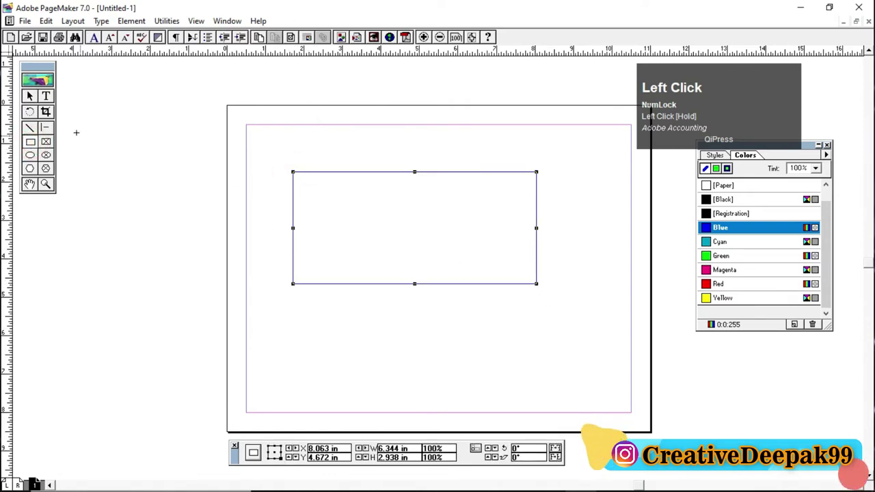
click(28, 98)
click(393, 171)
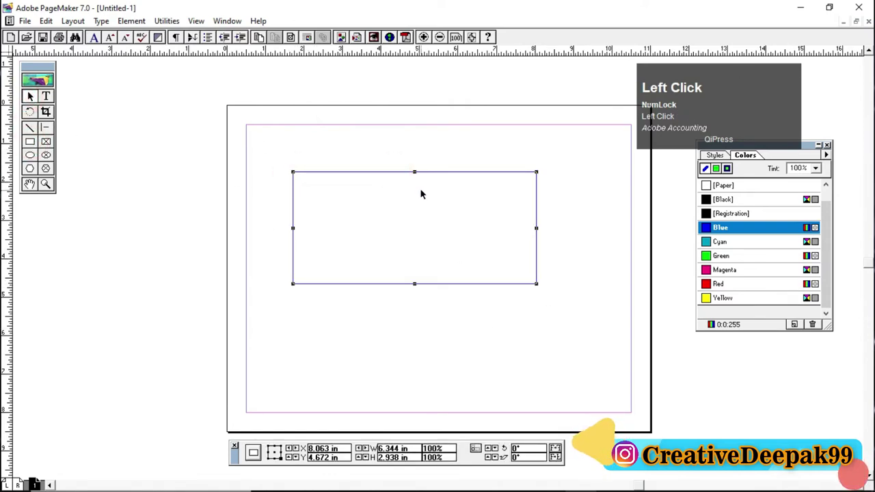
key(Delete)
Set the default stroke color to Black and draw a rectangle about 3 × 1.7 in in the page's upper left area
click(30, 142)
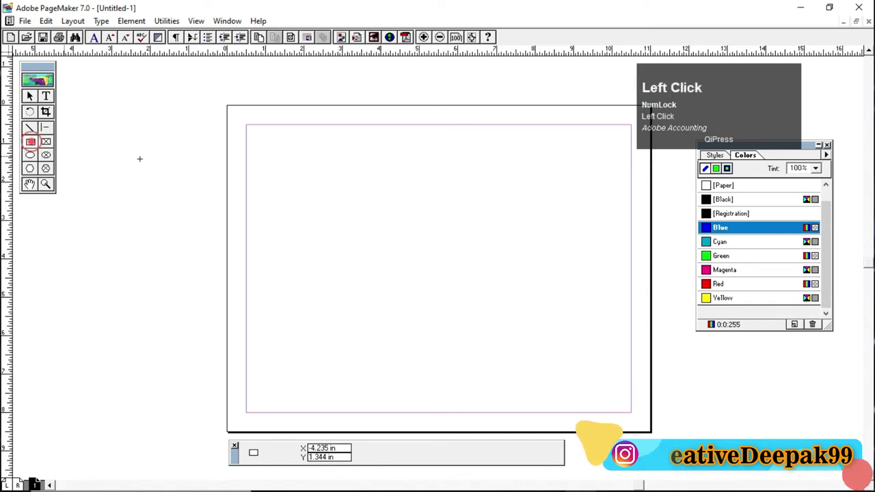
click(724, 198)
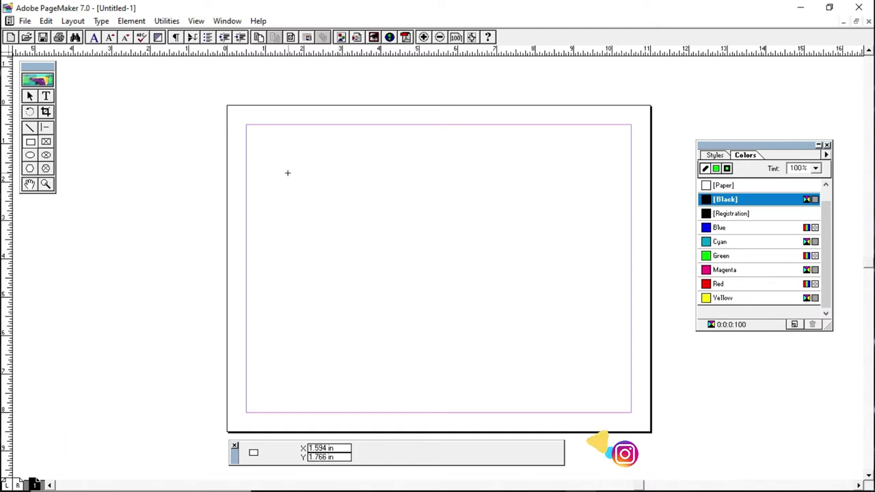
drag(287, 173, 403, 238)
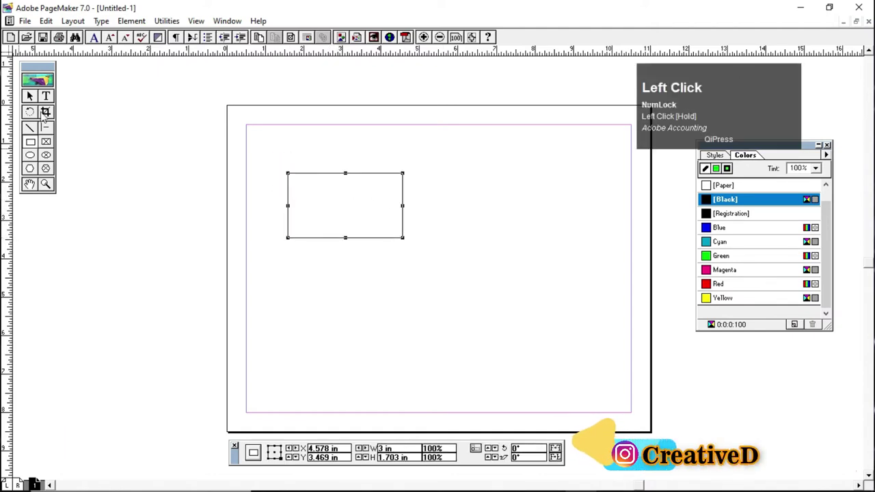
Apply Red to the rectangle's stroke and fill, and move the rectangle about 1.1 in to the right
click(29, 96)
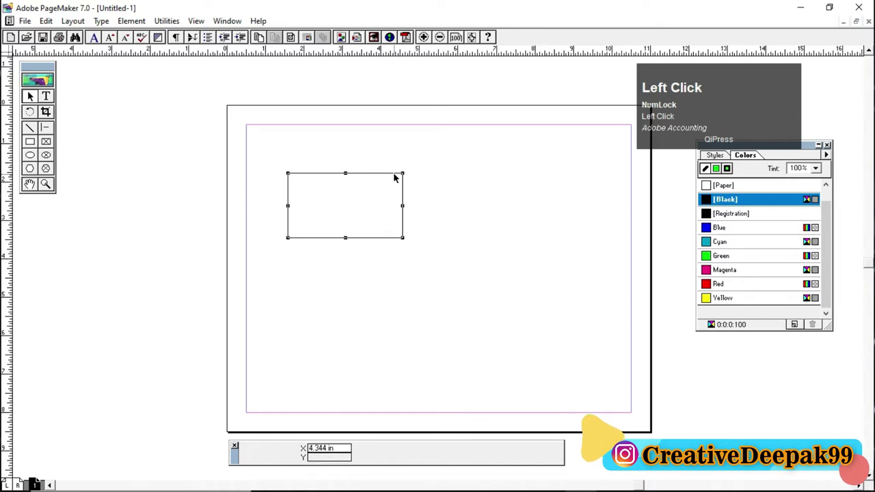
click(751, 285)
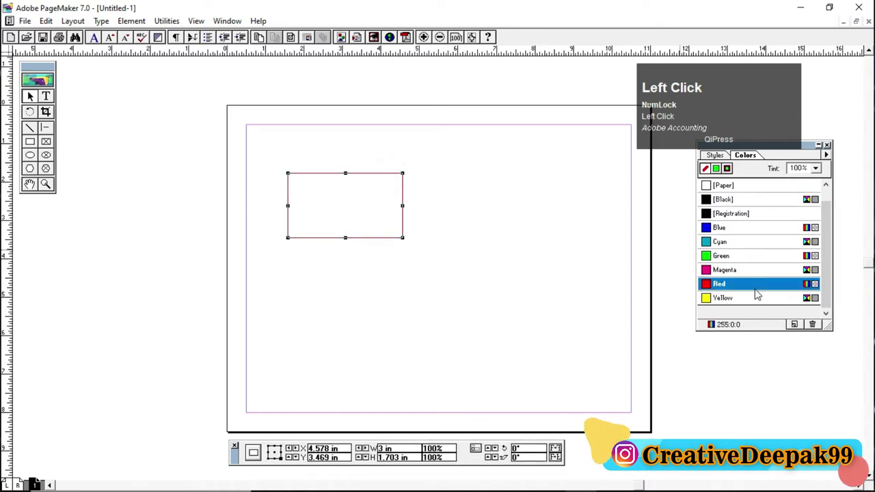
click(727, 170)
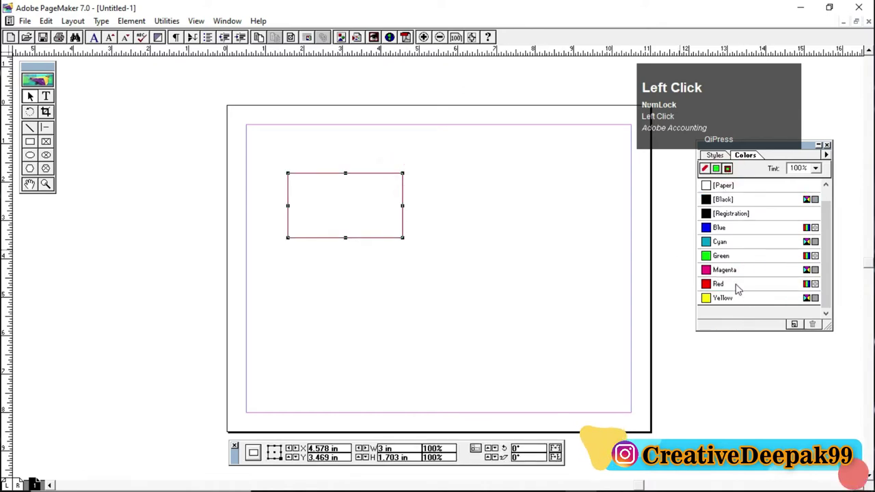
click(738, 287)
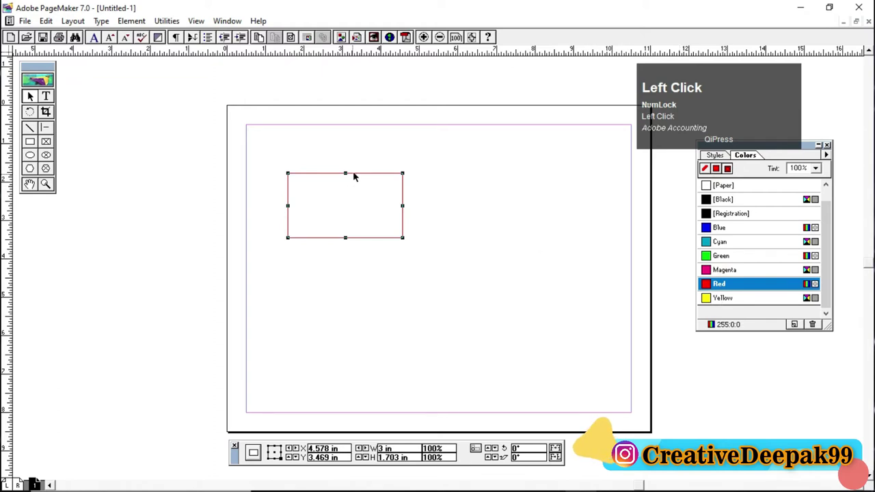
drag(353, 176, 394, 182)
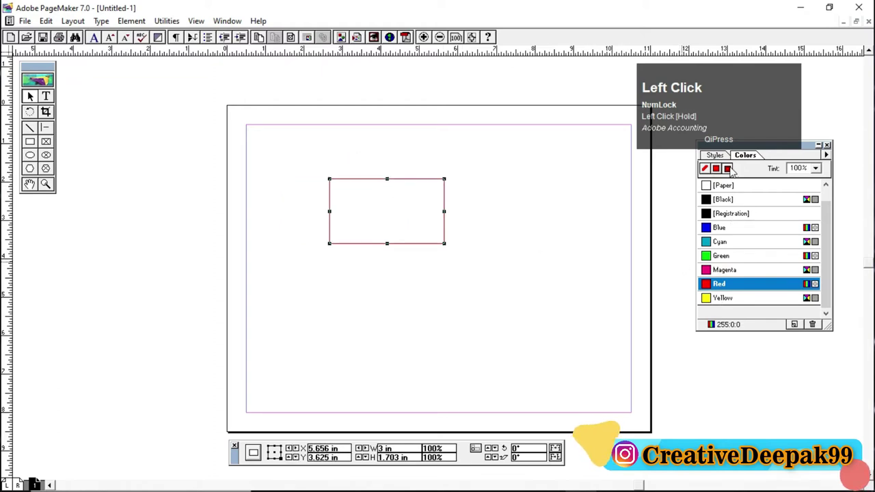
Replace the red-outlined rectangle with a black one about 3.8 × 1.7 in in the page's upper left area and apply Magenta to its stroke
click(736, 271)
click(729, 256)
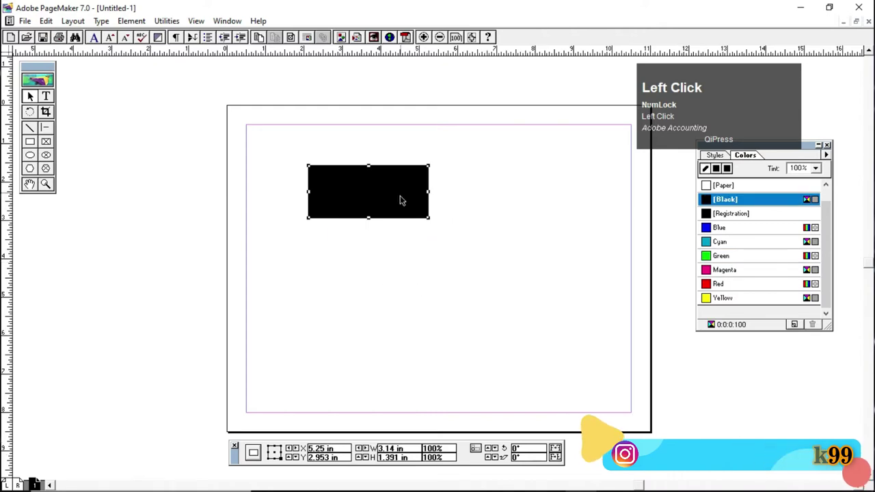
drag(401, 197, 425, 206)
click(746, 272)
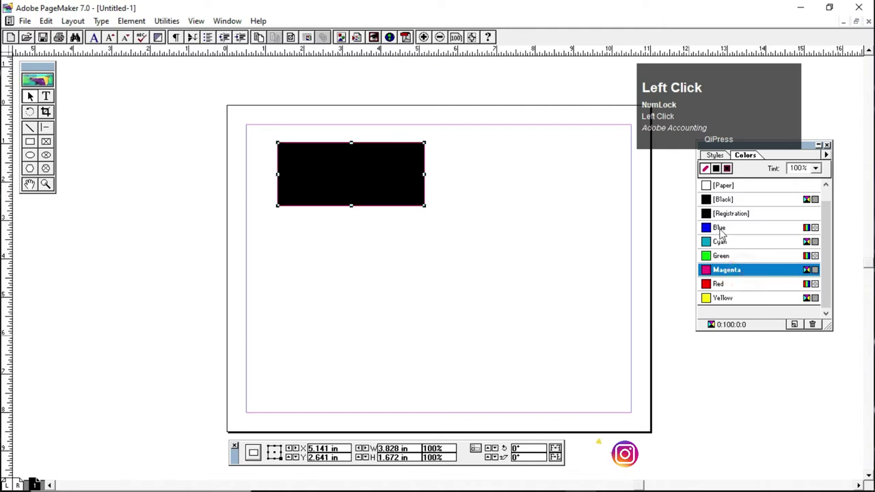
Place the Birthday-Flowers-Bouquet-PNG-Photos image with a complete copy in the publication, about 2.5 × 2.4 in, overlapping the black rectangle's right end
click(25, 21)
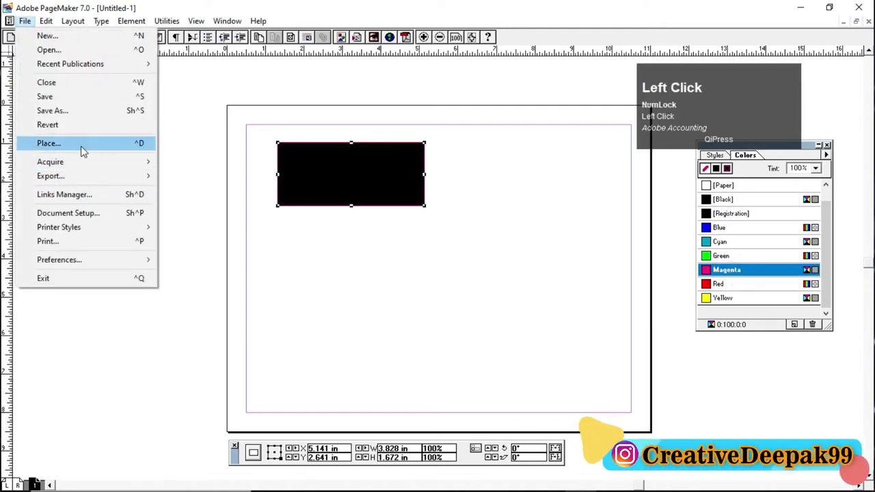
click(50, 143)
click(109, 102)
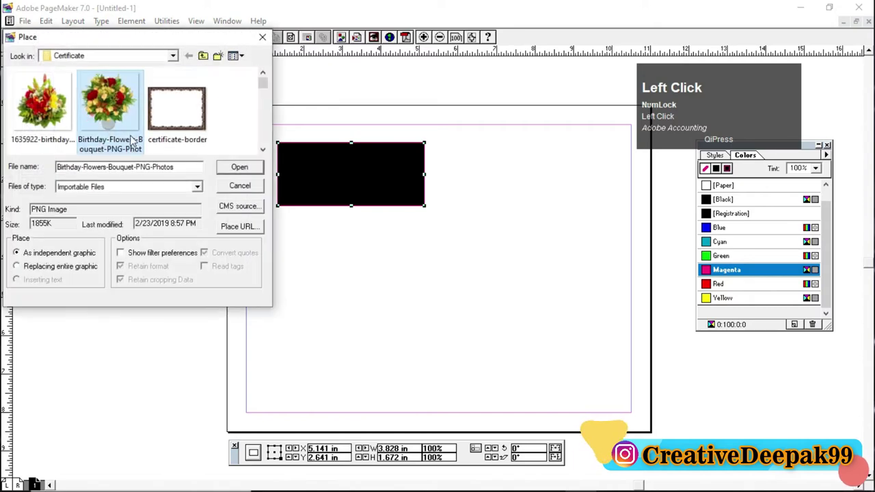
double_click(109, 103)
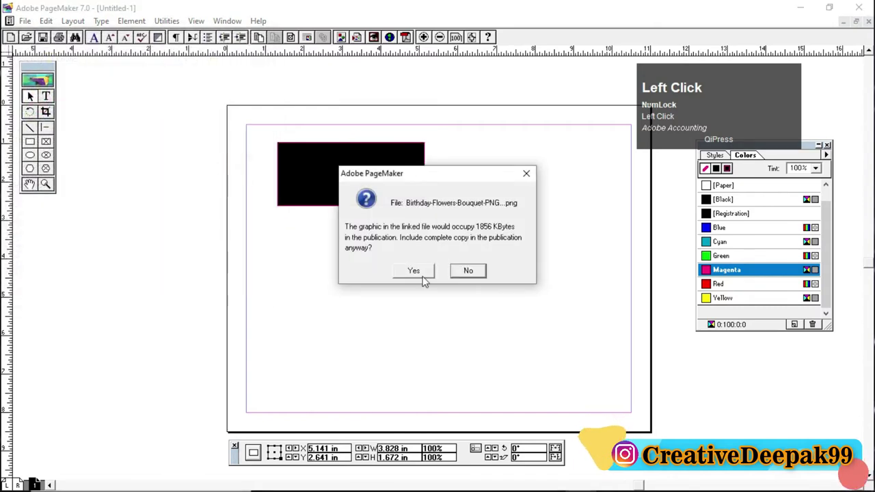
click(422, 277)
drag(400, 173, 493, 281)
drag(445, 236, 446, 184)
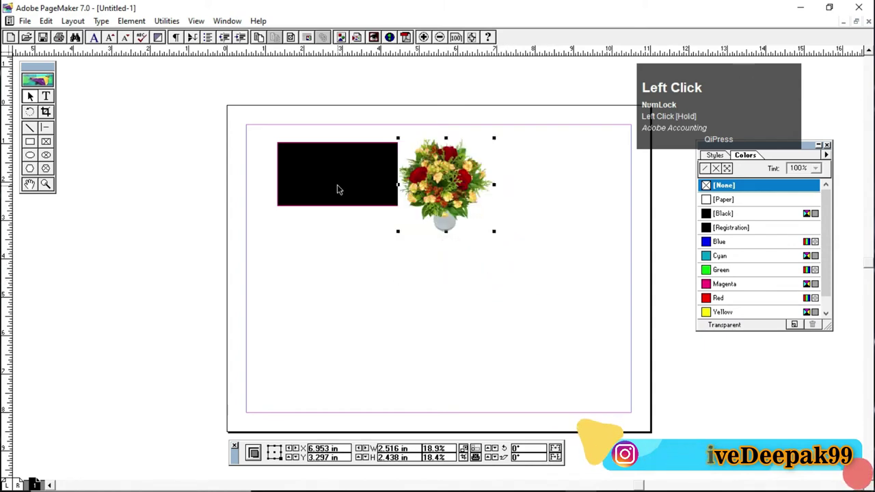
Move the black rectangle to the bouquet's right side so its left end lies behind the image, and shift the bouquet slightly left and up
drag(337, 189, 312, 184)
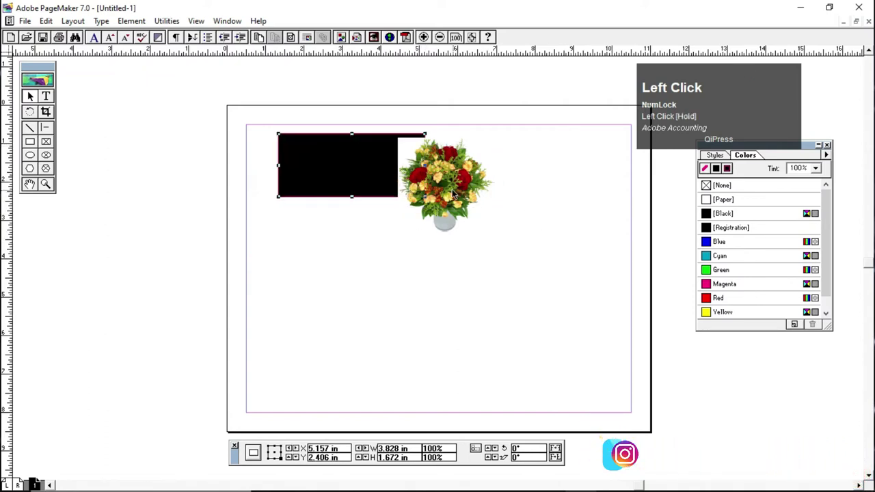
drag(393, 194, 551, 203)
mouse_move(431, 200)
mouse_down()
mouse_move(453, 203)
mouse_move(446, 192)
mouse_up()
drag(517, 201, 518, 185)
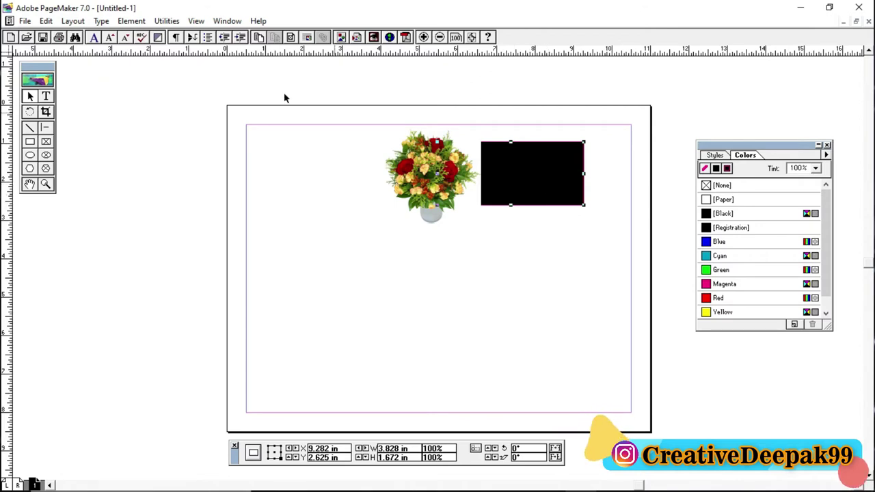
Bring the black rectangle to the front of the bouquet
click(596, 297)
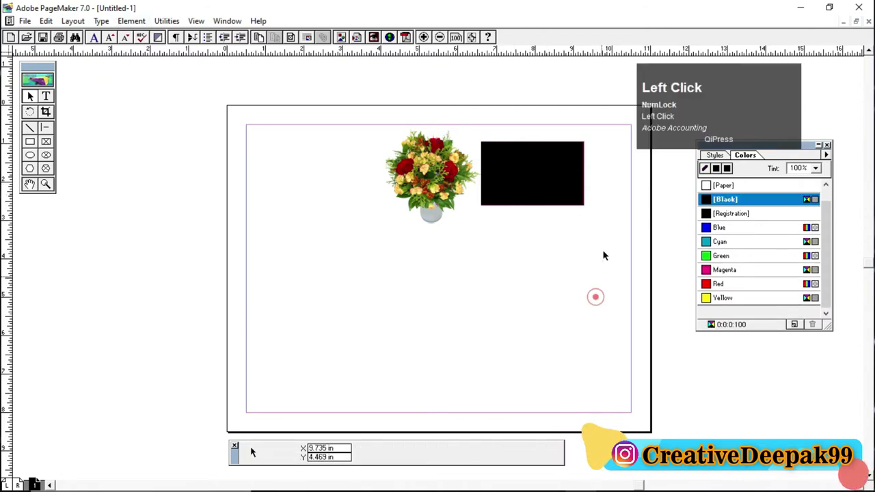
click(561, 181)
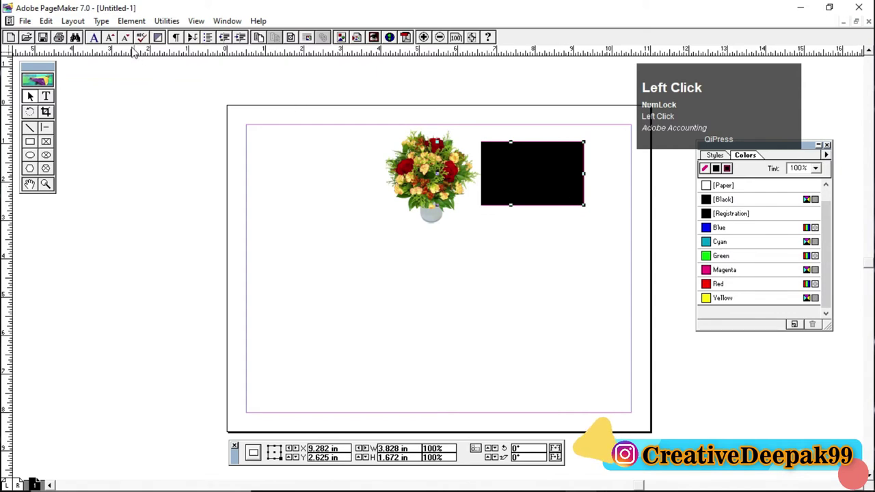
click(130, 21)
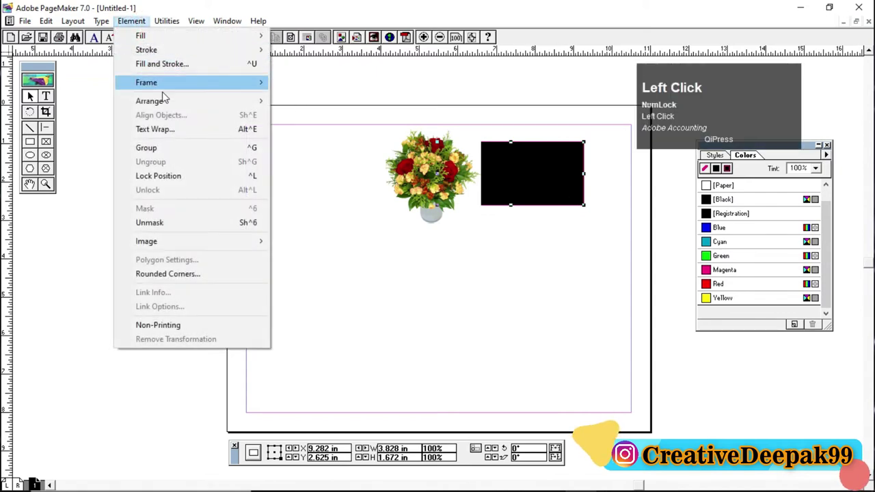
mouse_move(163, 102)
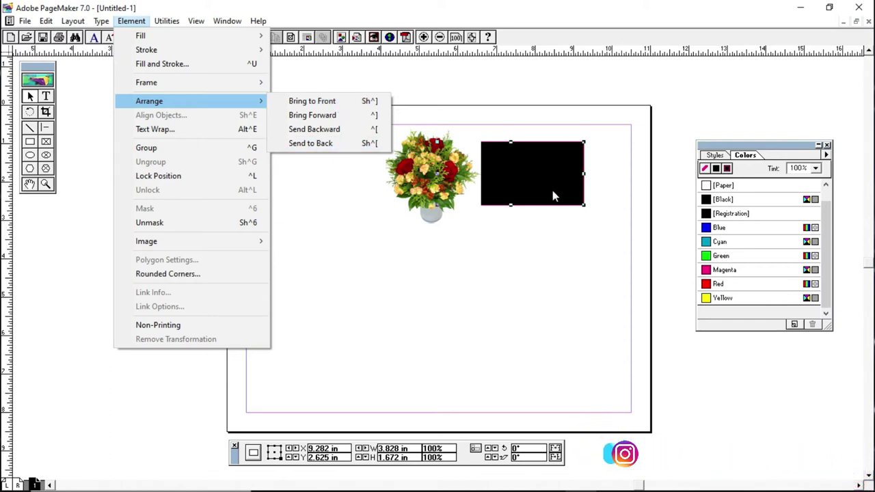
click(317, 102)
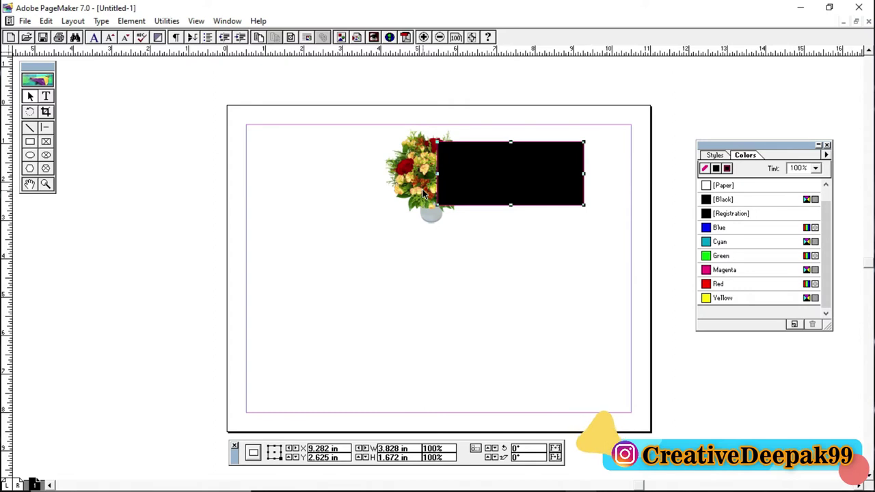
Nudge the bouquet slightly down and left, bring it to the front of the black rectangle, and deselect it
drag(424, 195, 420, 199)
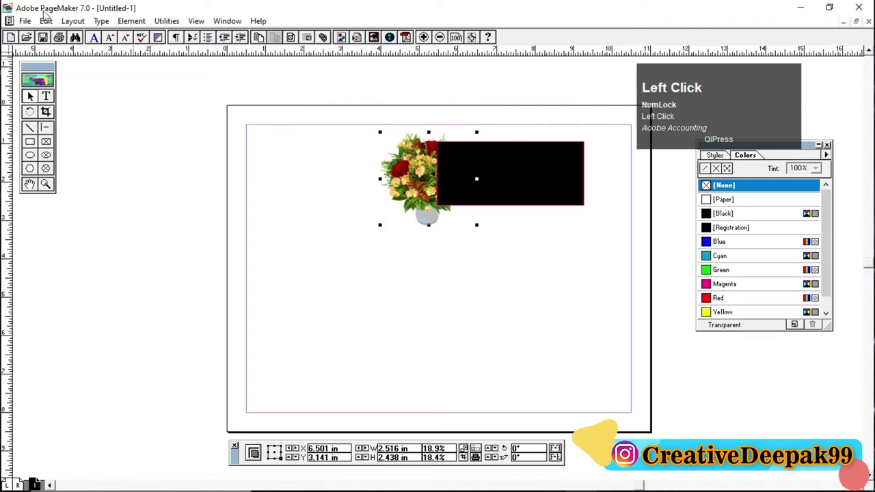
click(127, 22)
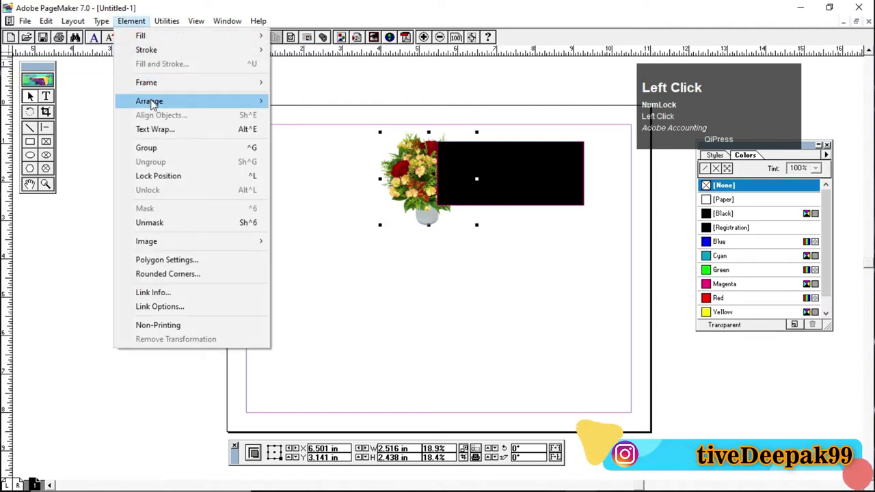
mouse_move(264, 104)
click(314, 102)
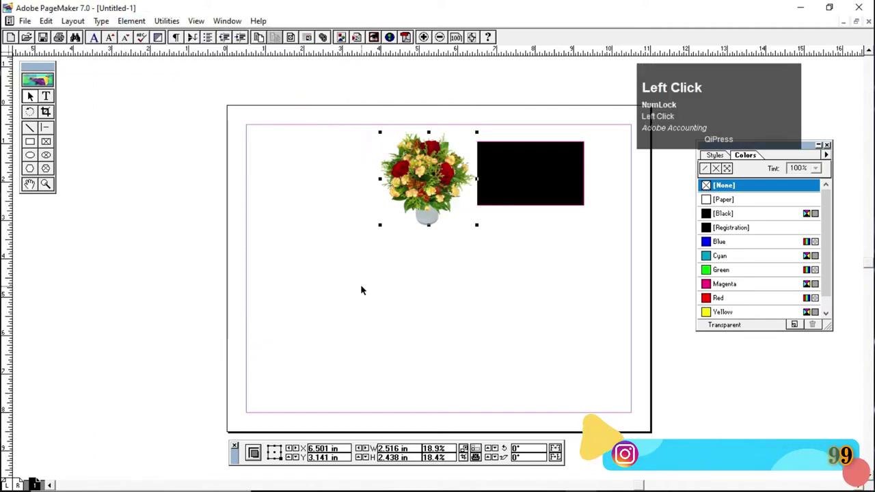
click(534, 272)
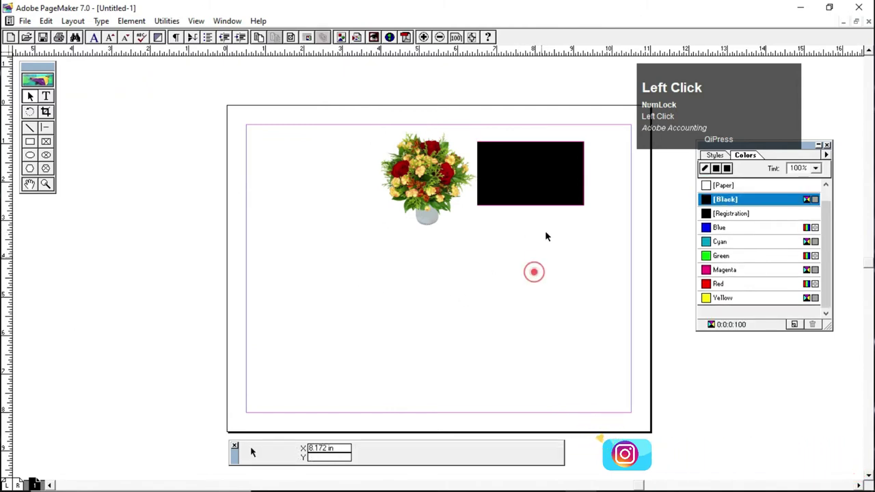
Send the bouquet image to the back, behind the black rectangle
click(454, 177)
click(562, 173)
click(444, 223)
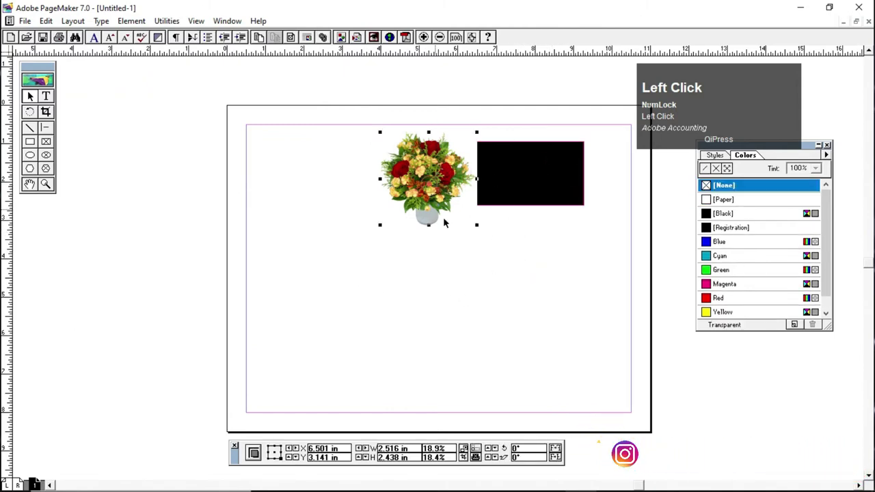
click(131, 21)
mouse_move(239, 102)
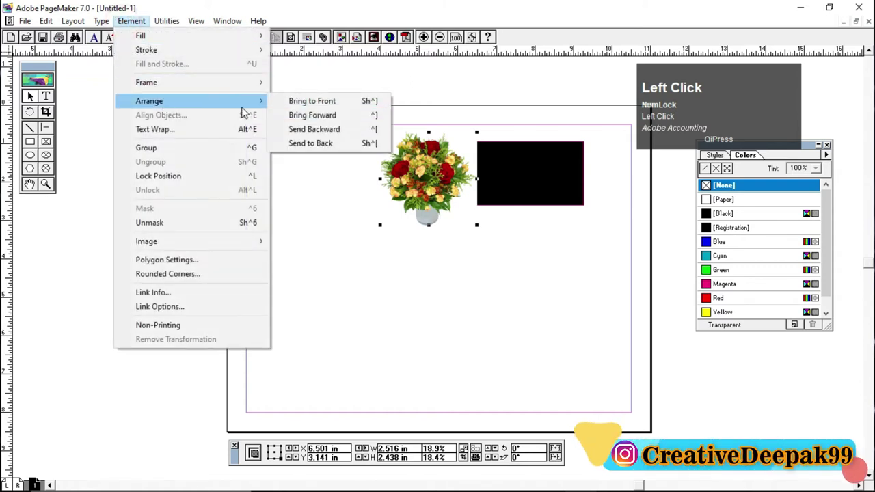
click(327, 152)
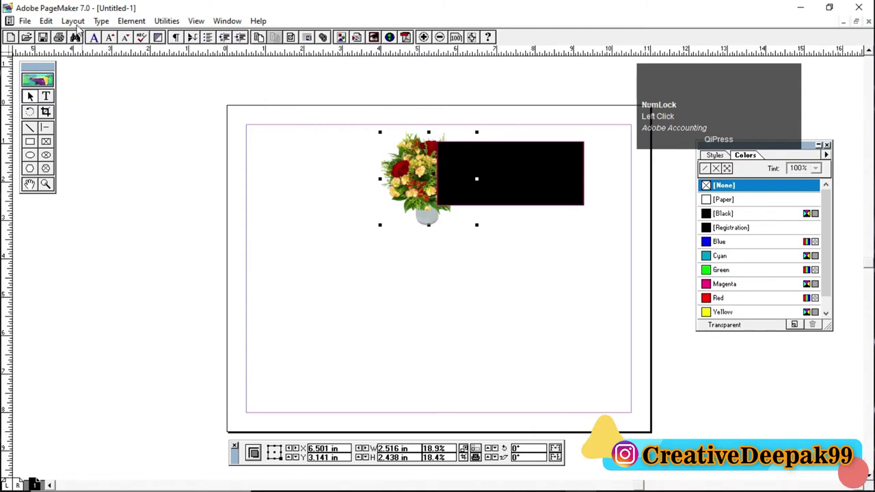
Send the bouquet backward one level and move the black rectangle across to the page's left edge, clear of the image
click(131, 20)
mouse_move(169, 85)
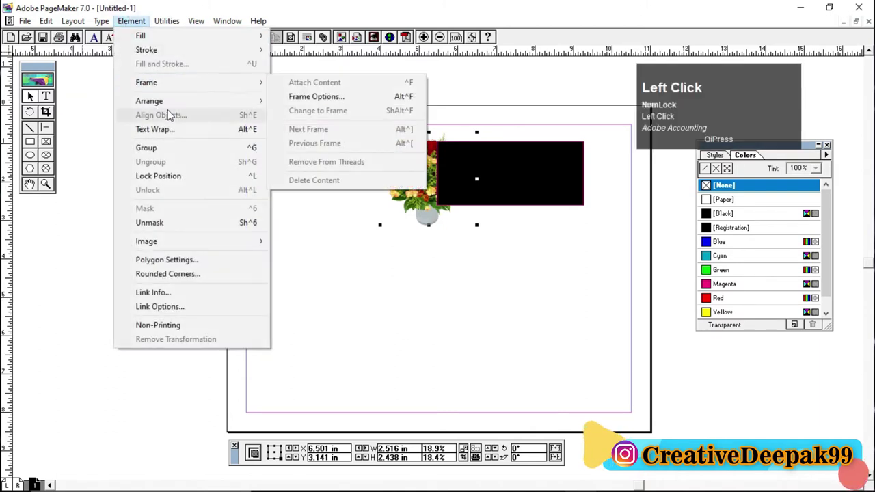
mouse_move(168, 103)
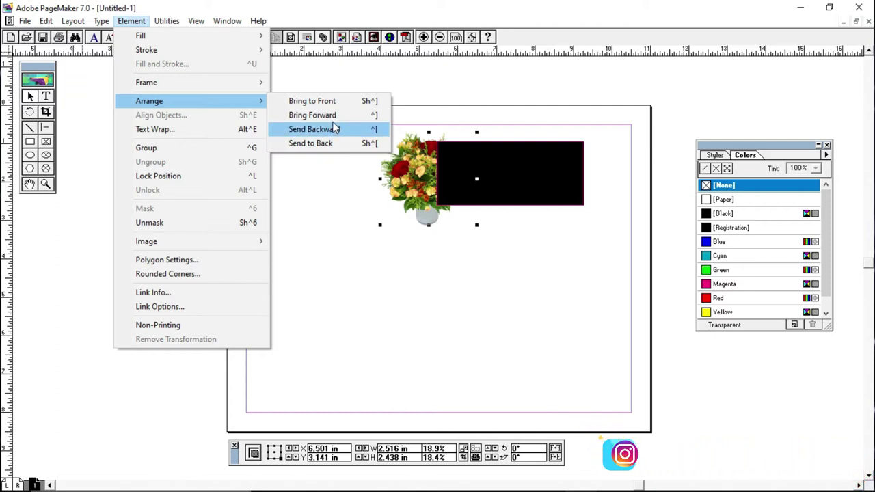
click(335, 128)
drag(494, 180, 251, 173)
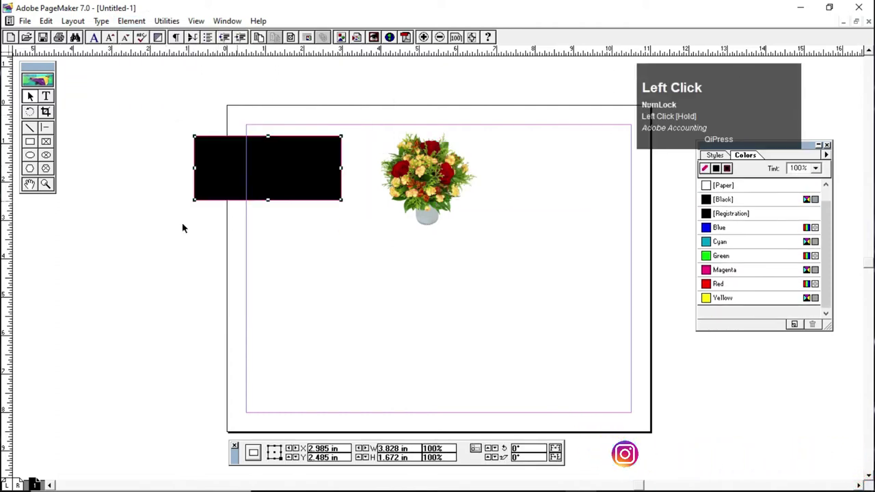
Draw a second rectangle about 2.75 × 1.5 in, color it Blue, and position it over the black rectangle's lower right corner
click(30, 142)
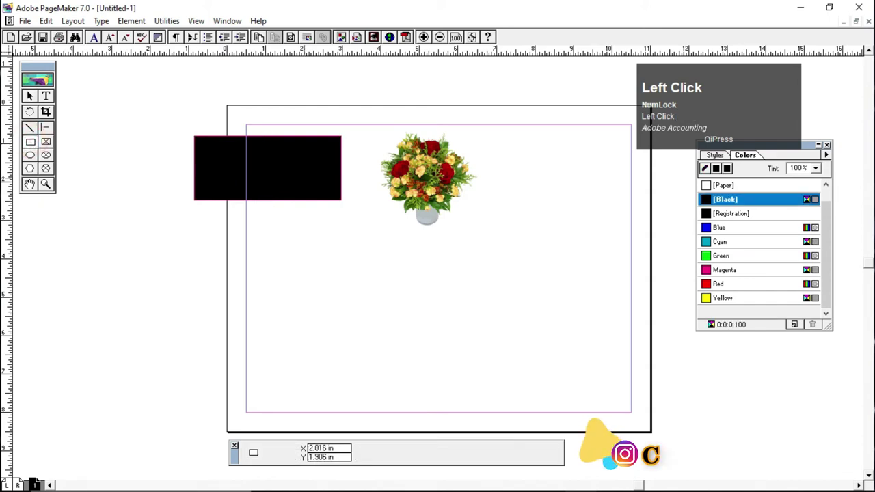
mouse_move(306, 182)
mouse_down()
mouse_move(424, 258)
mouse_move(412, 238)
mouse_up()
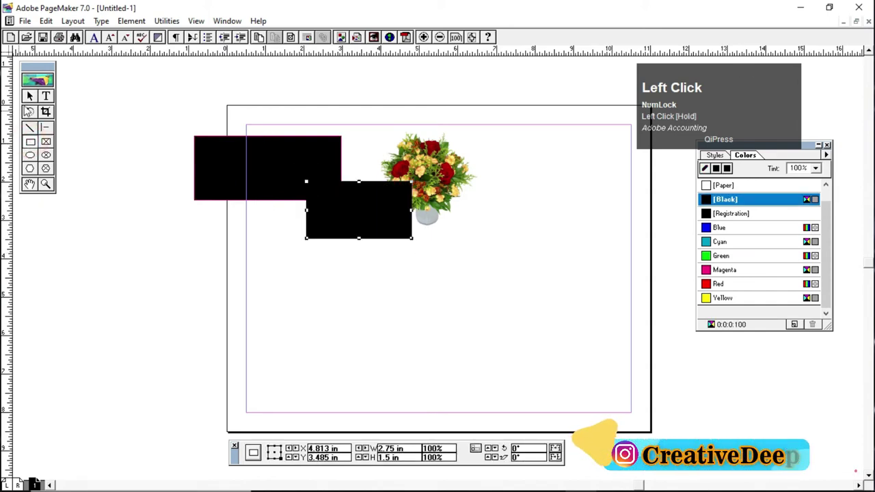
click(29, 96)
drag(355, 218, 350, 255)
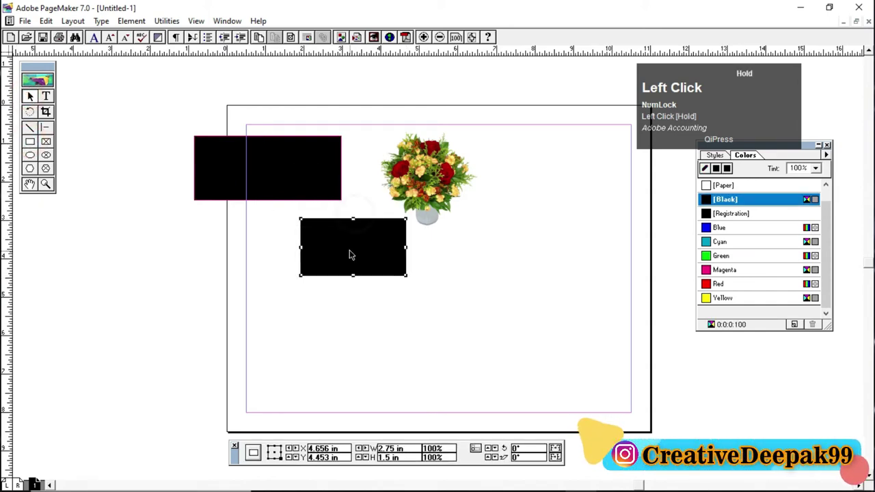
click(752, 228)
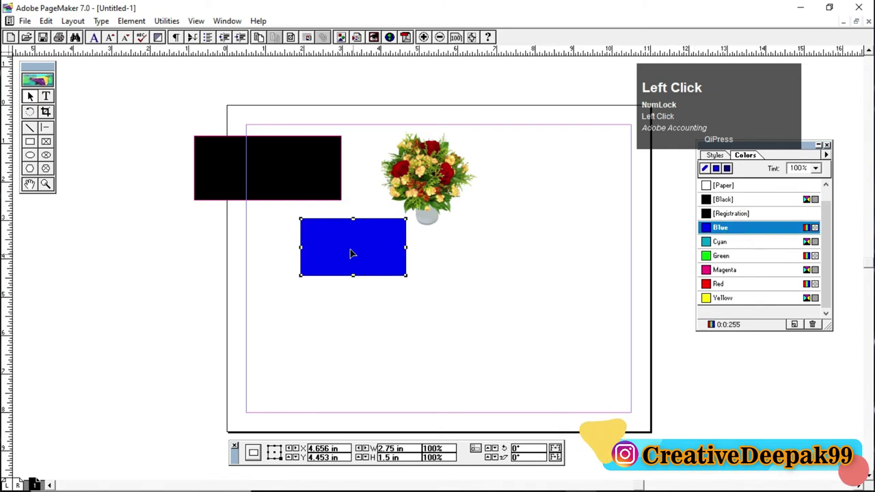
mouse_move(350, 254)
mouse_down()
mouse_move(318, 191)
mouse_move(439, 272)
mouse_move(434, 248)
mouse_up()
Draw a Magenta rectangle about 3.1 × 1.6 in and a Red one about 2.9 × 1.7 in, cascading down and right from the blue rectangle
click(30, 142)
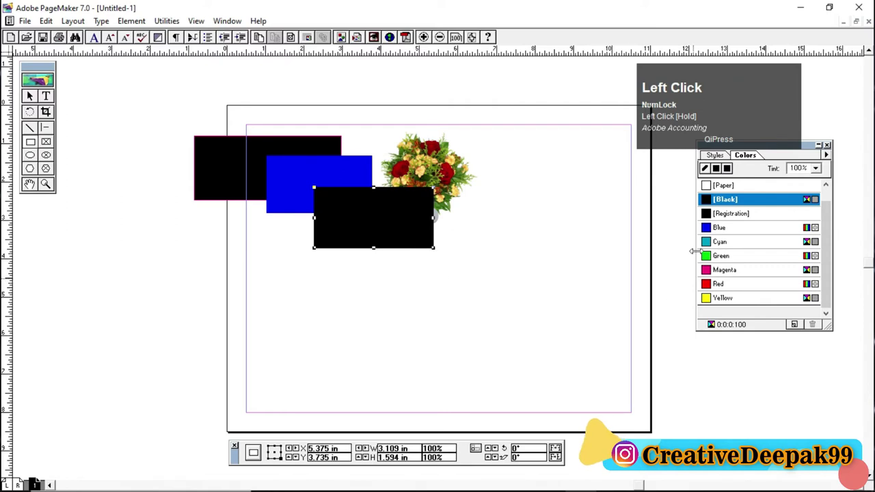
click(742, 270)
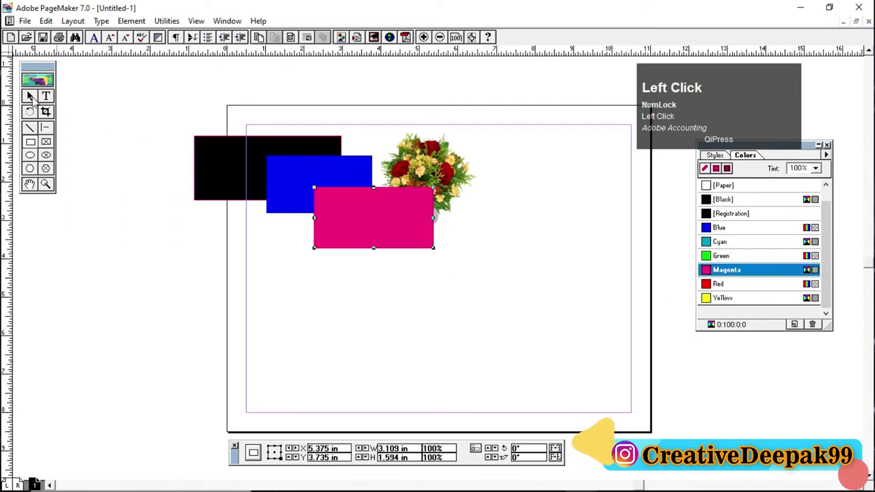
click(30, 143)
drag(387, 207, 499, 273)
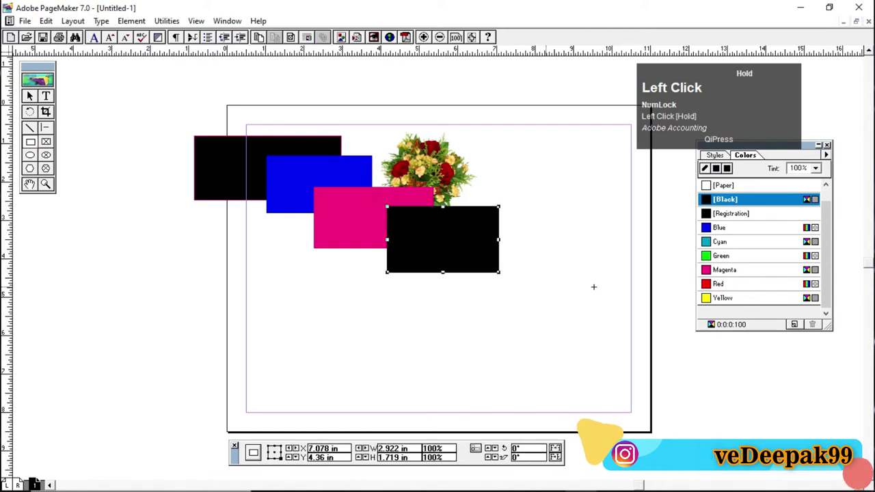
click(718, 284)
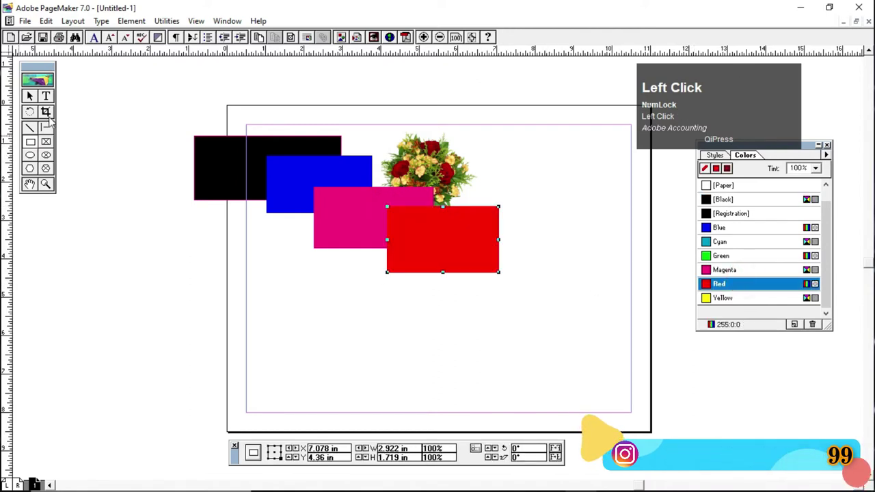
Move the blue, magenta and red rectangles into an overlapping stack over the black rectangle, with magenta higher and red in the middle
click(30, 96)
click(293, 195)
drag(293, 195, 239, 203)
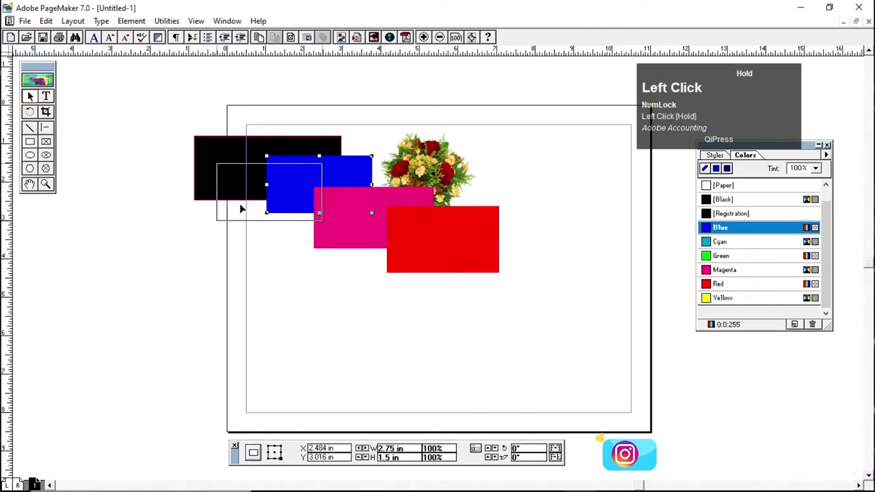
drag(363, 216, 323, 172)
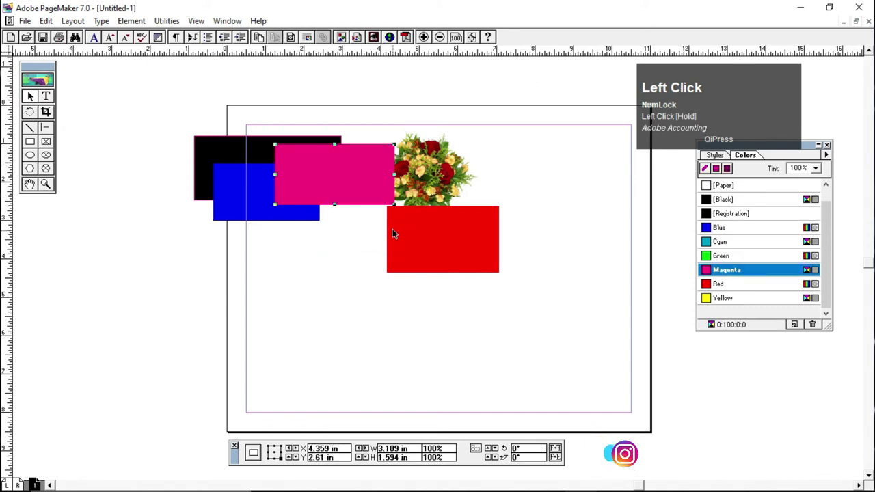
drag(392, 229, 268, 191)
drag(368, 169, 372, 141)
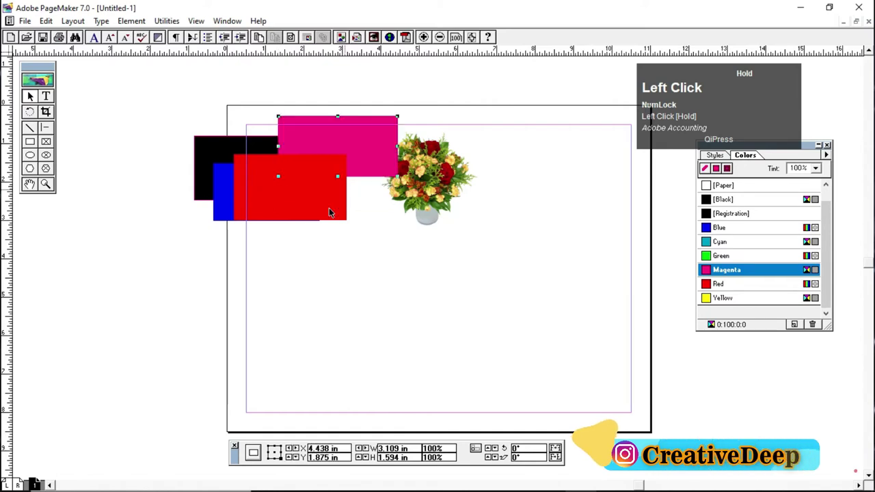
drag(287, 203, 307, 194)
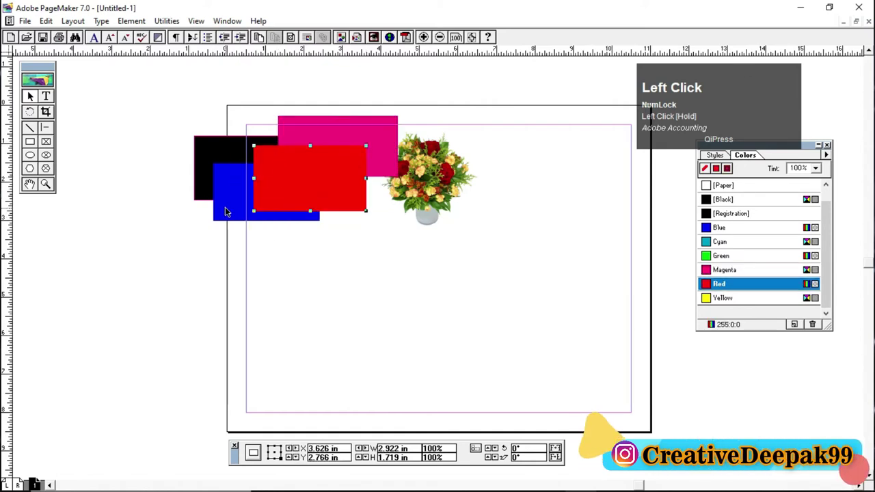
Cascade the magenta and red rectangles over the blue one, and move all four rectangles together to the page area below the bouquet
click(347, 262)
drag(339, 146, 352, 209)
click(342, 164)
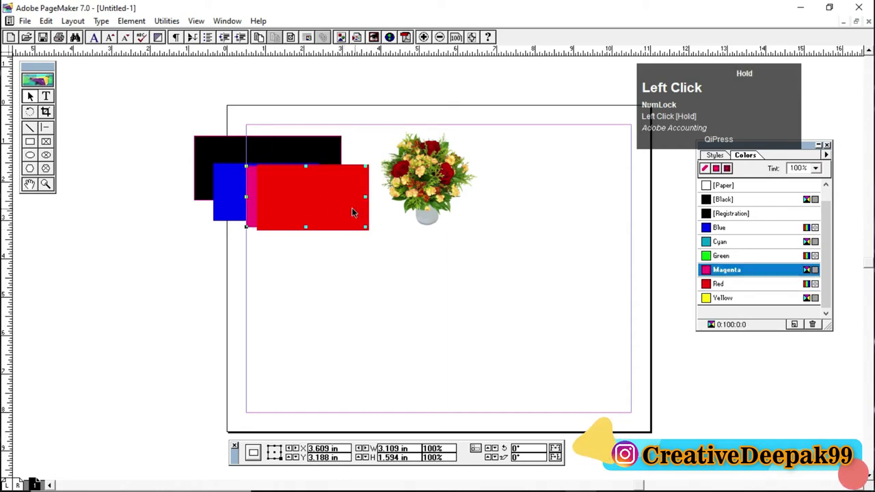
drag(162, 109, 386, 246)
drag(301, 187, 470, 323)
click(563, 335)
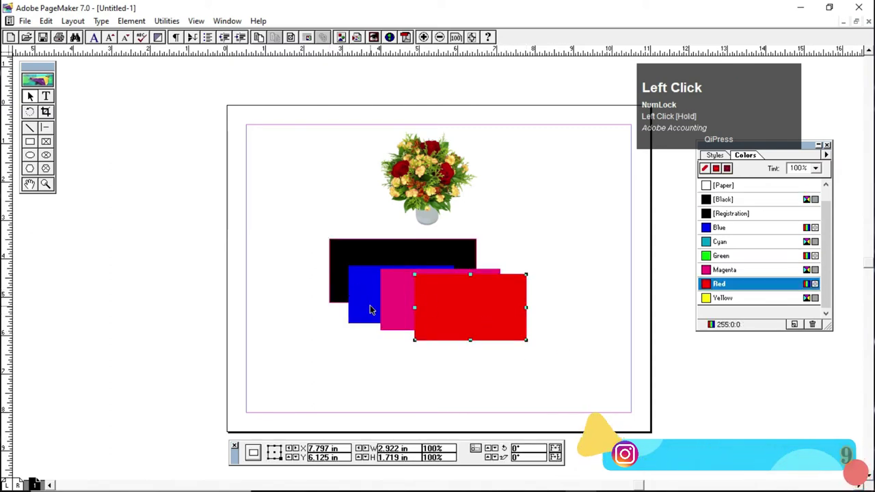
Nudge the magenta rectangle slightly down and left so it sits between the blue and red rectangles
drag(392, 292, 394, 300)
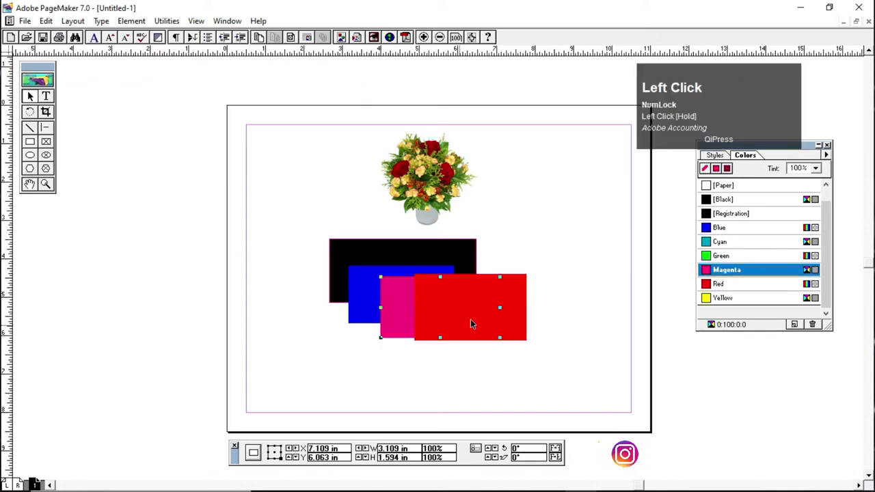
mouse_move(471, 324)
mouse_down()
mouse_move(478, 332)
mouse_move(464, 320)
mouse_up()
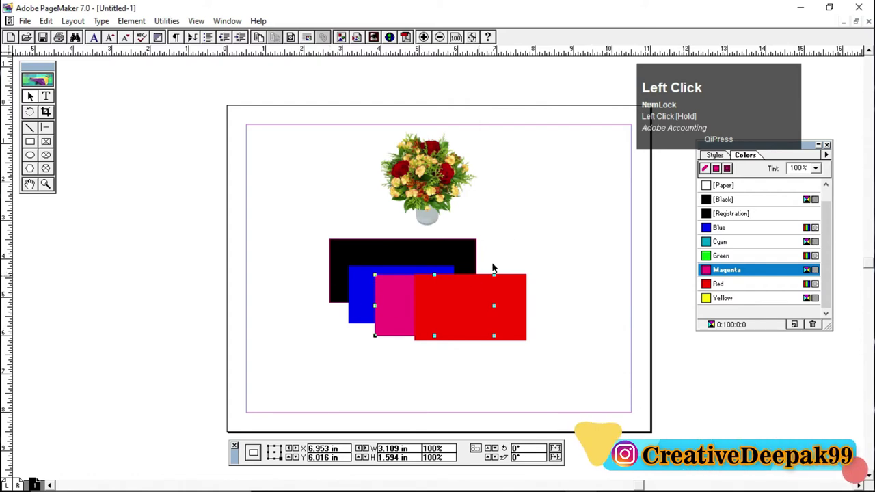
click(513, 239)
click(359, 282)
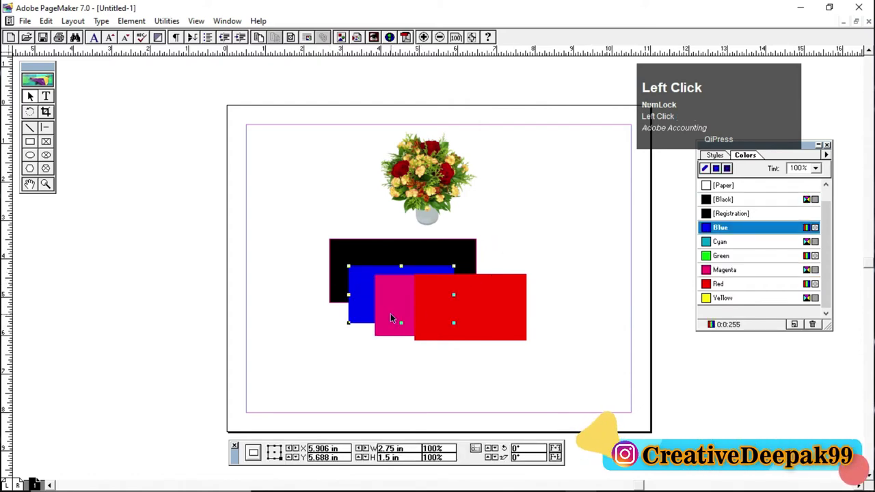
click(386, 296)
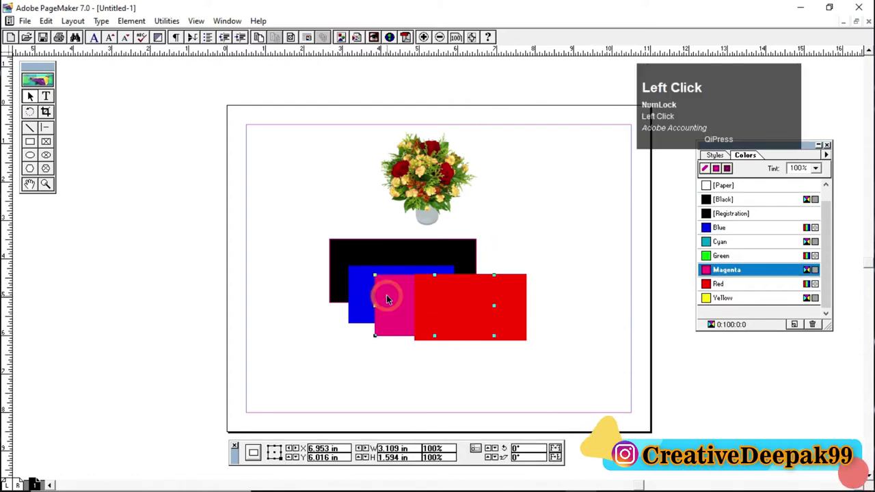
Bring the black rectangle forward two levels, in front of the blue and magenta rectangles
click(469, 259)
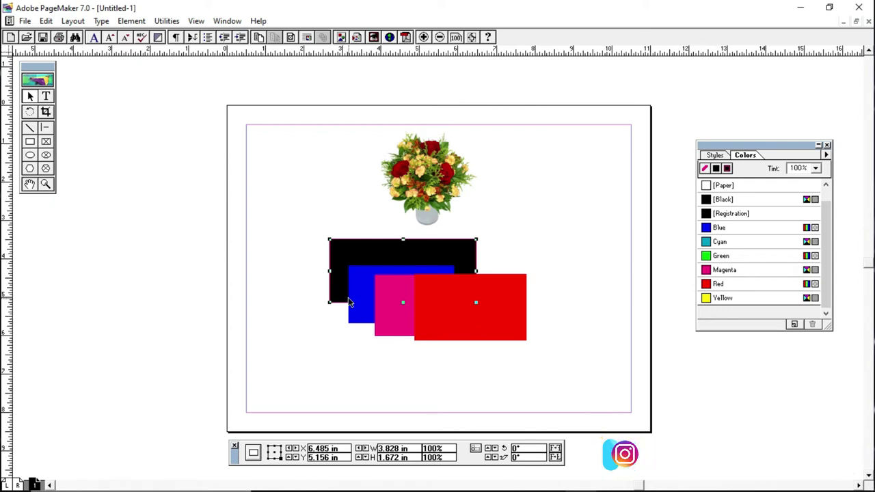
click(345, 255)
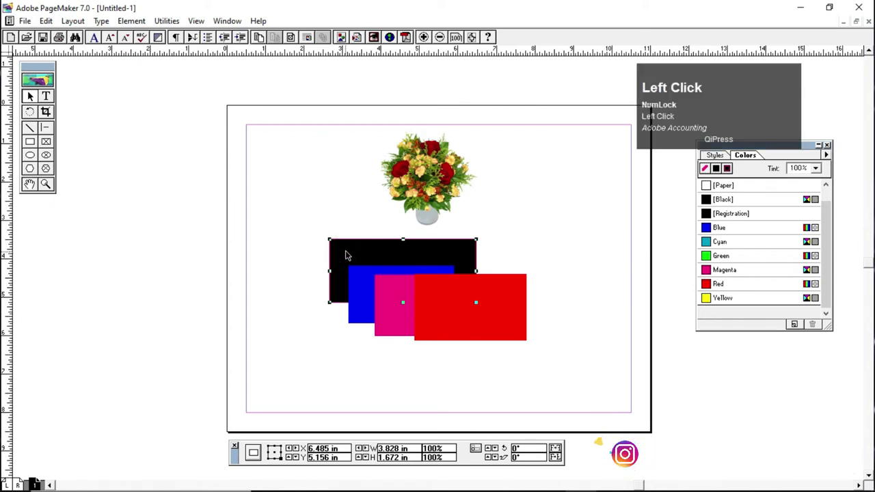
click(131, 20)
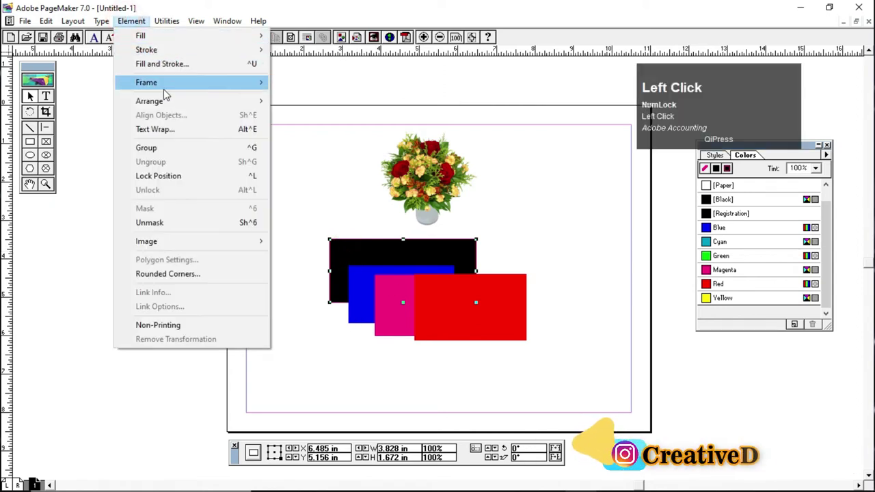
mouse_move(169, 104)
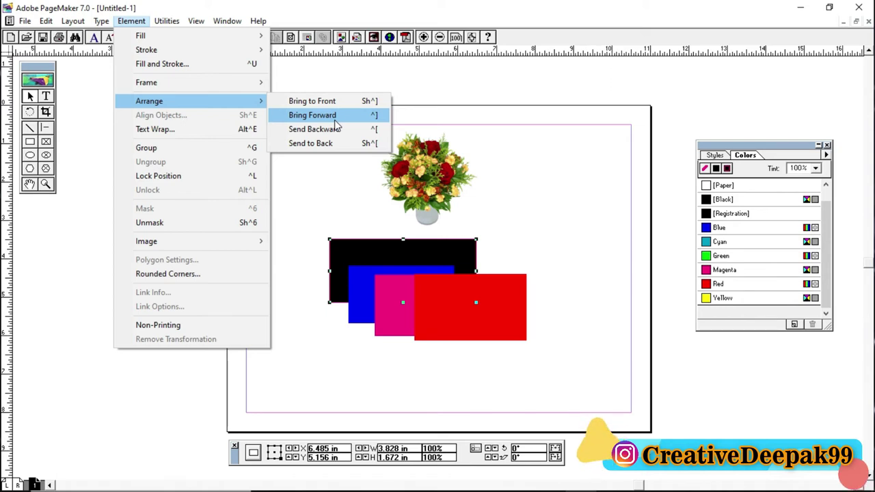
click(335, 118)
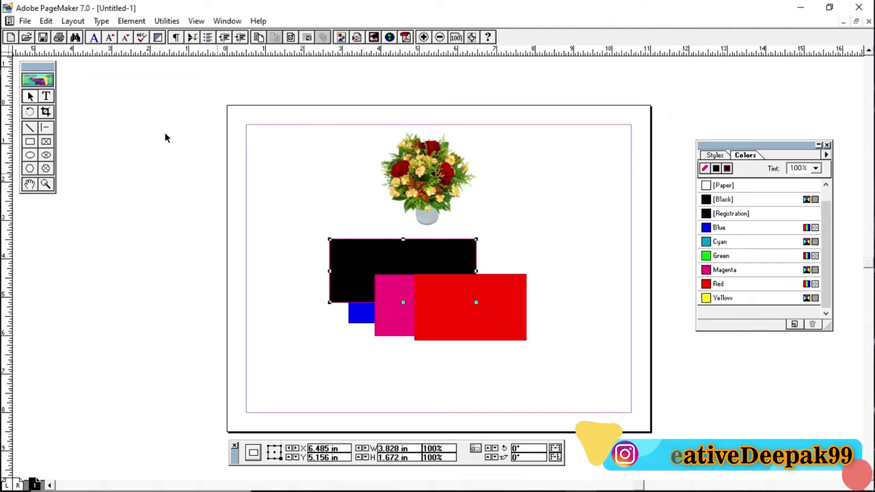
click(131, 20)
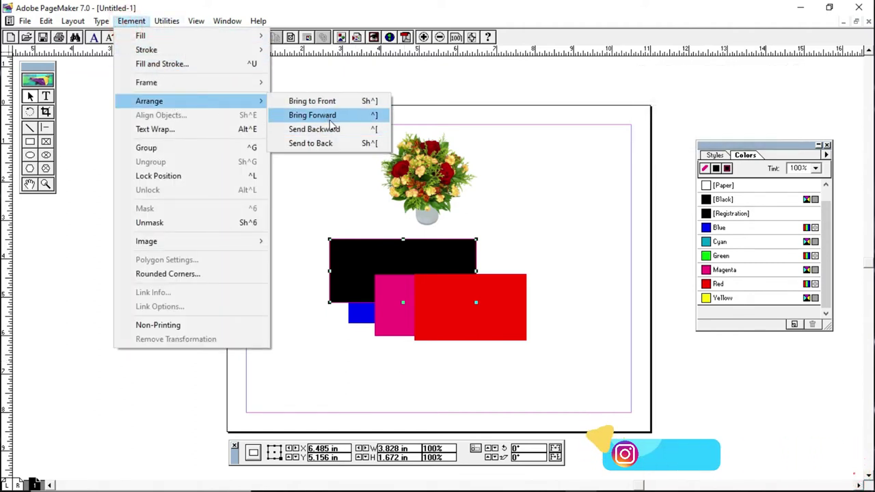
click(332, 120)
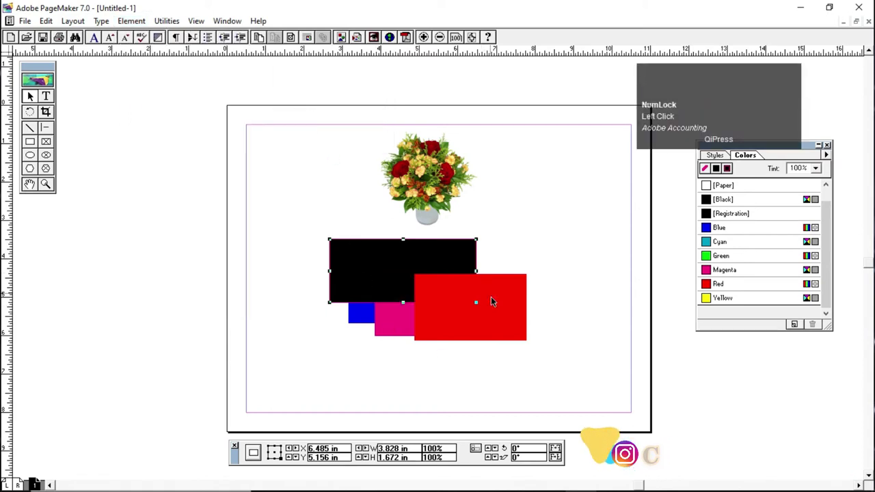
Reposition the red rectangle slightly lower and further left, overlapping the black rectangle's lower right corner and the magenta one
drag(492, 301, 492, 281)
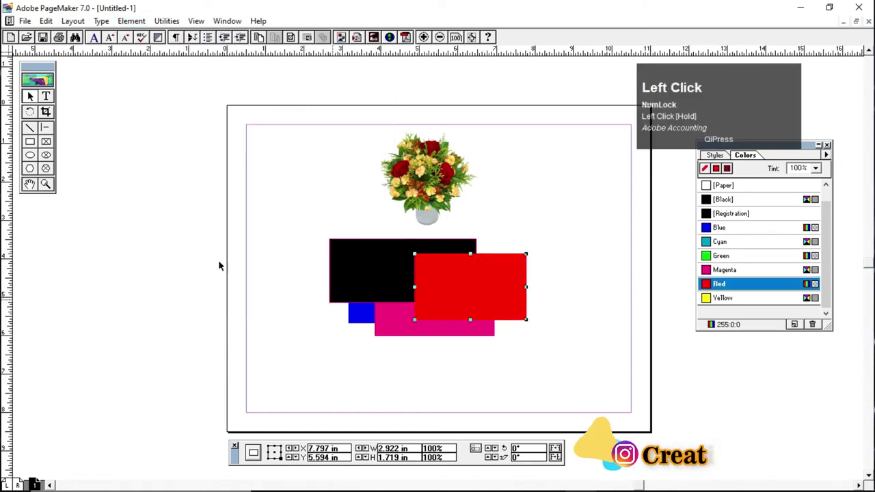
click(132, 20)
mouse_move(164, 103)
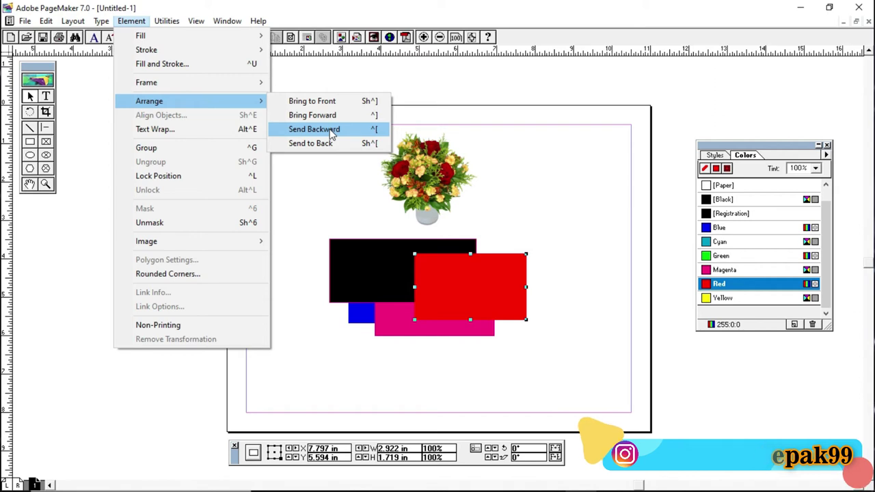
click(594, 202)
drag(514, 273, 500, 307)
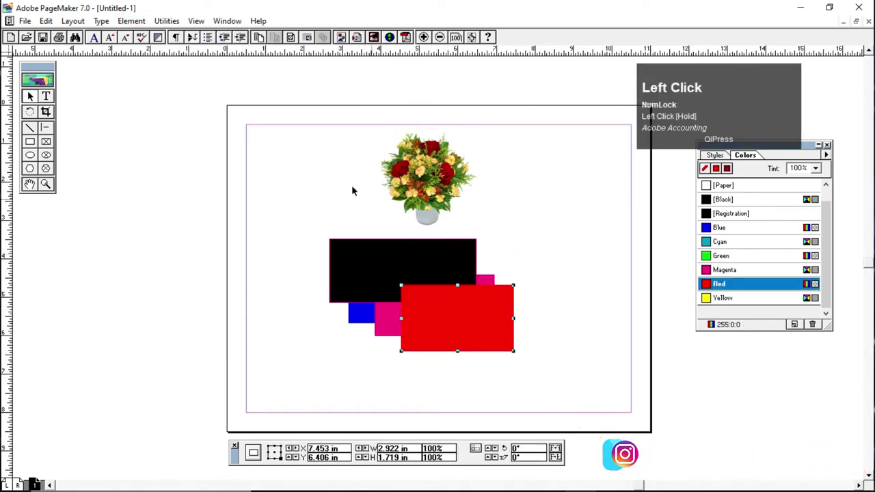
Send the red rectangle backward two levels, behind the black and magenta rectangles
click(131, 20)
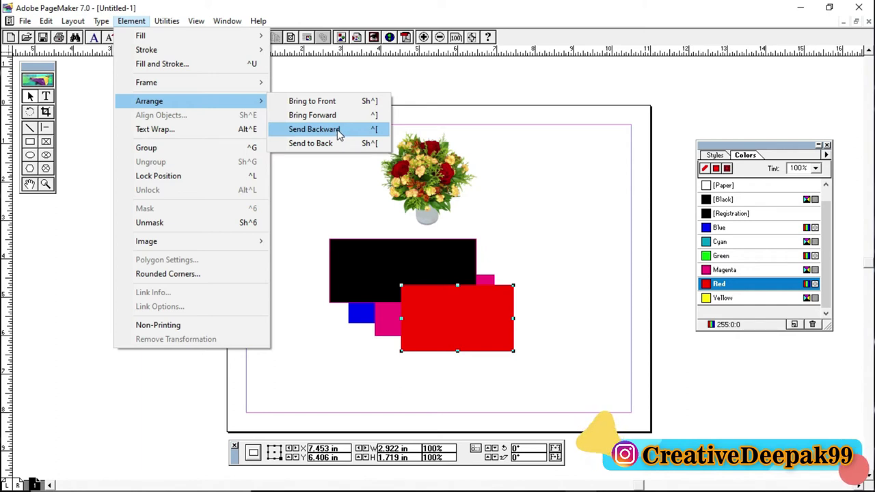
click(339, 130)
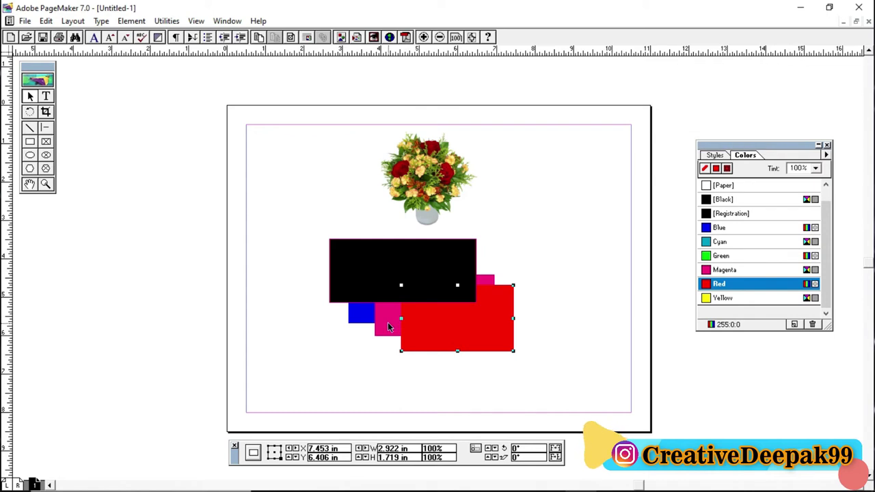
click(129, 21)
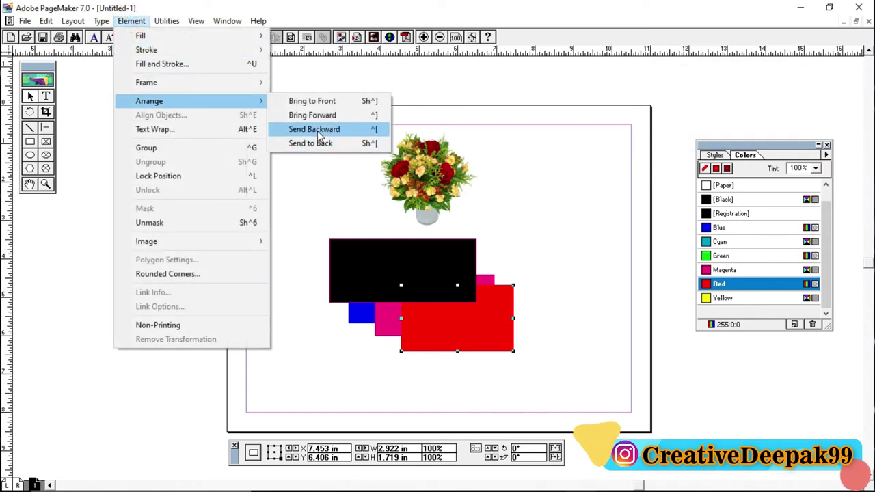
click(318, 131)
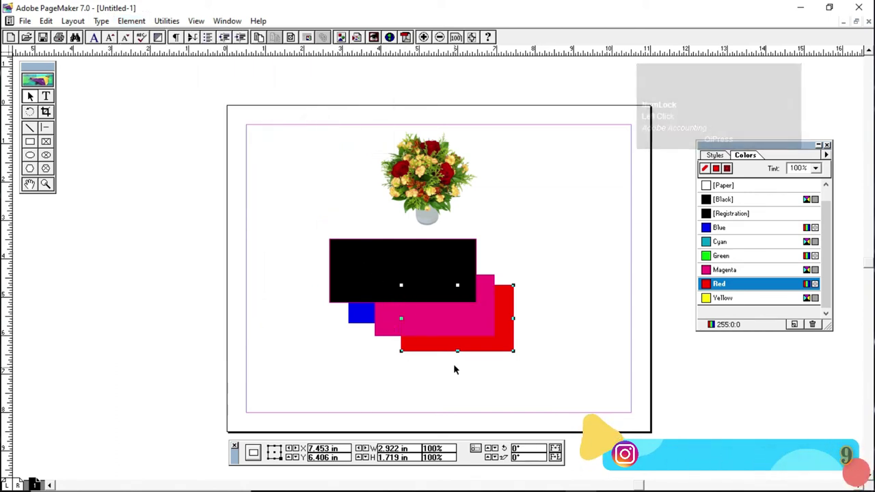
Bring the blue rectangle to the front and place it over the black rectangle's lower left corner
click(363, 335)
drag(363, 338, 408, 368)
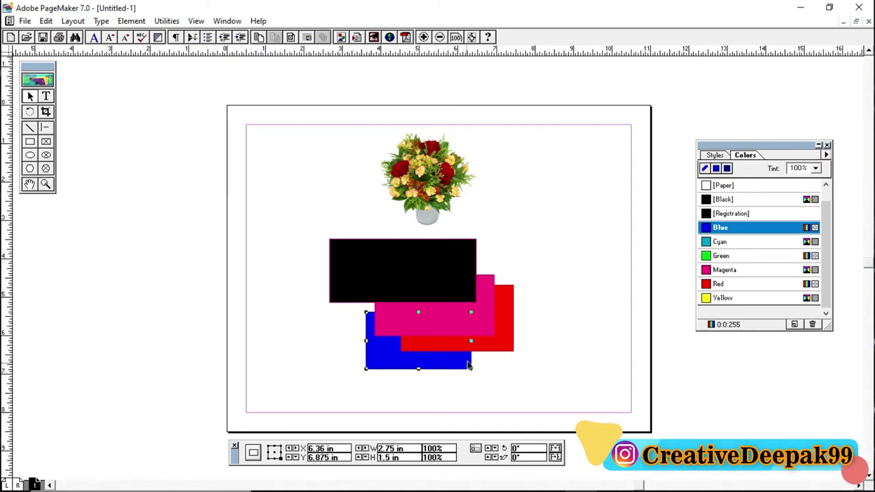
mouse_move(372, 352)
mouse_down()
mouse_move(356, 342)
mouse_move(335, 349)
mouse_move(368, 351)
mouse_up()
click(132, 21)
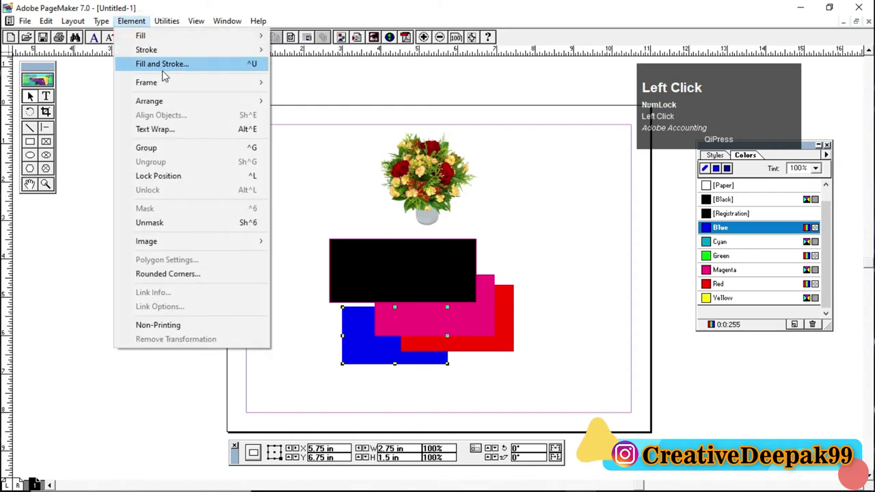
mouse_move(173, 103)
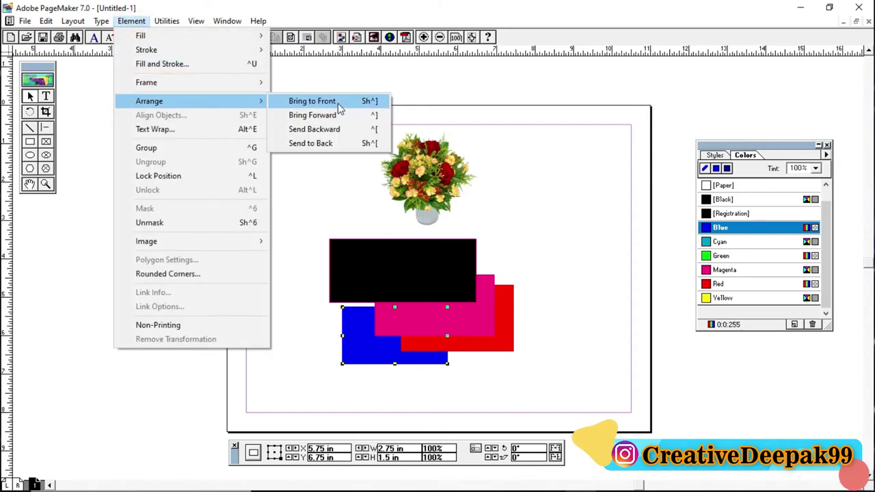
click(338, 103)
drag(421, 319, 399, 293)
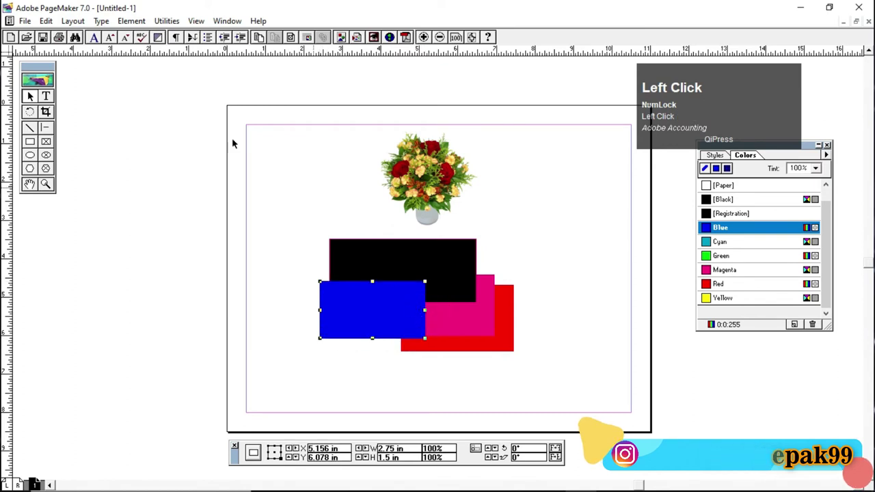
click(131, 20)
mouse_move(181, 103)
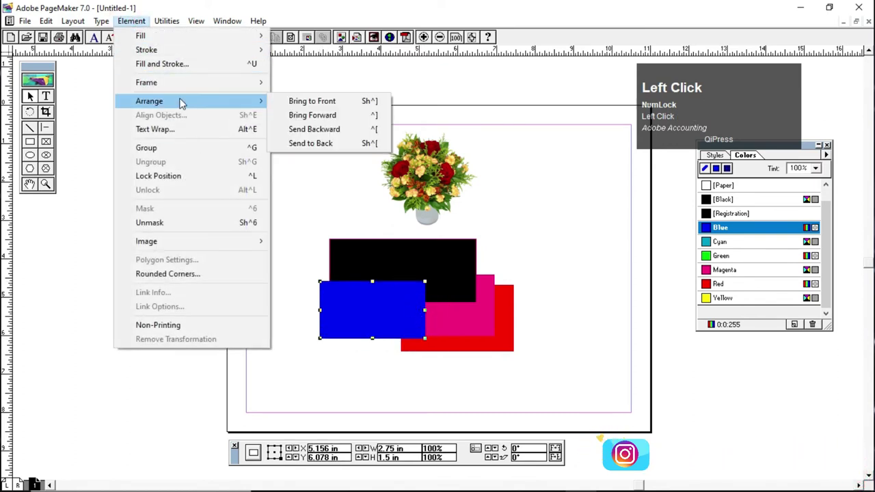
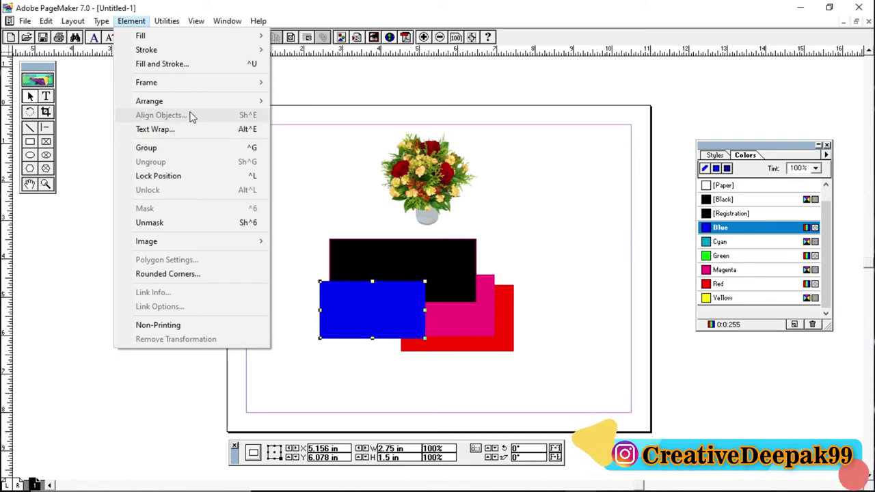
click(193, 117)
click(371, 171)
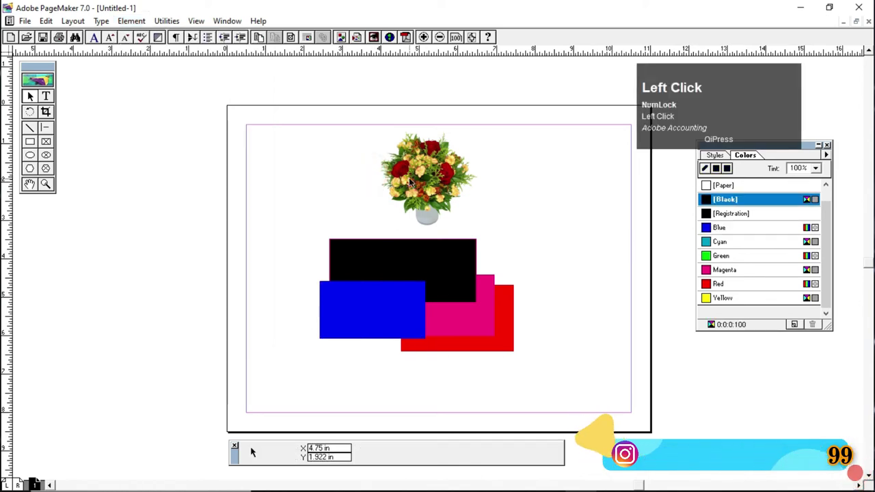
Delete the bouquet image and all four colored rectangles from the page
click(410, 184)
key(Delete)
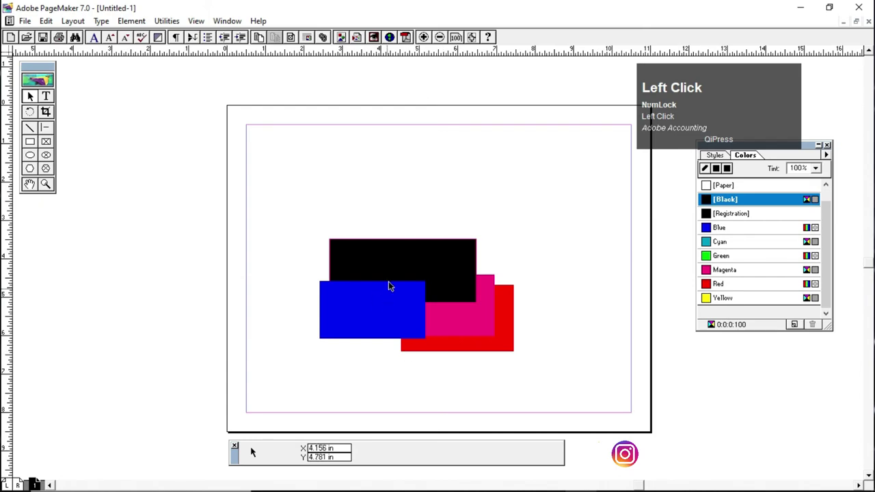
drag(279, 219, 592, 391)
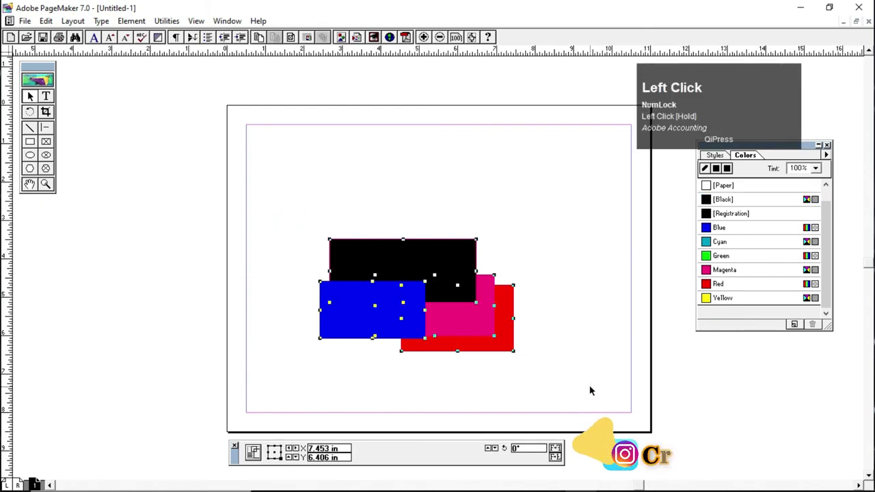
key(Delete)
Draw five upright black rectangles, about 0.5–0.7 in wide and 1.2–1.75 in tall, in an uneven row across the upper page
click(30, 141)
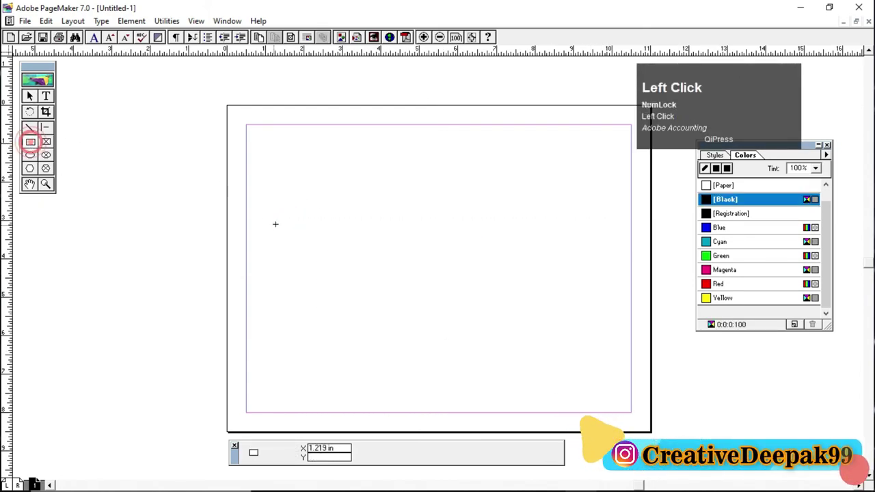
drag(274, 179, 301, 245)
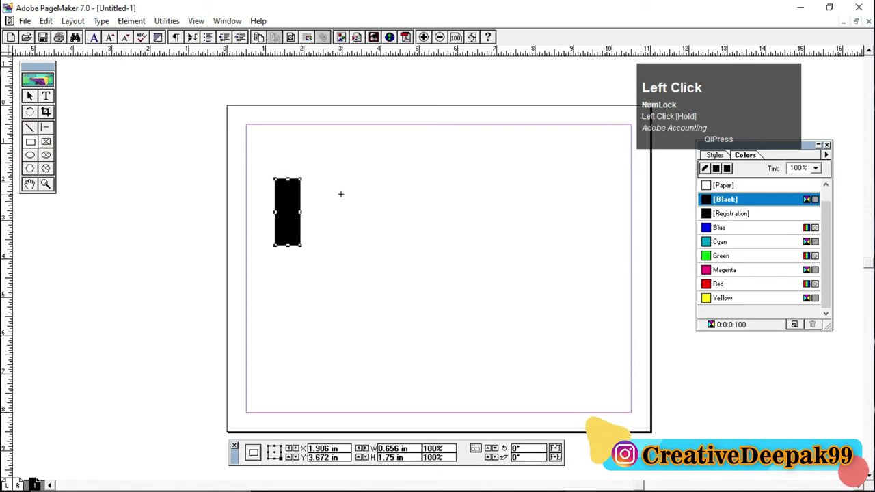
drag(338, 192, 358, 236)
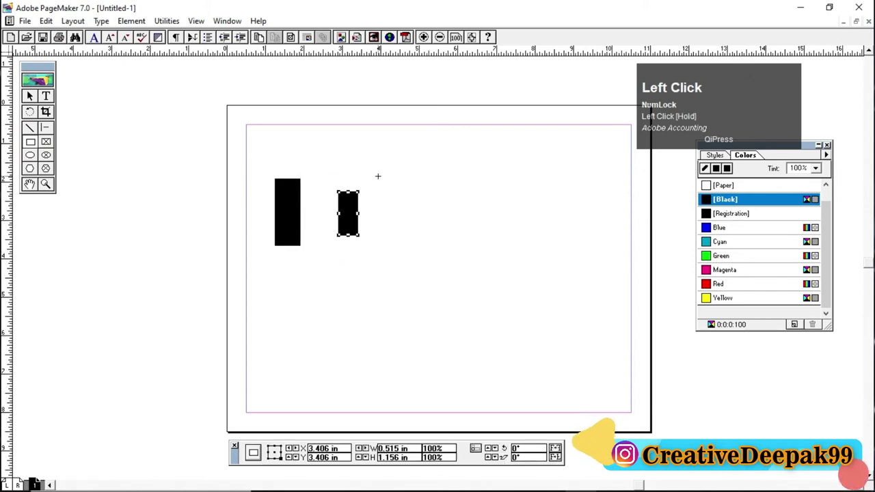
drag(377, 175, 404, 227)
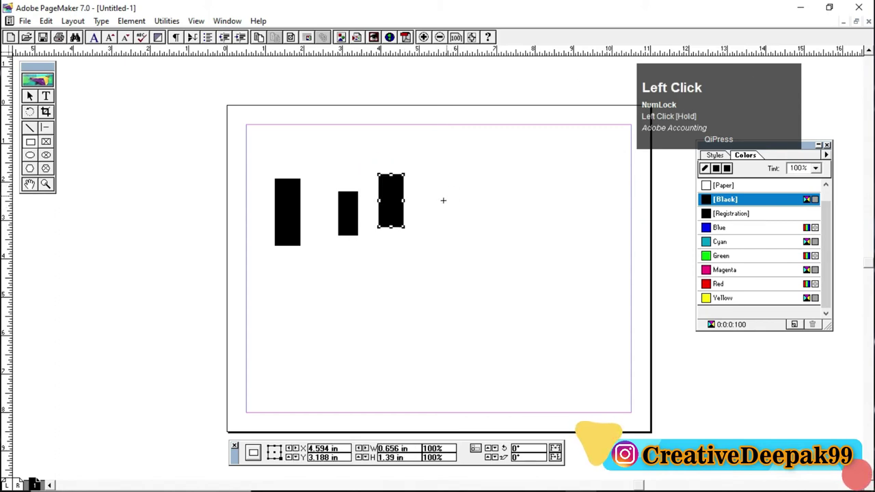
drag(429, 195, 458, 245)
click(482, 168)
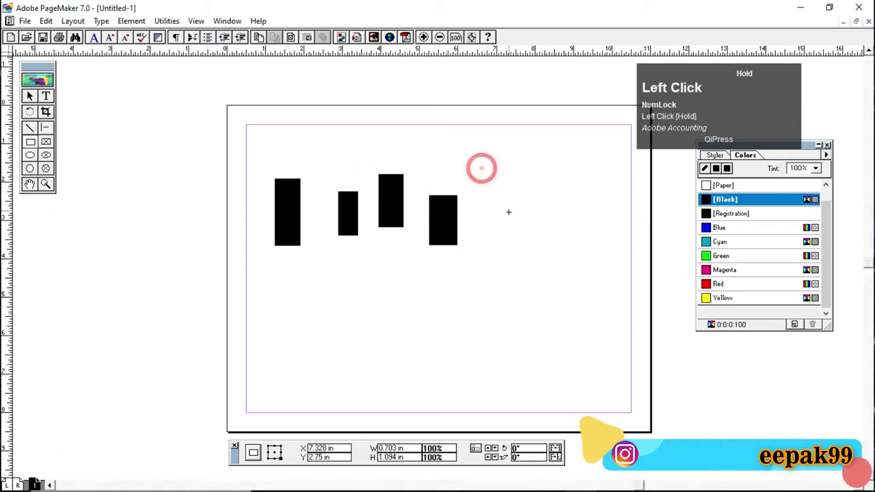
drag(508, 212, 509, 214)
click(29, 96)
click(391, 232)
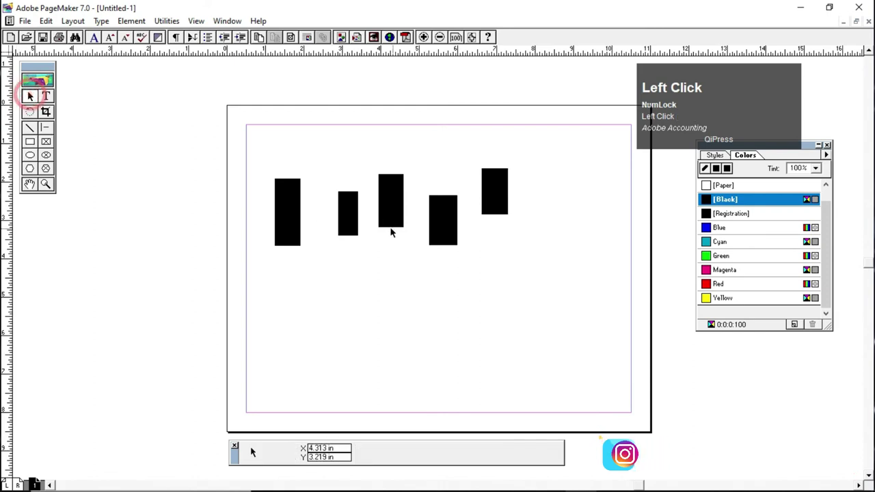
Color the second rectangle Magenta, the fourth Red and the third Green, counting along the row
click(350, 225)
click(757, 270)
click(444, 229)
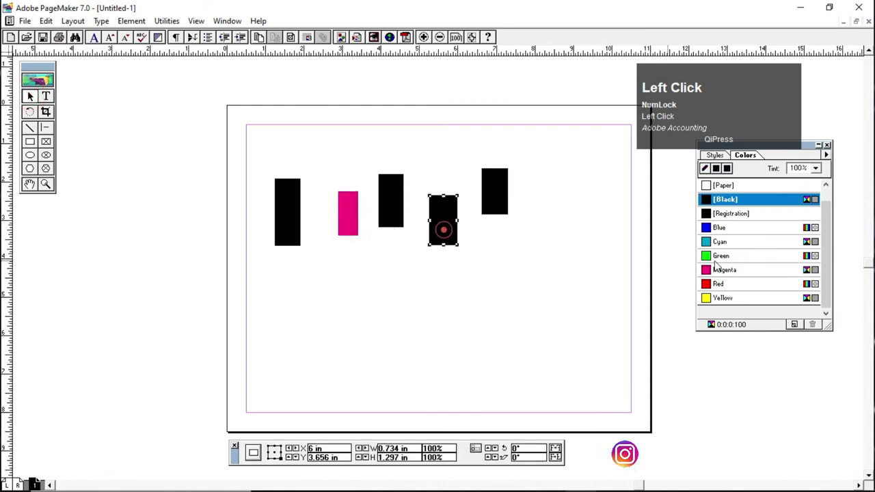
click(737, 284)
click(401, 208)
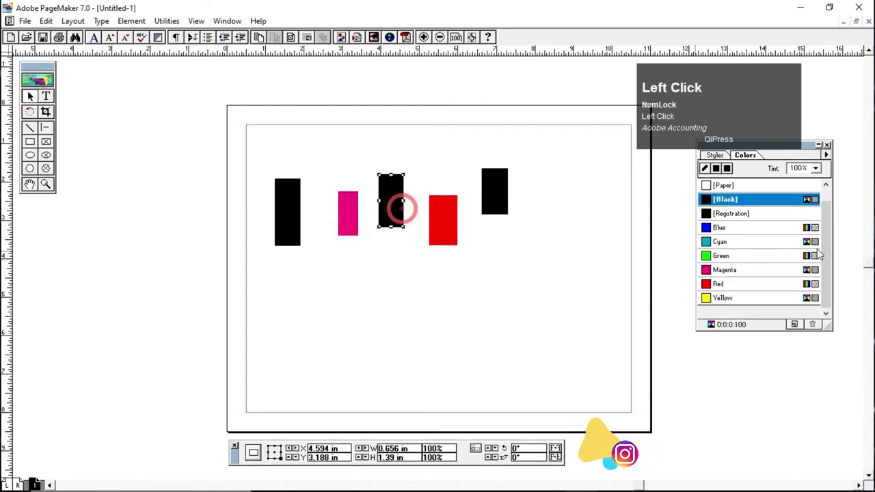
click(751, 257)
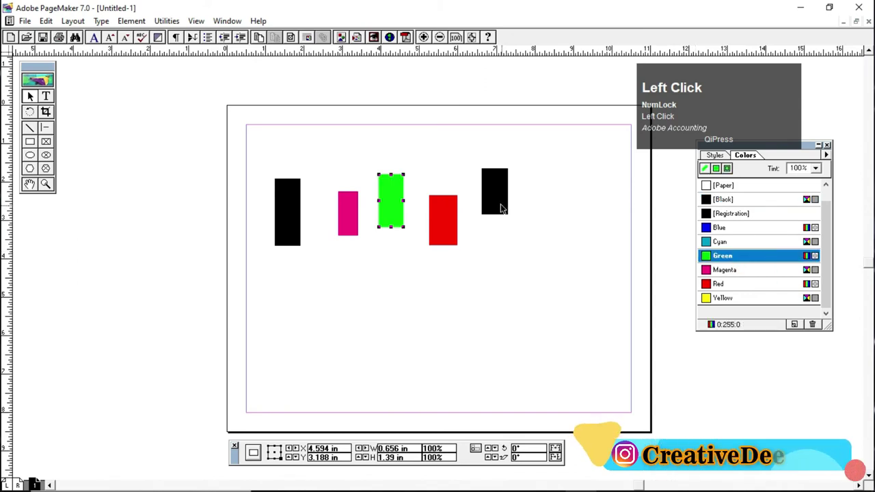
Color the fifth rectangle Yellow, and replace that color with Cyan
click(499, 200)
click(725, 297)
click(519, 309)
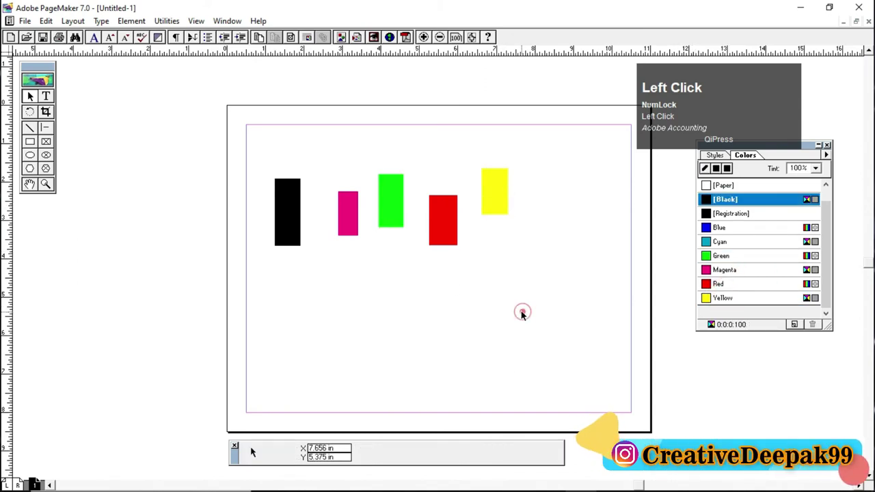
click(498, 200)
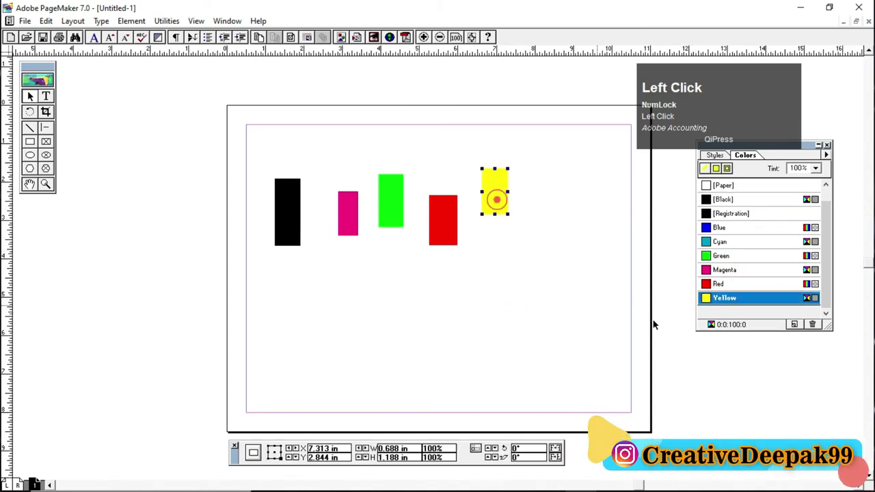
click(722, 242)
click(520, 280)
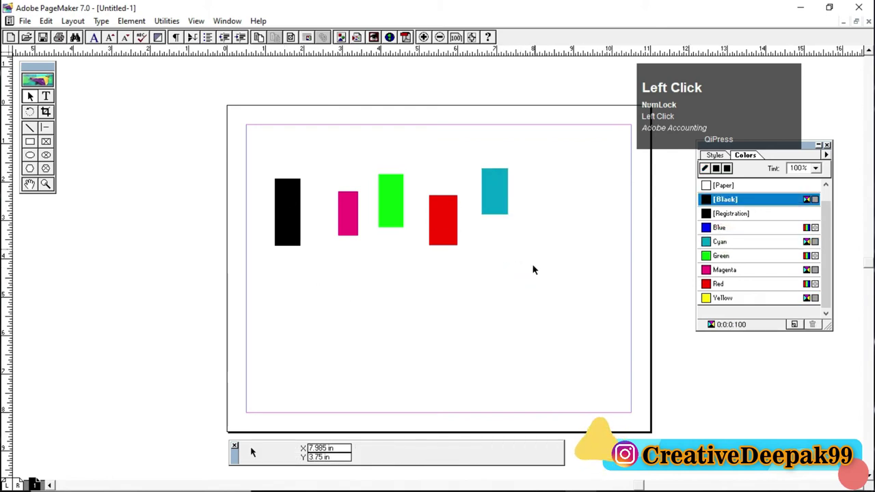
Move the cyan, green, magenta and black rectangles into a closer, roughly level row with the red one
drag(500, 214, 499, 242)
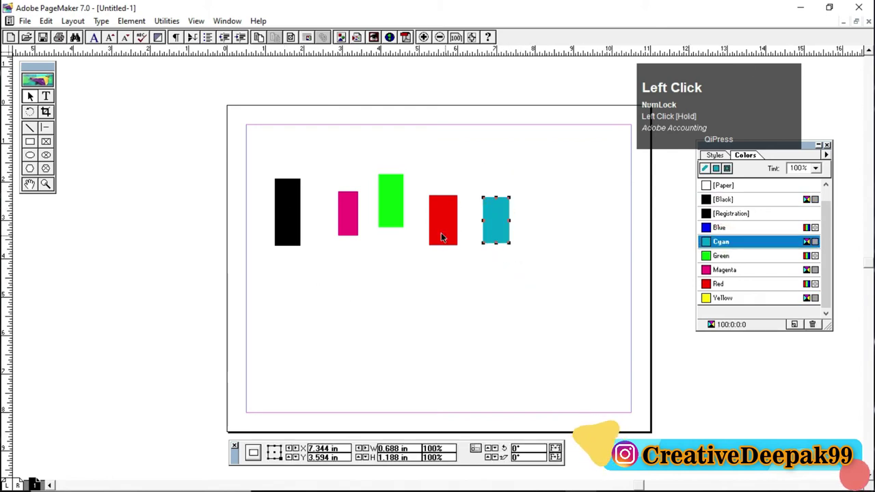
drag(396, 213, 355, 239)
drag(290, 228, 345, 237)
drag(273, 213, 292, 231)
Deselect all rectangles and check the availability of the Align Objects command with nothing selected
drag(255, 144, 576, 311)
click(319, 169)
click(132, 21)
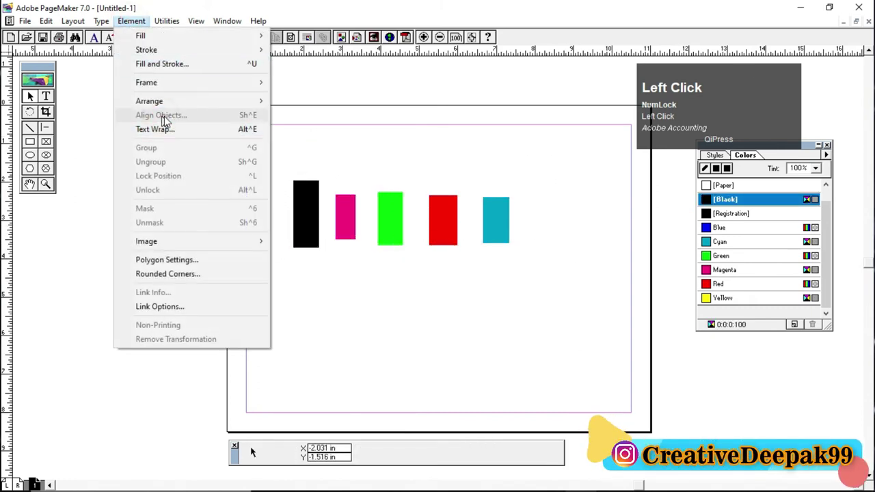
click(288, 157)
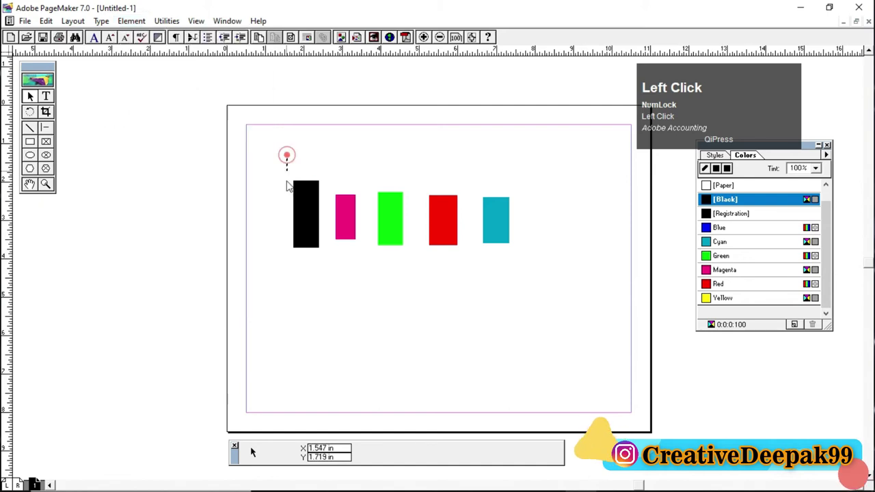
With all five rectangles selected, preview center and top alignment in Align Objects, and apply bottom alignment with left edges distributed horizontally within bounds
drag(288, 156, 576, 280)
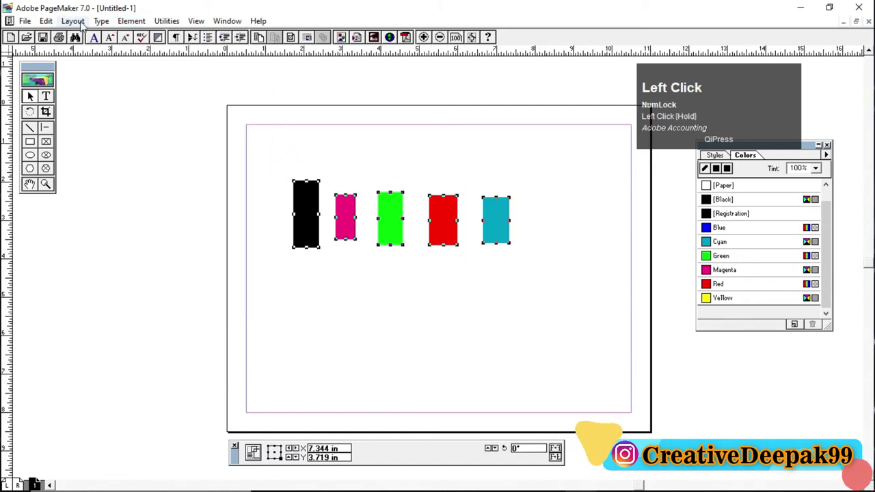
click(131, 21)
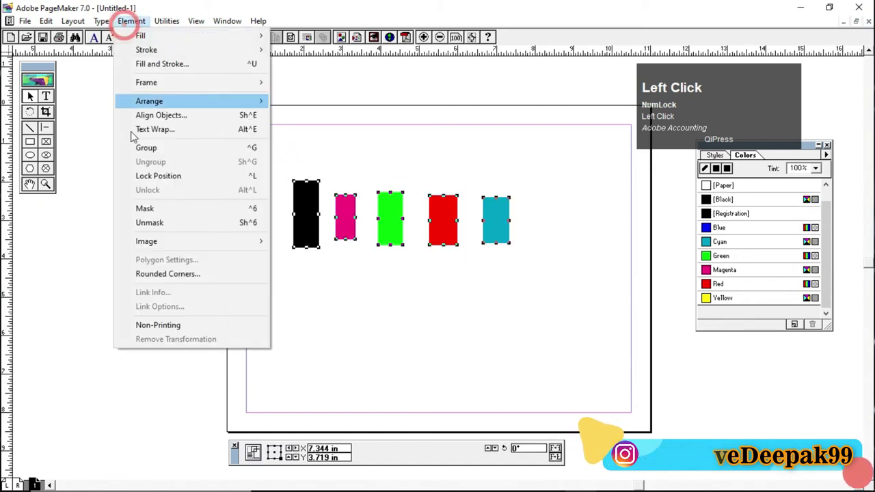
click(169, 117)
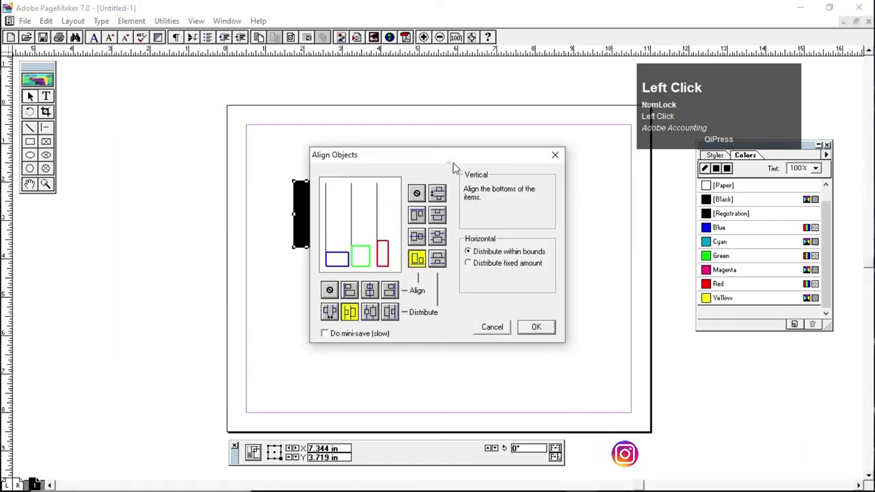
drag(453, 164, 542, 65)
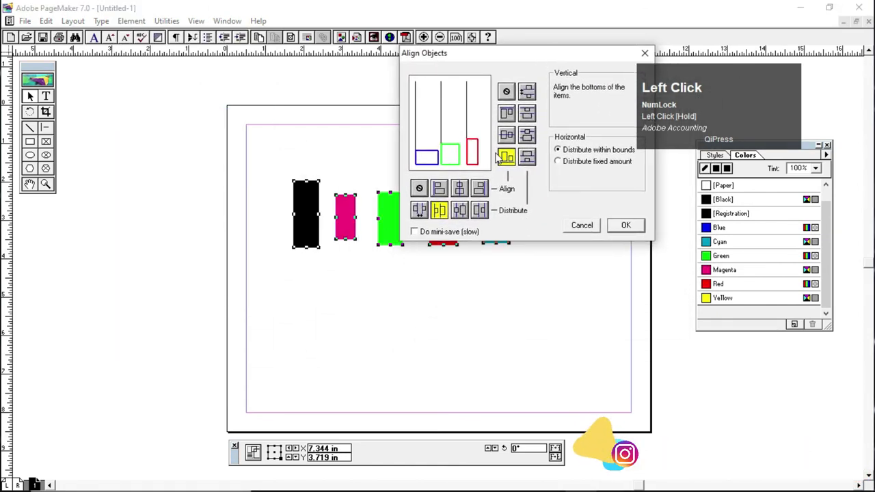
click(507, 135)
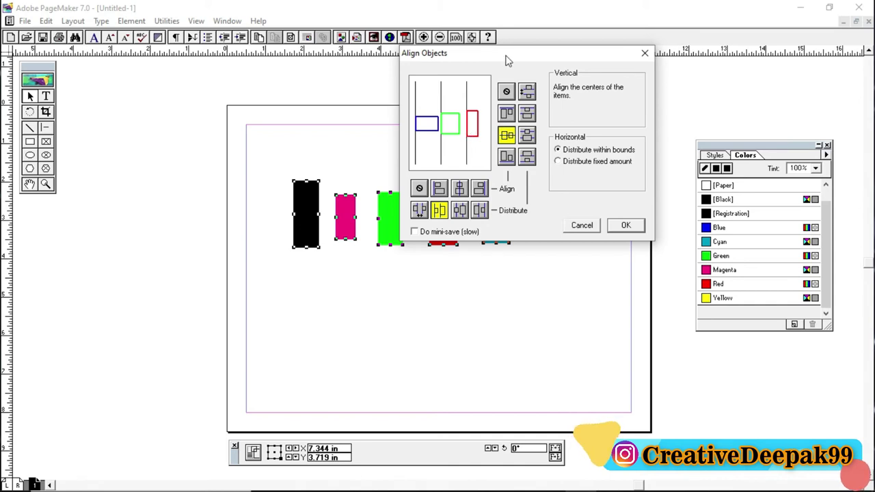
drag(503, 58, 632, 192)
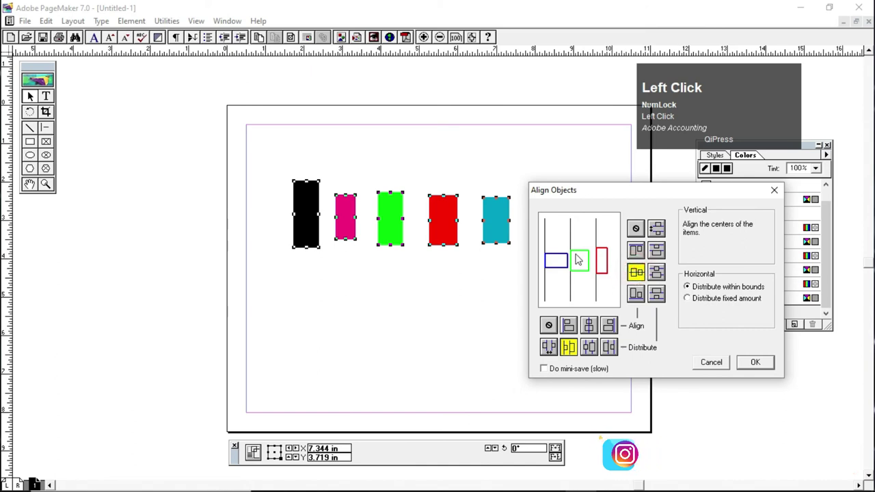
click(636, 251)
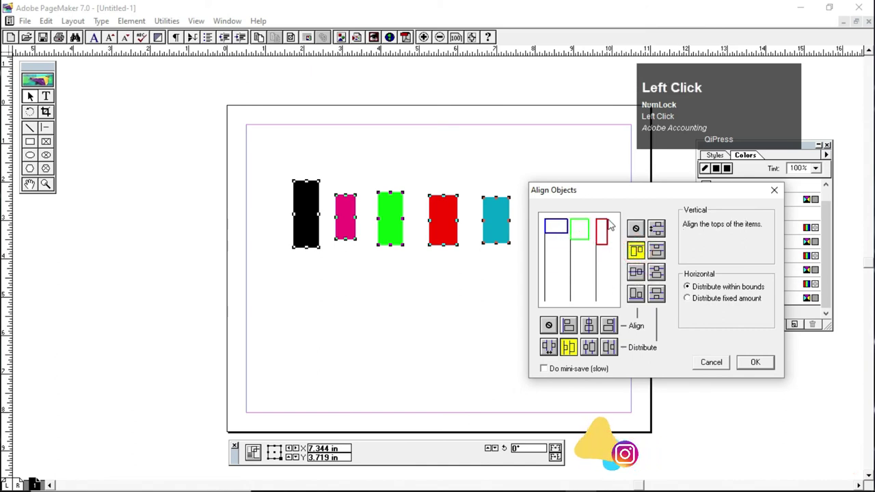
click(636, 294)
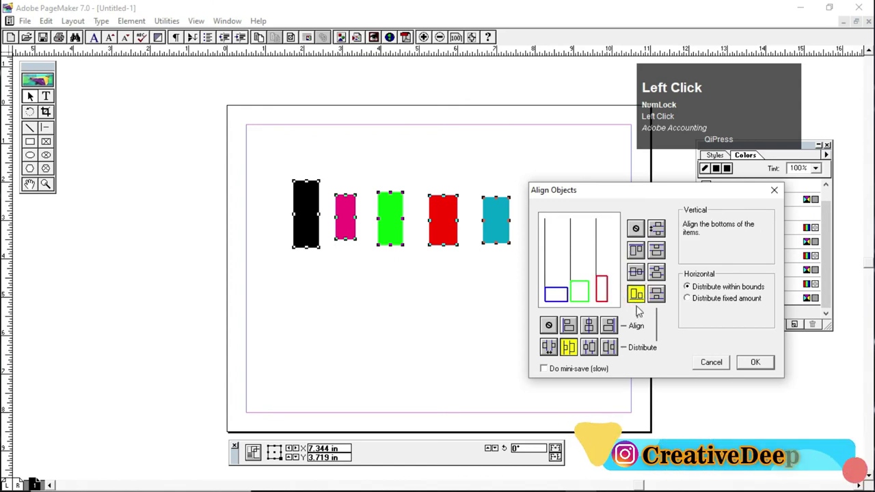
click(637, 294)
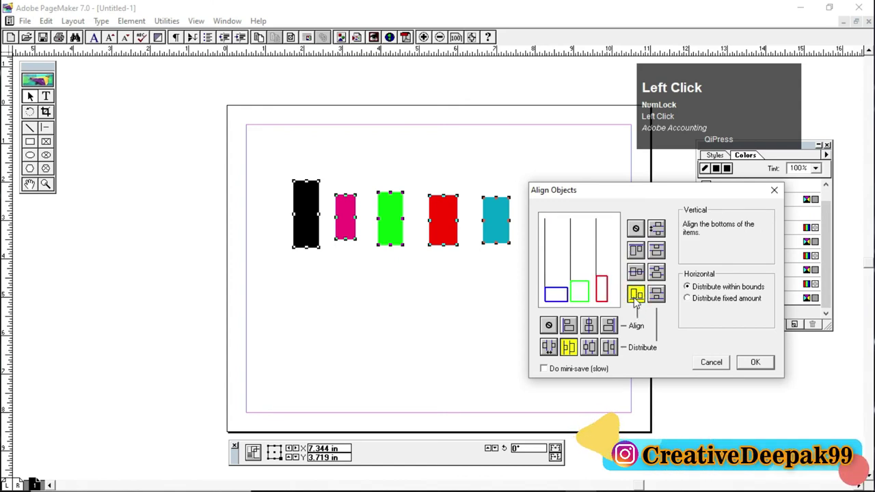
click(755, 362)
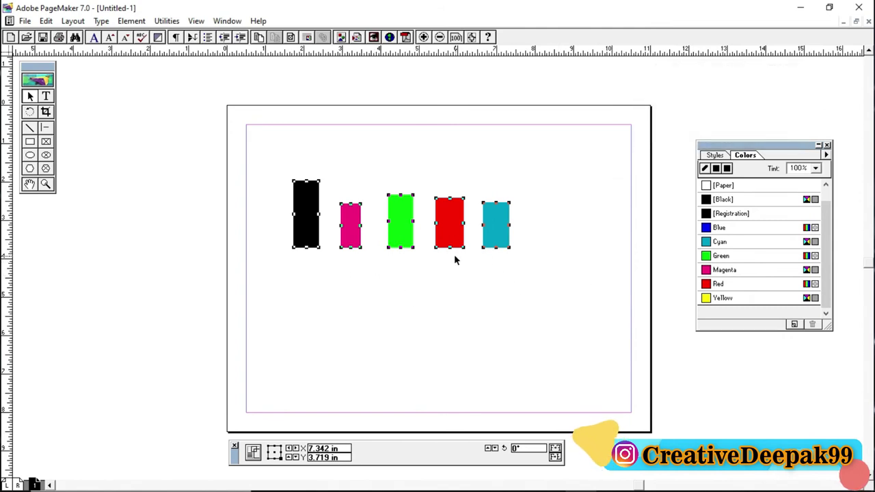
Align the tops of the five selected rectangles with Align Objects, keeping horizontal distribution within bounds
click(135, 24)
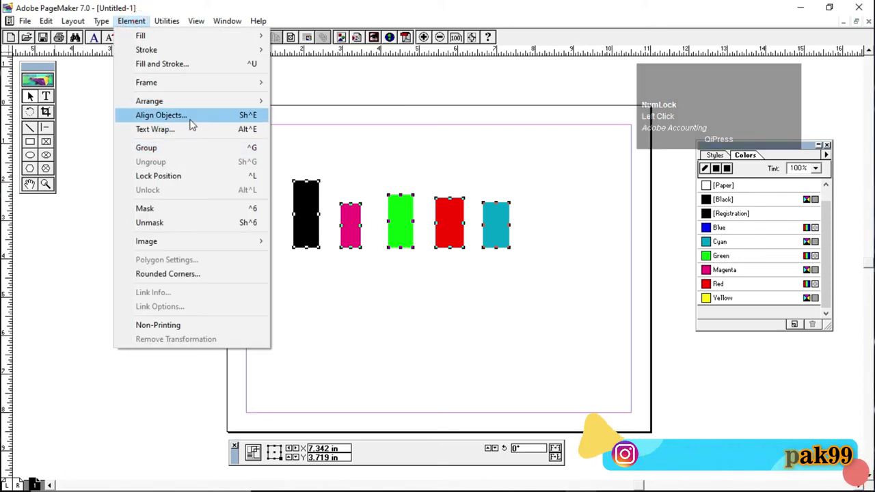
click(189, 115)
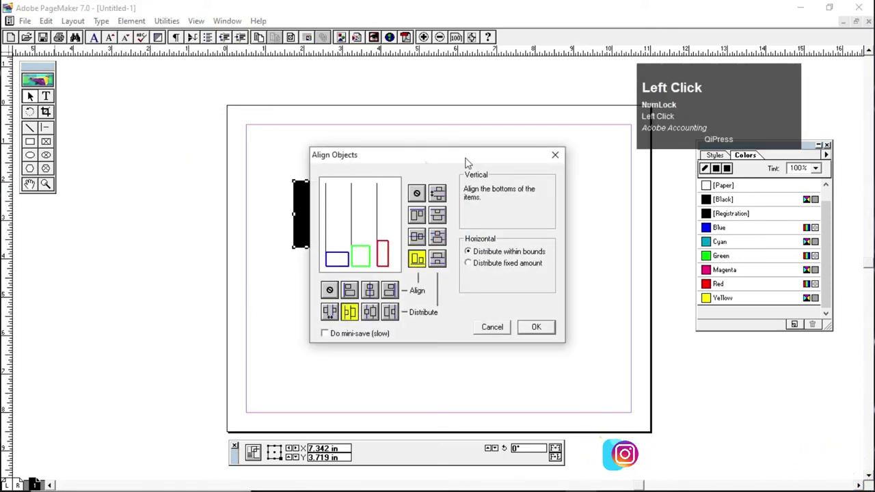
drag(466, 162, 666, 176)
click(617, 231)
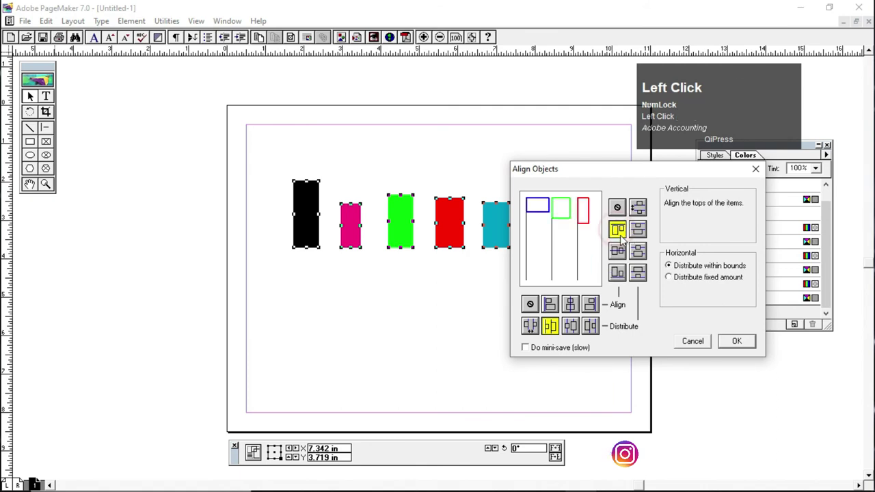
click(737, 341)
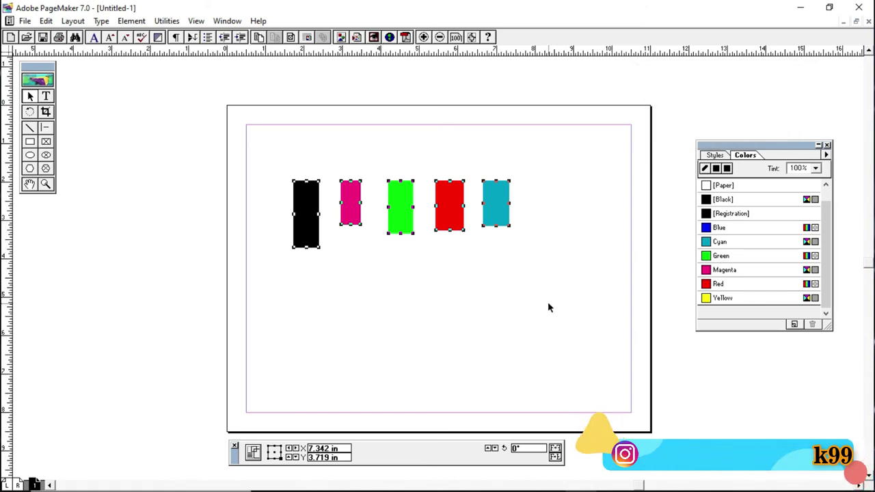
Shift the cyan, red, green and magenta rectangles to uneven heights and spacing, with the red one lower and close to the green one
click(500, 225)
drag(518, 230, 518, 230)
drag(456, 220, 475, 227)
drag(413, 217, 428, 220)
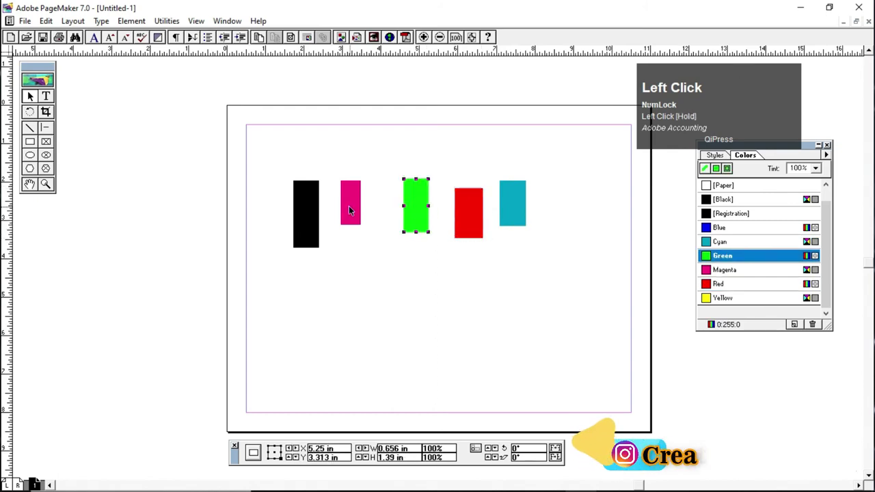
drag(349, 206, 366, 211)
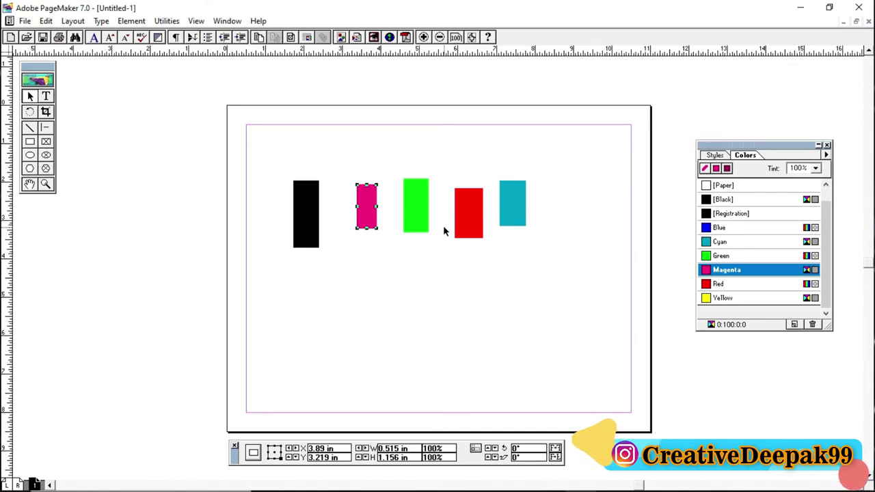
drag(461, 236, 446, 243)
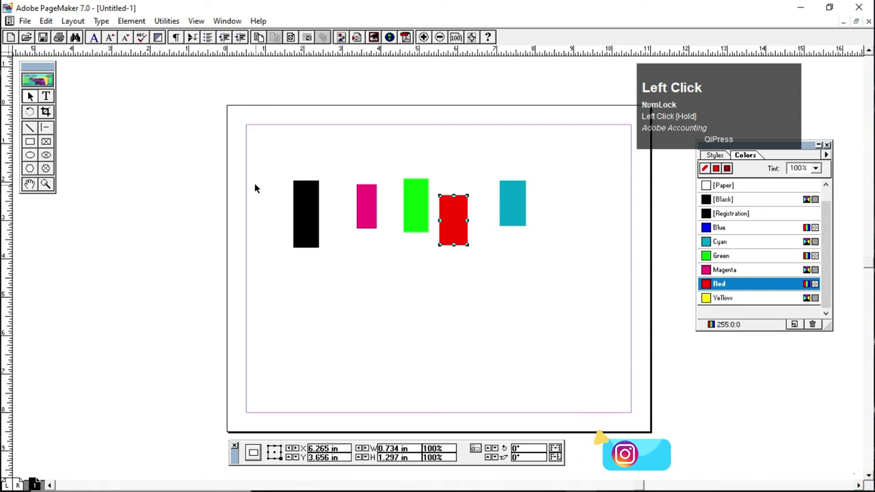
Select all five rectangles and distribute them with equal spacing both vertically and horizontally within bounds using Align Objects
drag(258, 152, 557, 266)
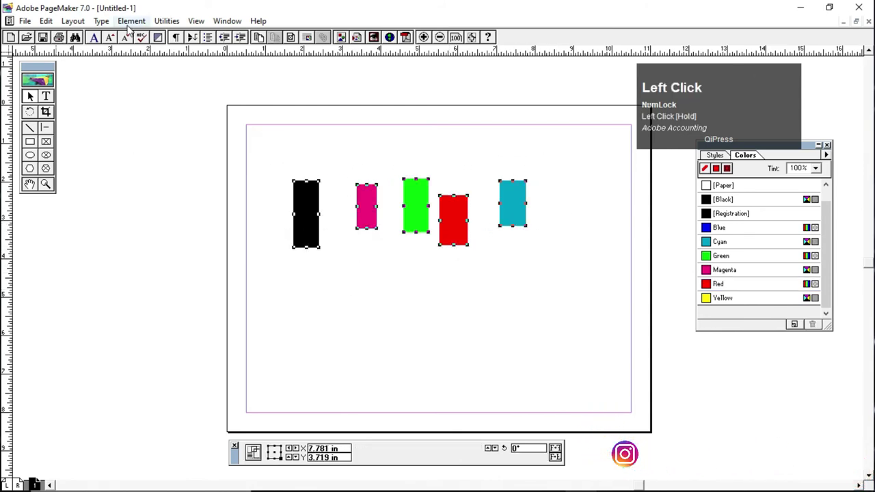
click(127, 23)
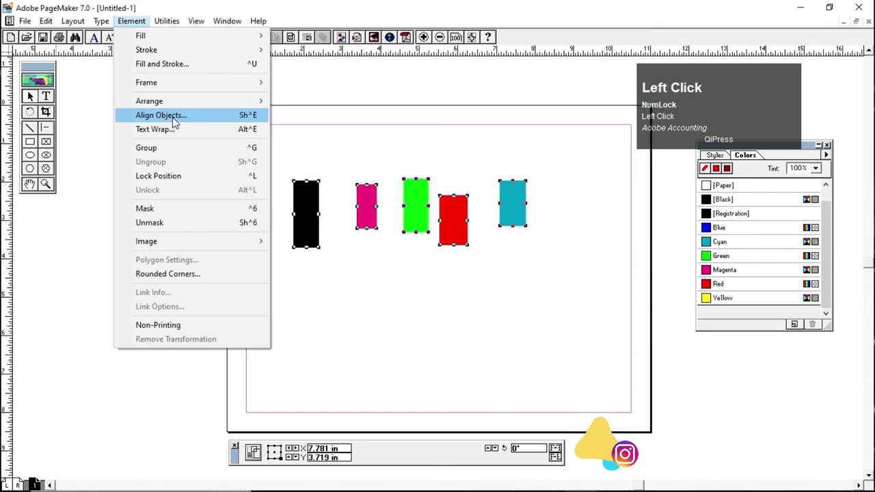
click(248, 114)
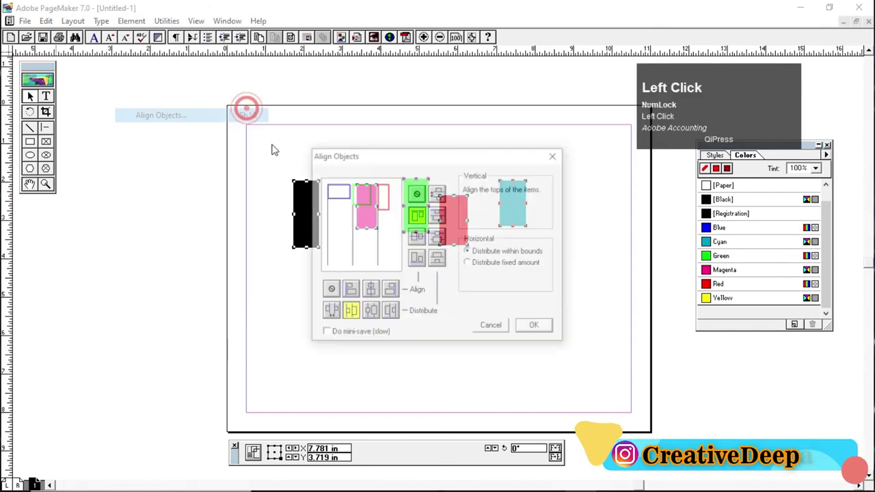
drag(482, 159, 602, 175)
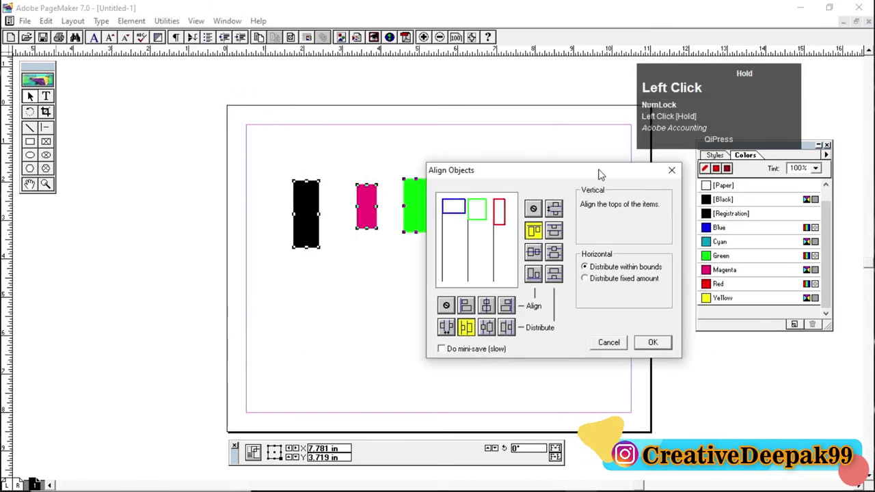
click(557, 209)
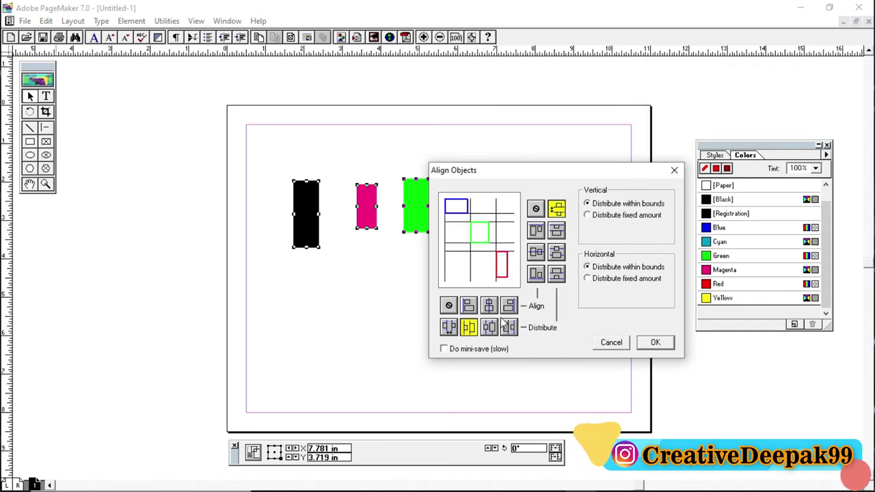
click(450, 328)
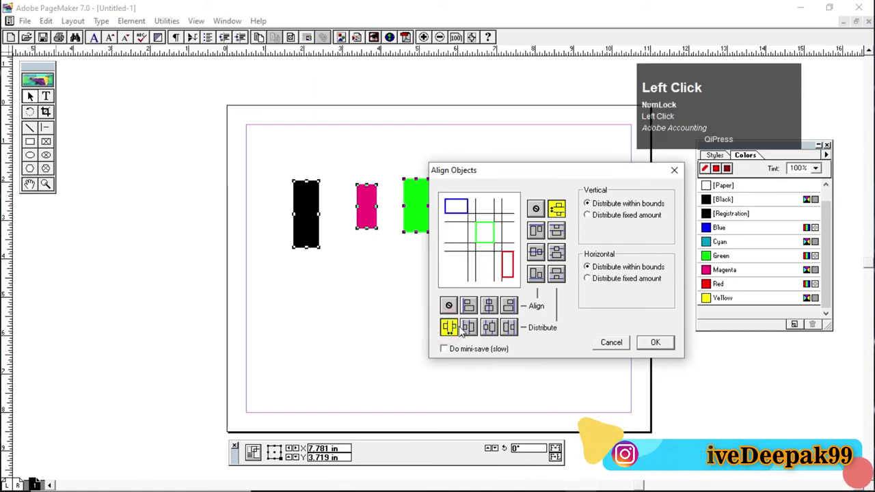
click(449, 331)
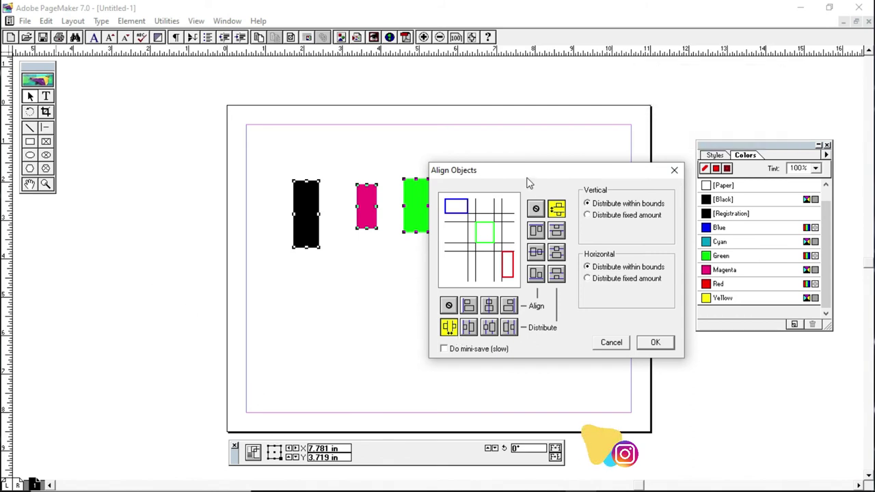
drag(526, 171, 675, 187)
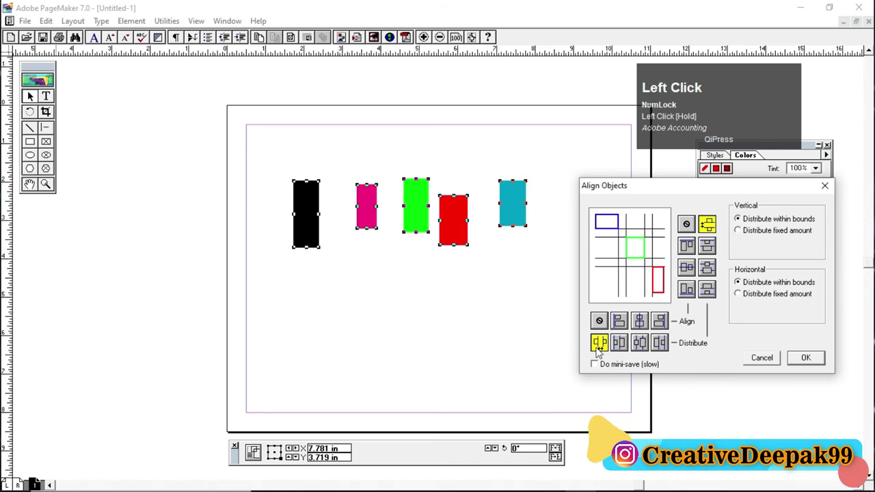
click(806, 360)
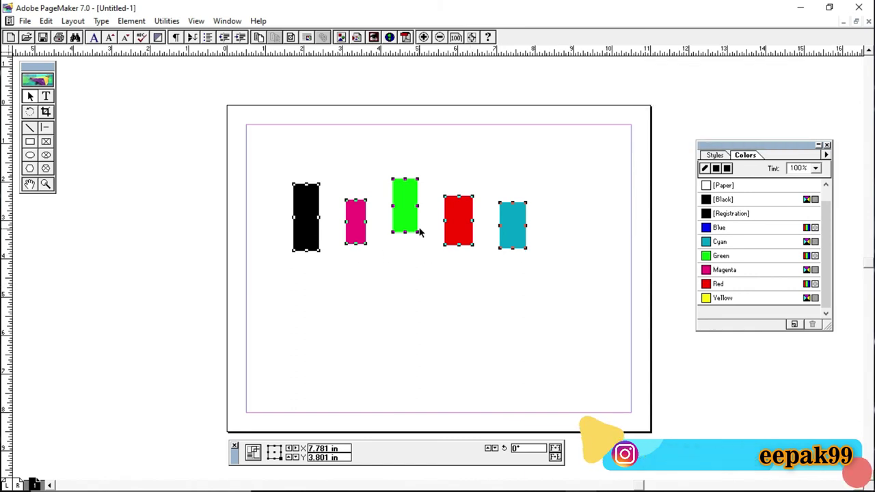
Align the bottoms of the five selected rectangles with Align Objects, keeping equal horizontal spacing distributed within bounds
click(132, 20)
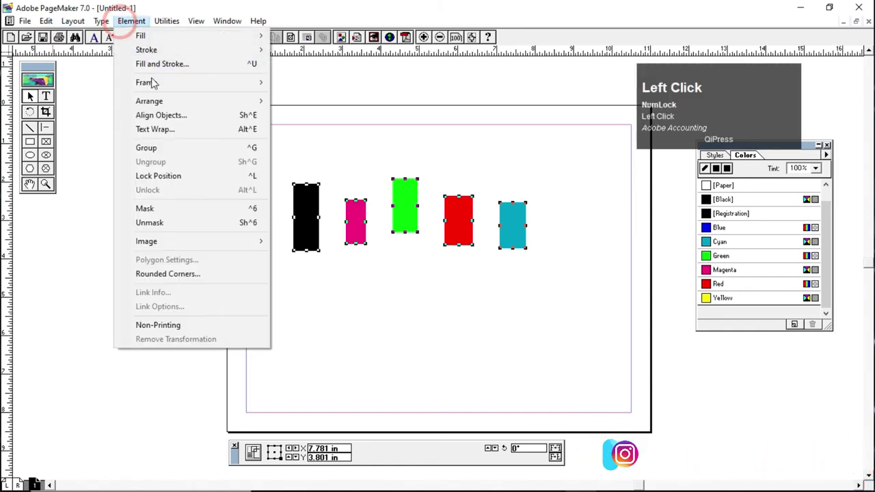
click(164, 117)
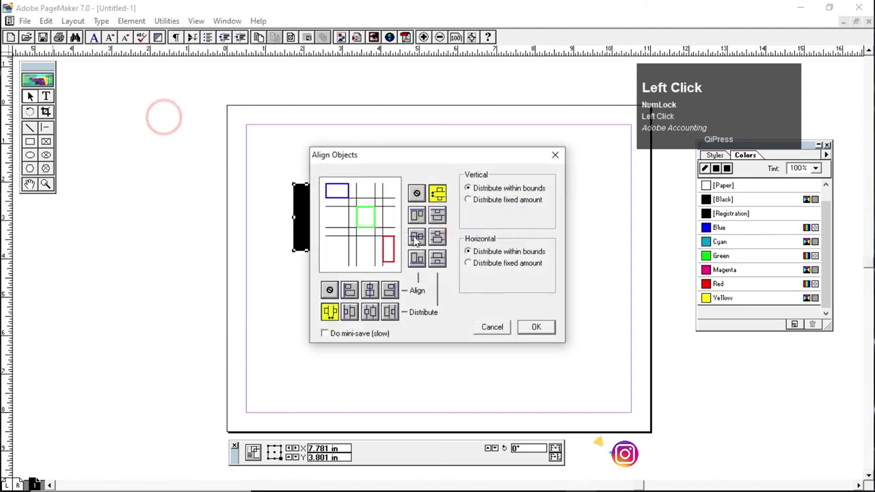
drag(445, 163, 632, 170)
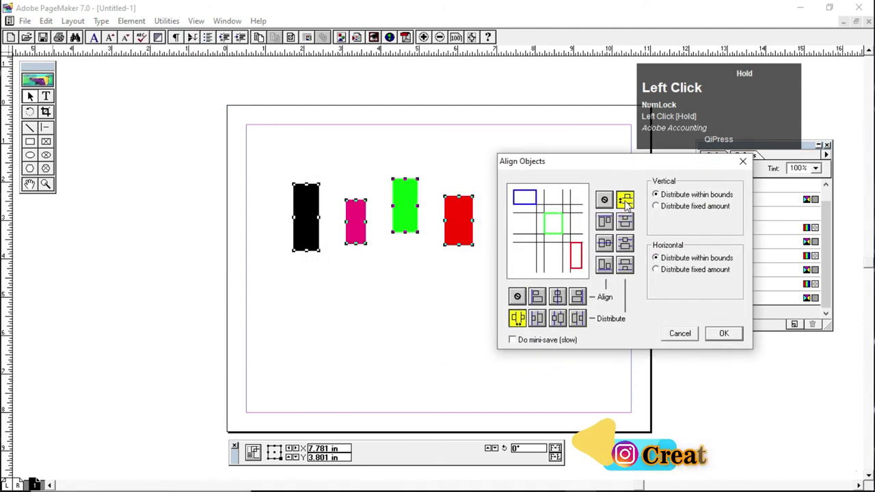
click(605, 267)
click(724, 333)
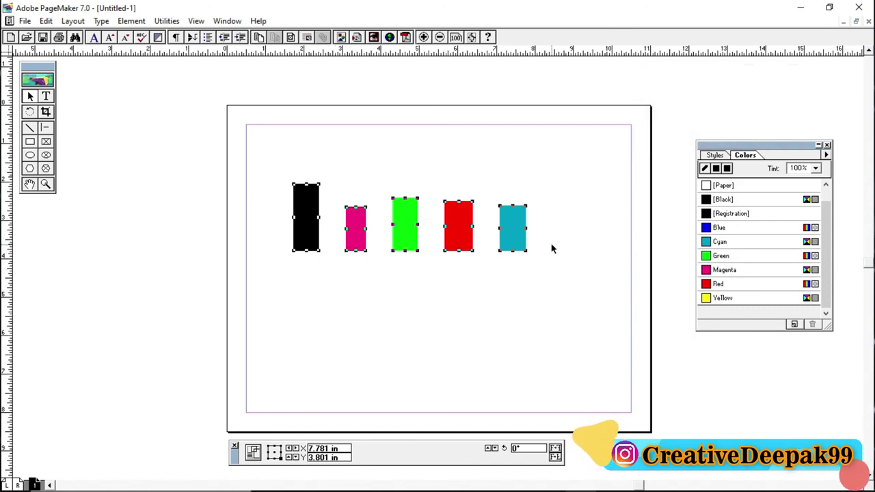
Scatter the rectangles to uneven heights and gaps across the page, with the green one lowest and the magenta one closer to it
drag(517, 241, 584, 231)
click(547, 325)
drag(483, 223, 540, 230)
drag(422, 239, 462, 265)
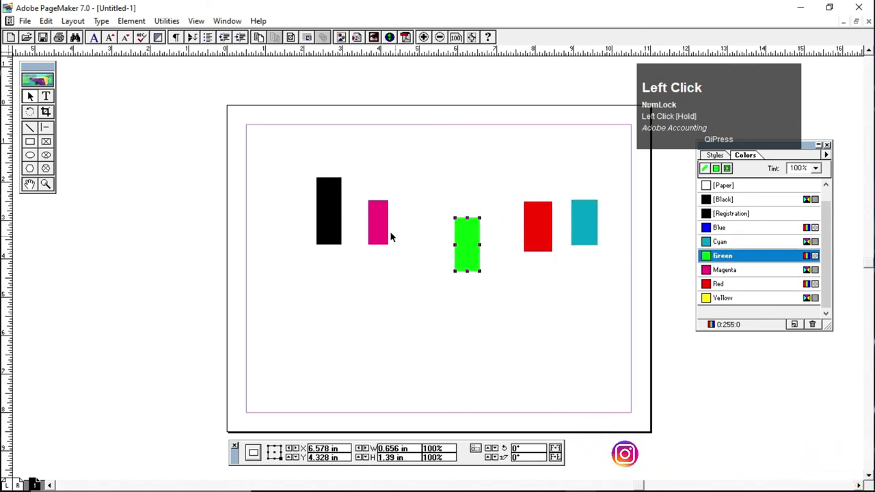
drag(384, 233, 416, 231)
mouse_move(536, 255)
mouse_down()
mouse_move(511, 220)
mouse_move(537, 244)
mouse_up()
Select all five rectangles, align their bottoms and distribute them with equal horizontal spacing within bounds using Align Objects
drag(268, 145, 626, 301)
click(144, 22)
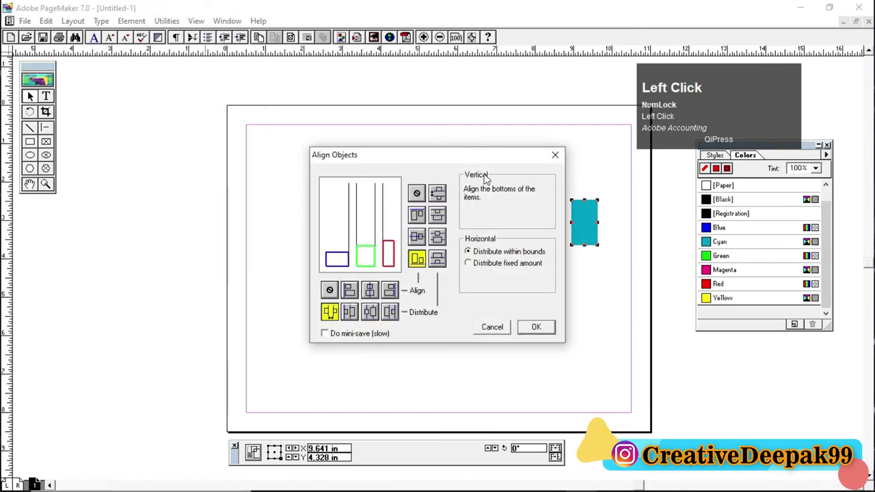
drag(471, 161, 669, 188)
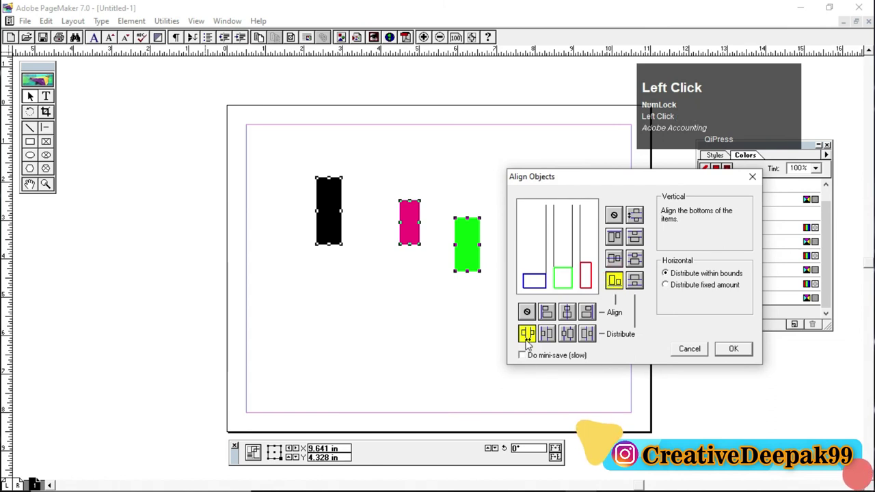
click(733, 349)
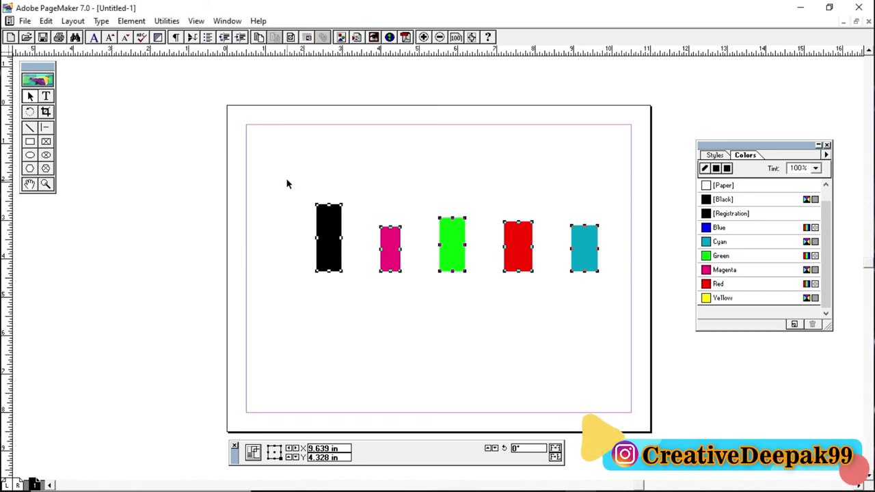
Rearrange the rectangles into a rough vertical column ordered cyan, black, magenta, green and red, with cyan straddling the page's upper edge
drag(285, 178, 618, 296)
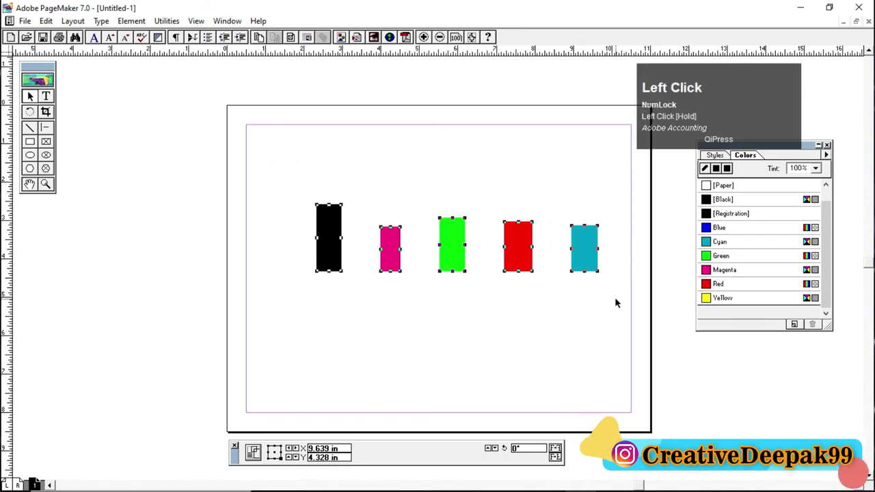
click(557, 330)
drag(329, 250, 366, 227)
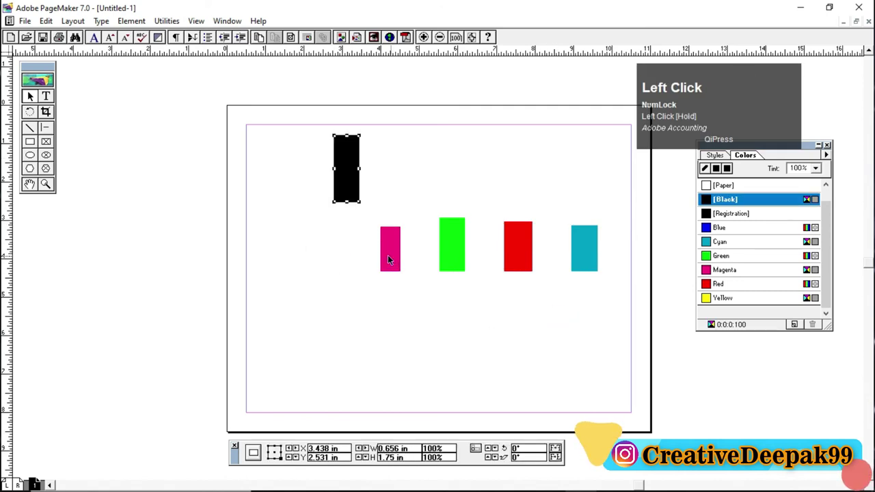
drag(387, 259, 335, 256)
drag(449, 264, 330, 349)
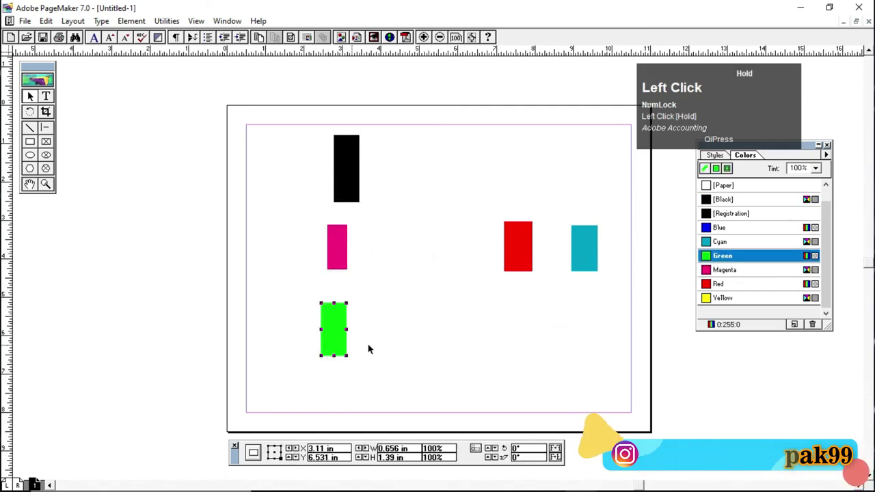
drag(524, 264, 341, 413)
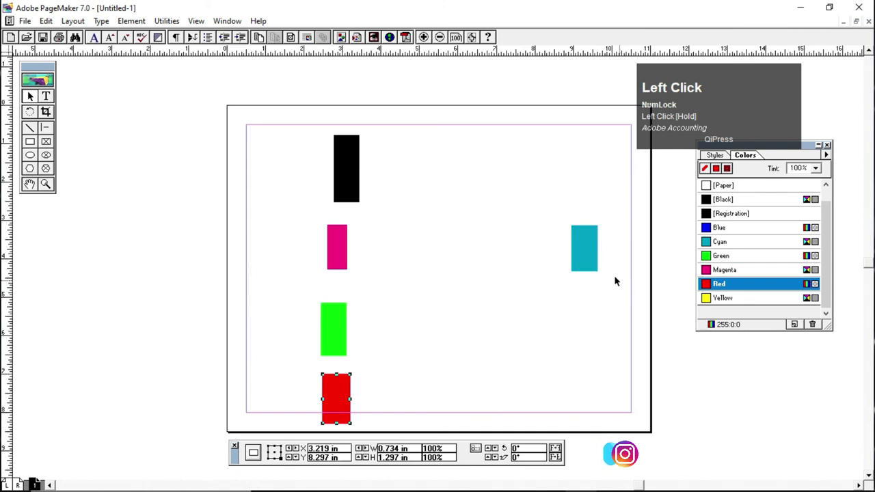
drag(592, 264, 329, 114)
Shorten the black rectangle to about the cyan one's height and move the magenta, green and red ones up into a tighter, uneven column
drag(340, 256, 332, 236)
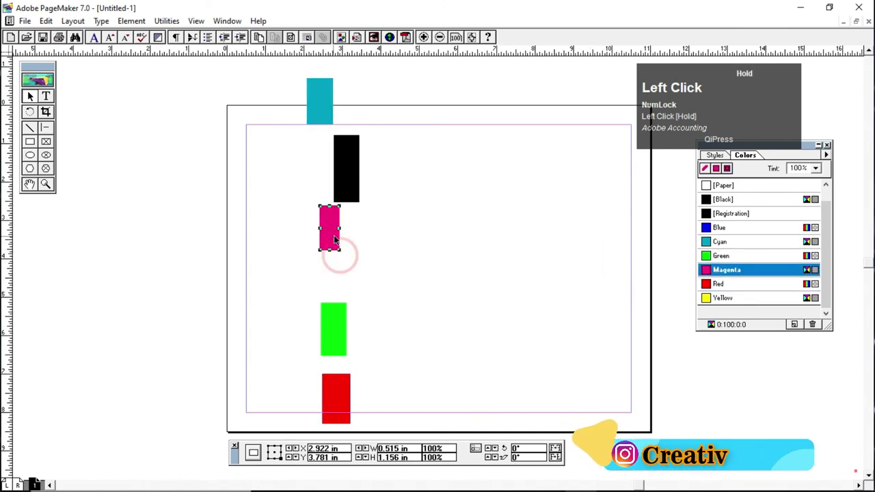
click(347, 194)
drag(347, 202, 313, 171)
drag(338, 241, 327, 233)
drag(332, 322, 322, 282)
drag(334, 383, 314, 354)
Select the five stacked rectangles and, in Align Objects, try left-side alignment before choosing horizontal center alignment
drag(277, 68, 394, 412)
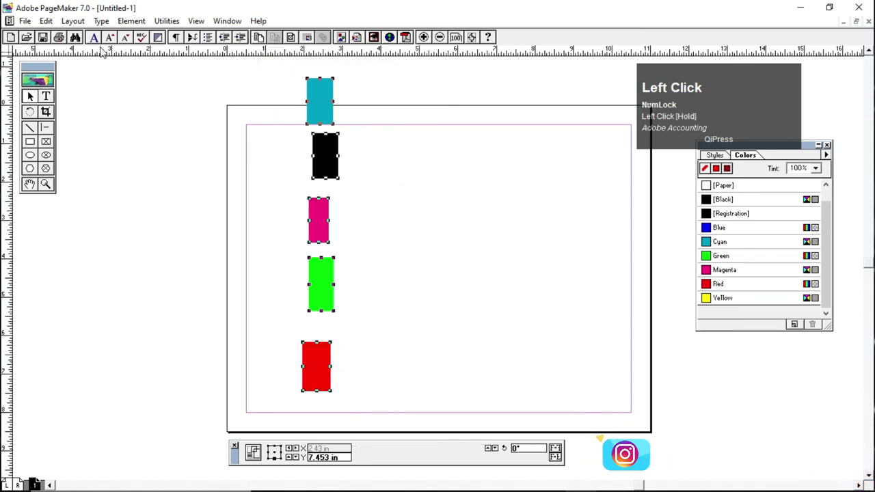
click(125, 22)
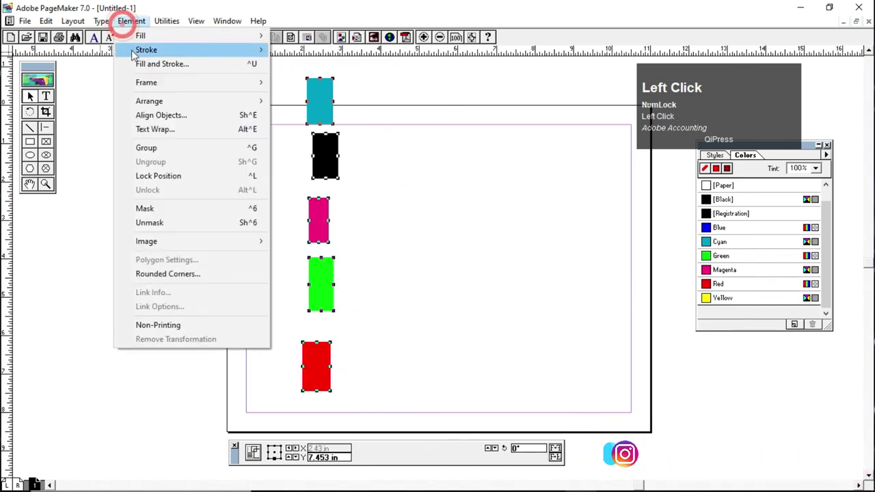
click(175, 118)
drag(445, 156, 517, 96)
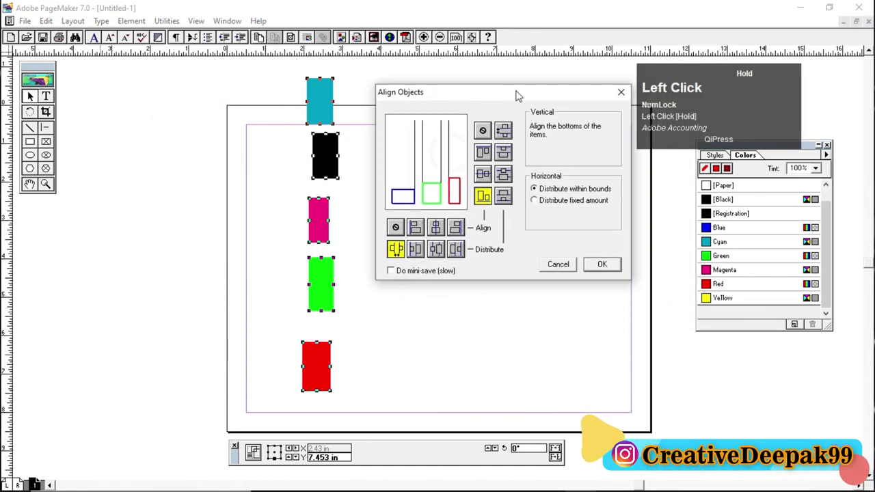
click(417, 231)
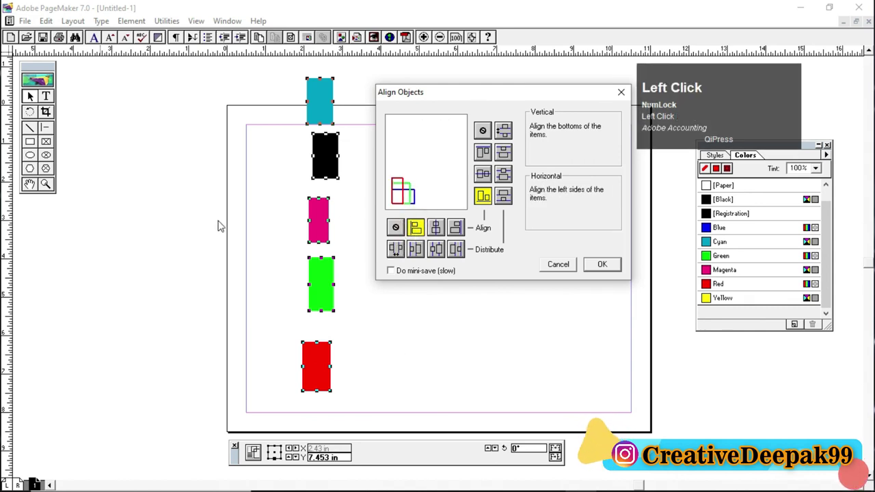
click(437, 230)
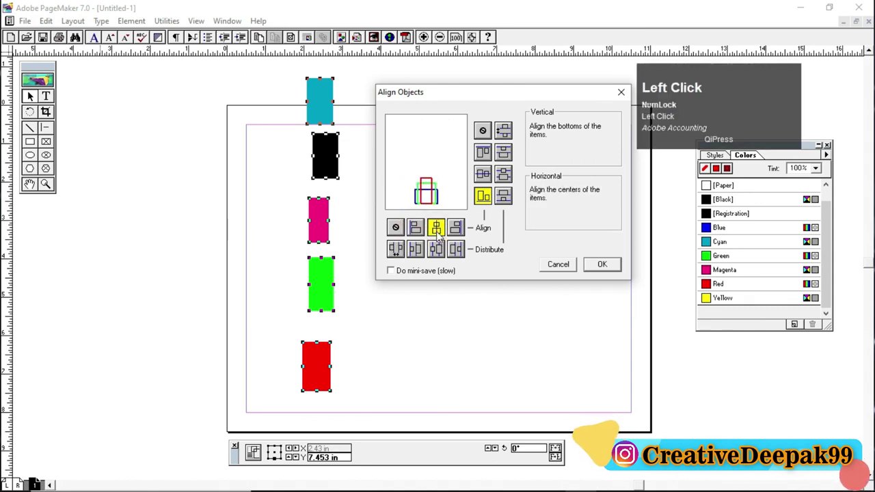
Compare the vertical center, top and bottom options, and apply distribution by tops within bounds to the centered column
click(483, 175)
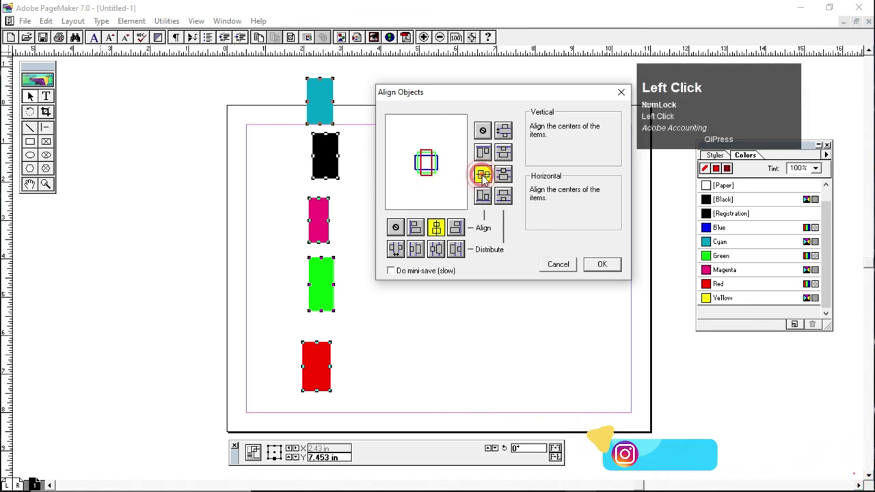
click(504, 176)
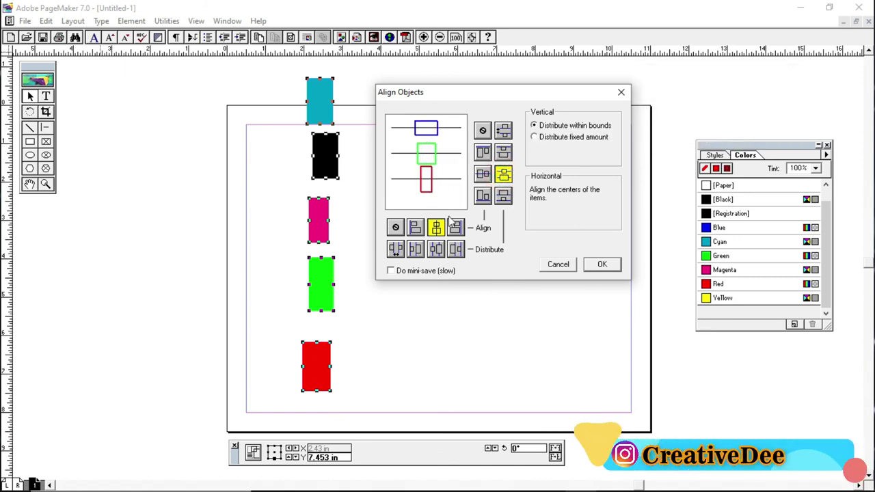
click(504, 153)
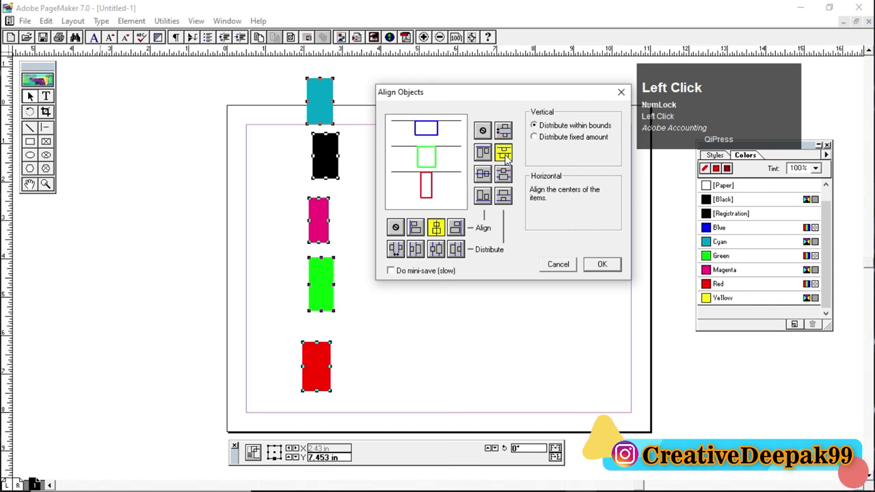
click(505, 198)
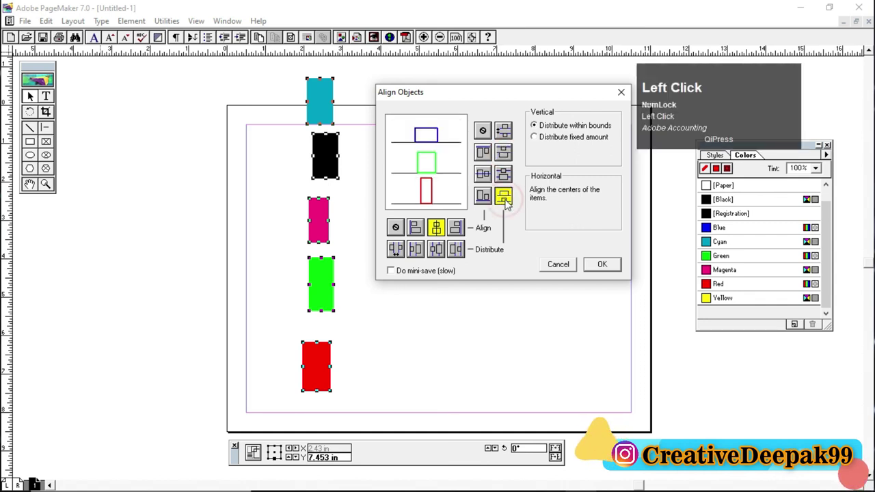
click(504, 153)
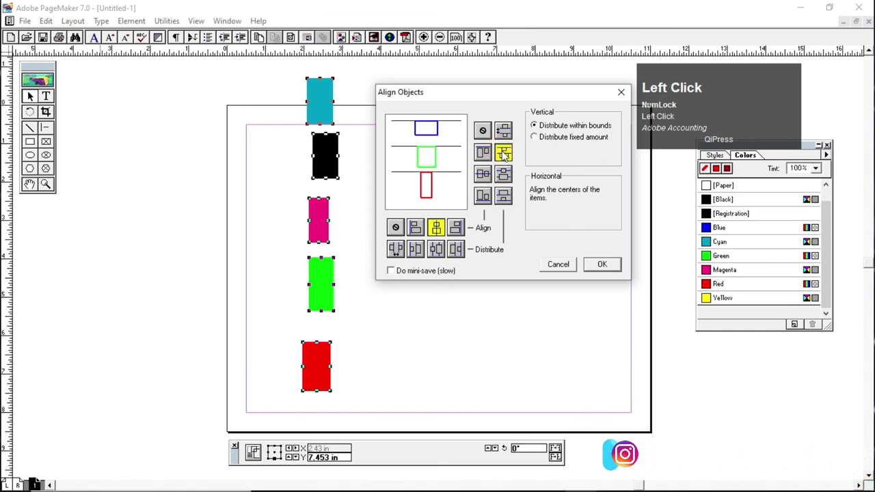
click(602, 267)
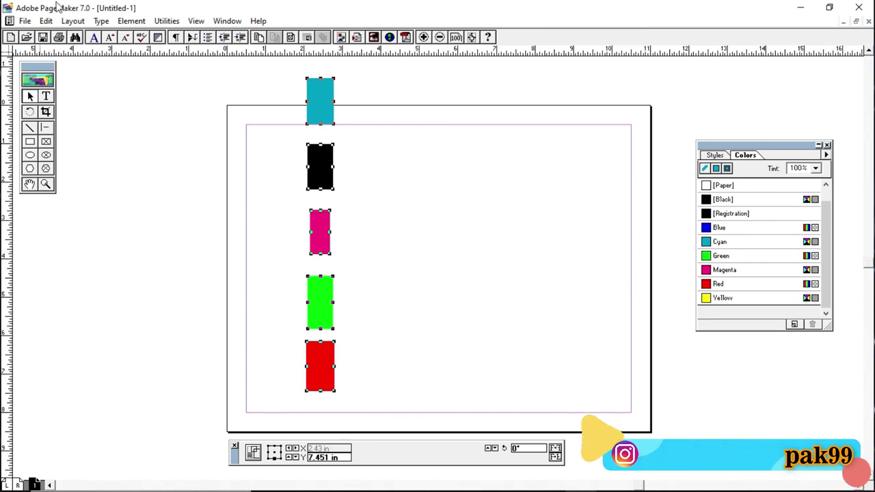
Distribute the column of rectangles with equal vertical spacing within bounds, keeping their horizontal centers aligned, and deselect them
click(131, 21)
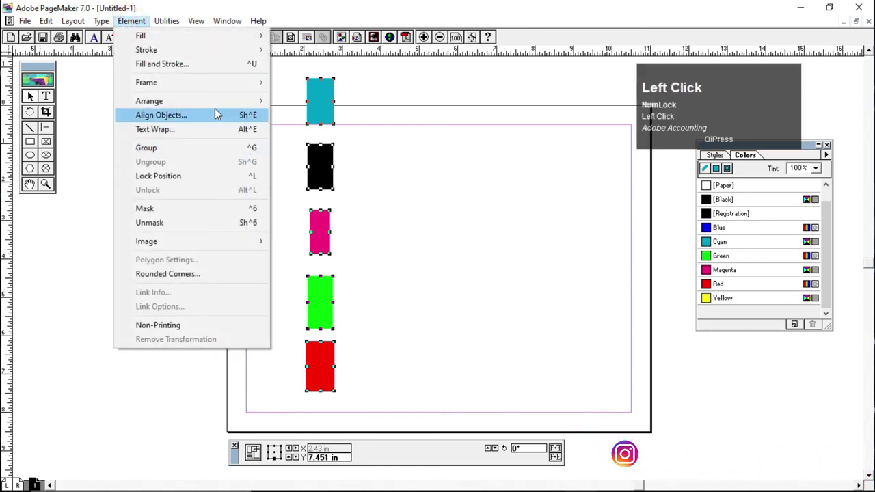
click(199, 115)
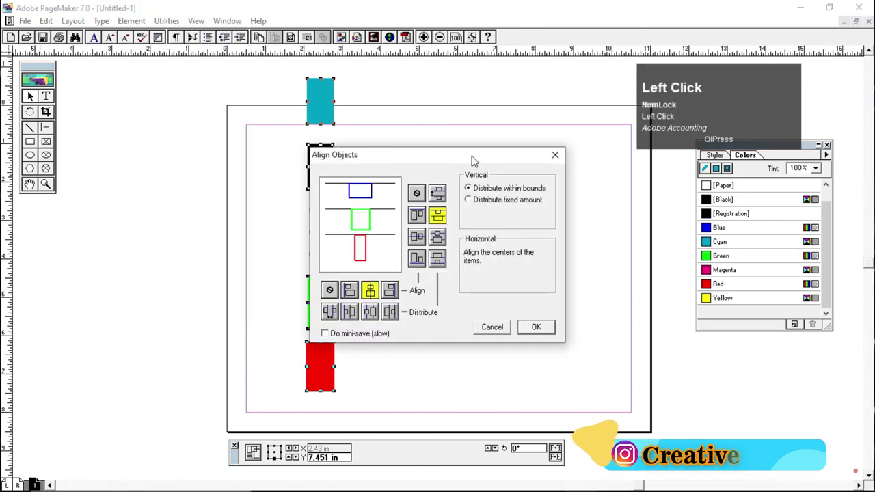
click(493, 134)
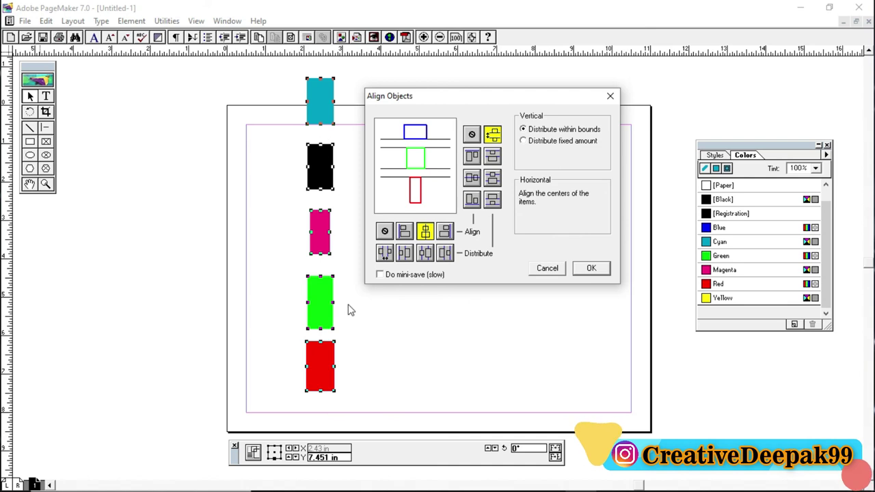
click(590, 269)
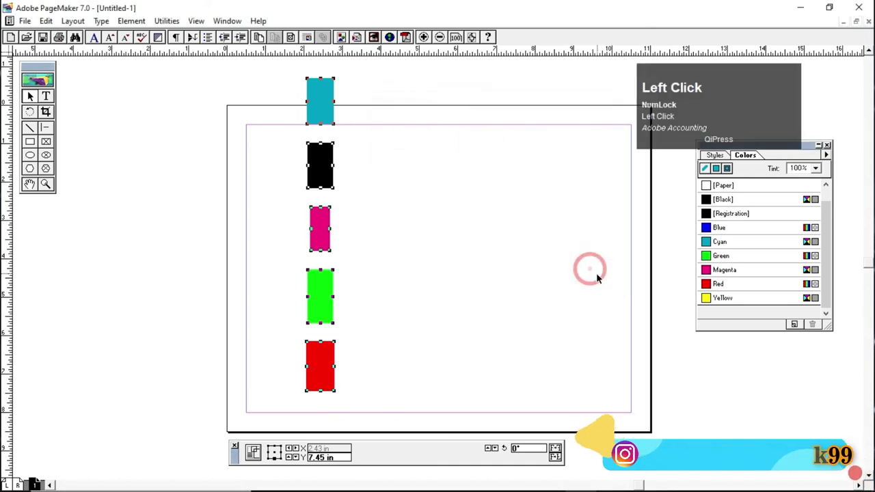
click(391, 353)
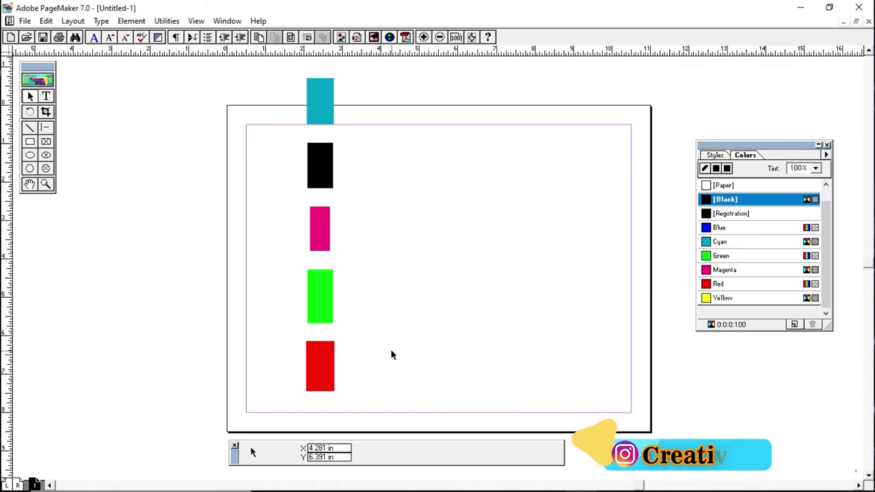
View the Element commands with nothing selected, and select all five rectangles in the column
click(130, 20)
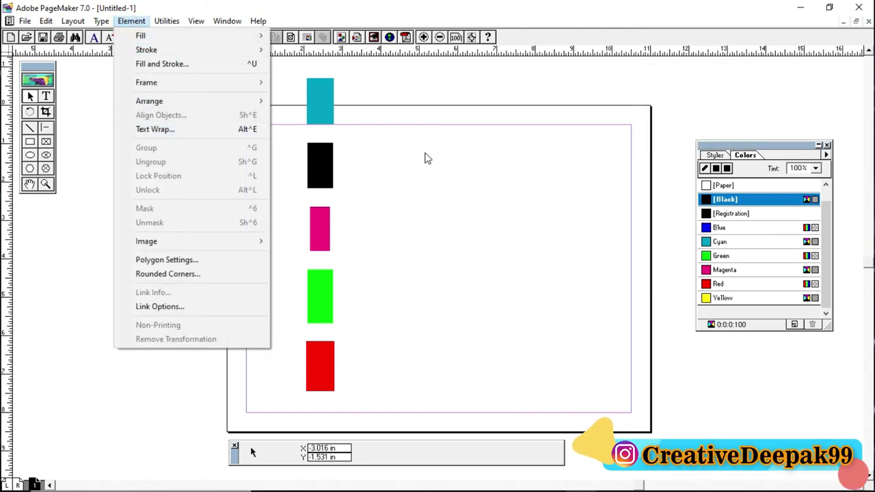
click(430, 169)
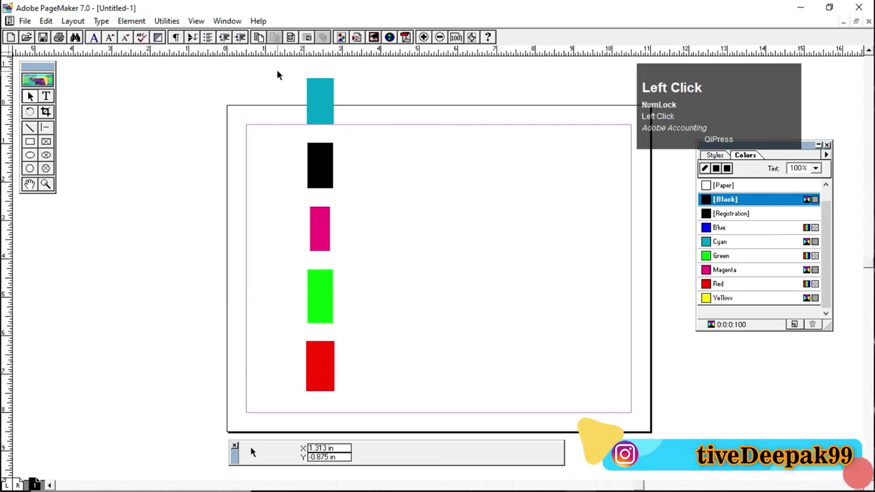
drag(280, 77, 394, 410)
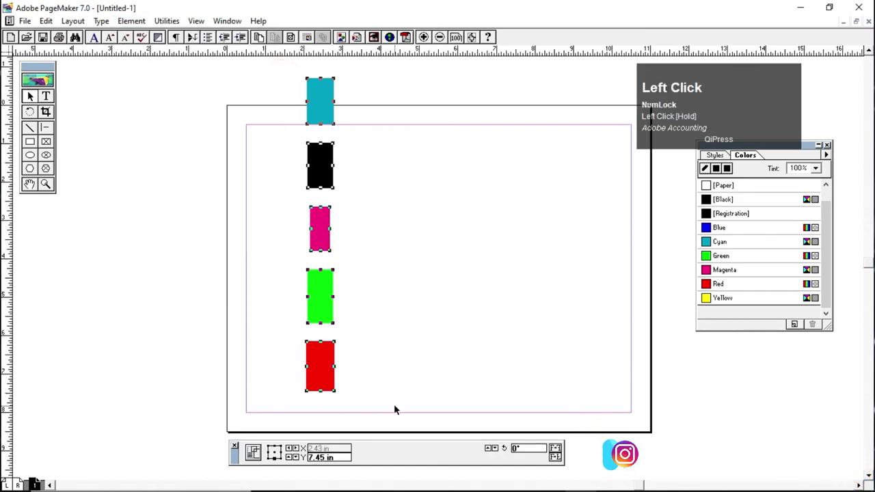